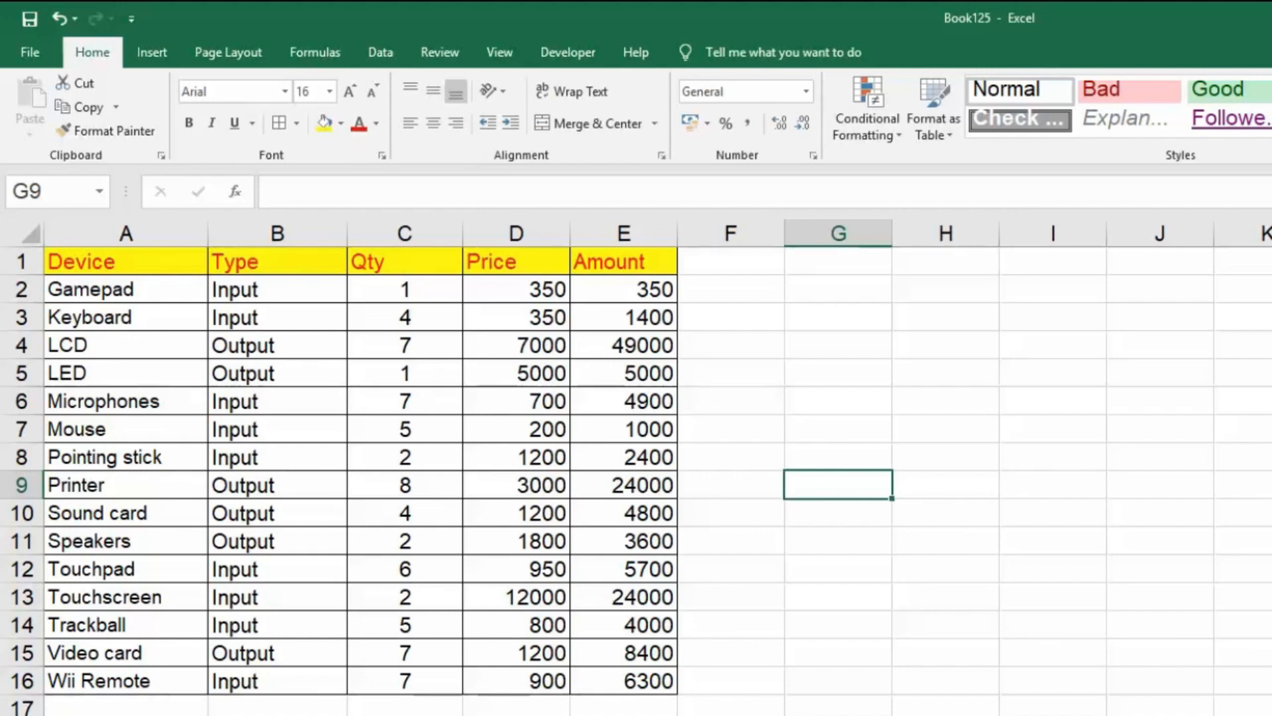
Convert the range A1:E16 into a table with headers.
drag(63, 264, 650, 684)
click(167, 55)
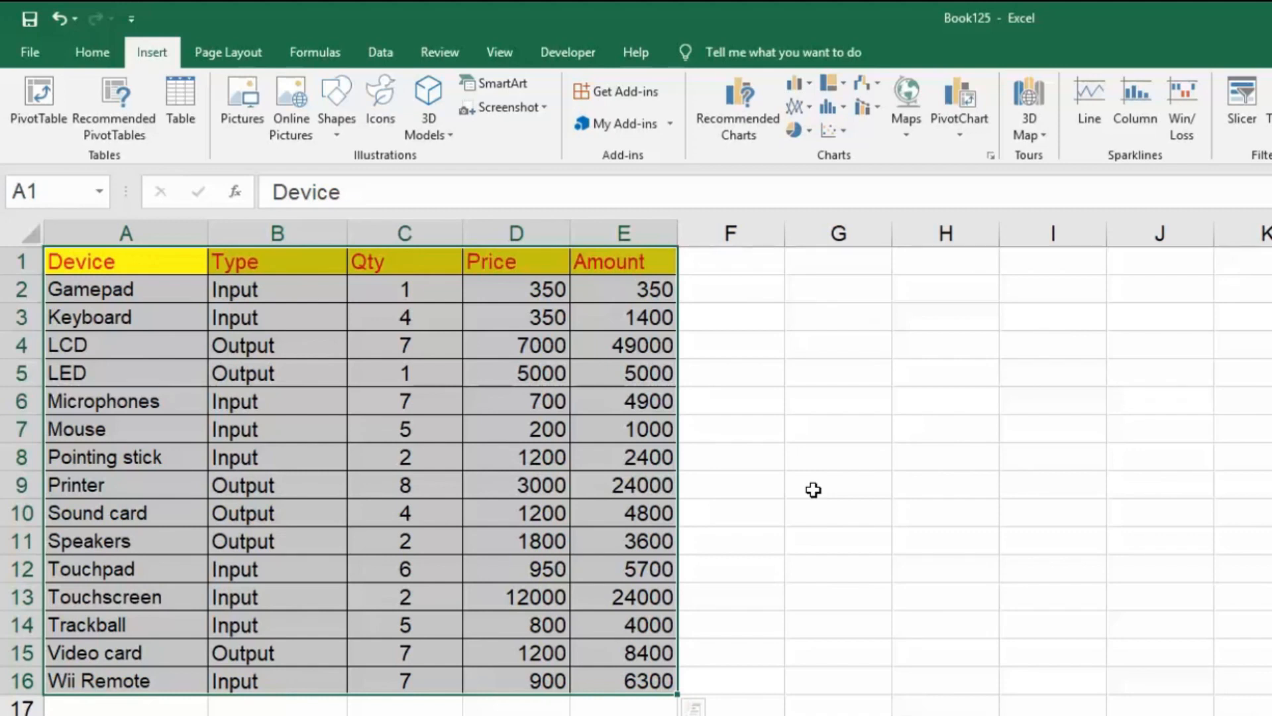
key(ctrl+t)
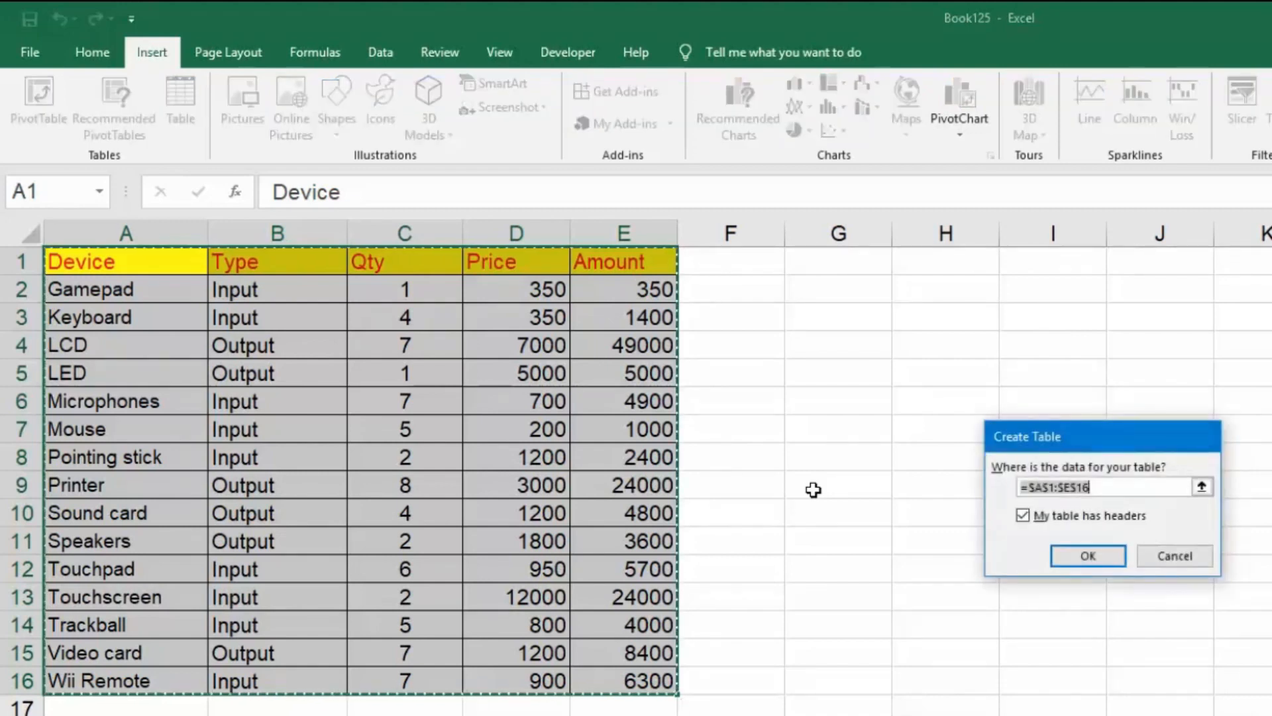
key(Escape)
click(189, 99)
drag(1055, 448, 779, 329)
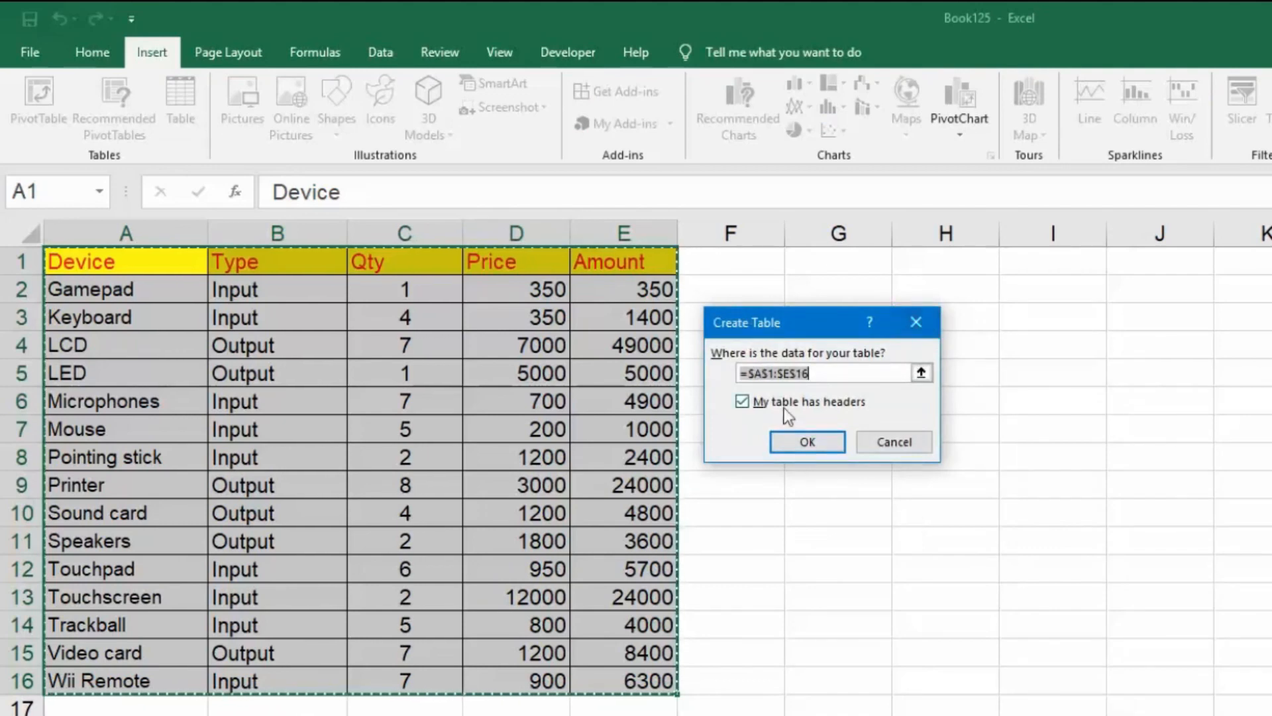
click(810, 441)
click(799, 438)
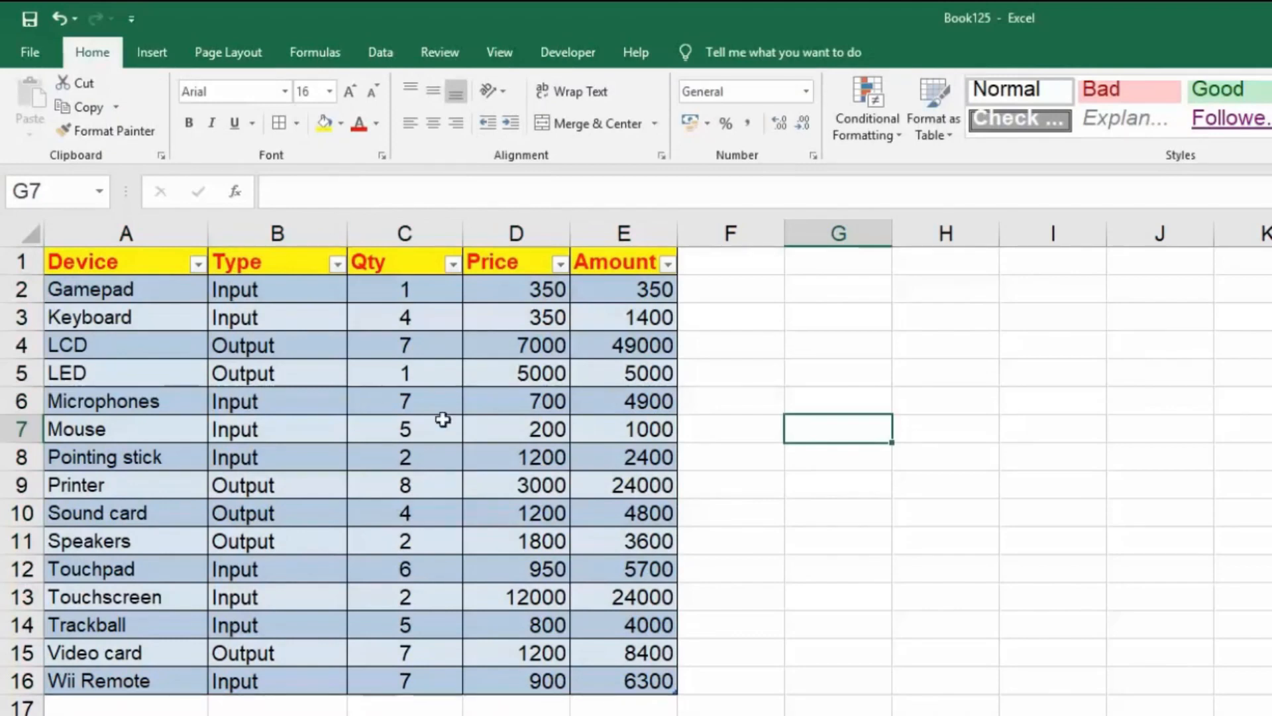
Apply the blue banded style from the Light group to the device table.
click(368, 316)
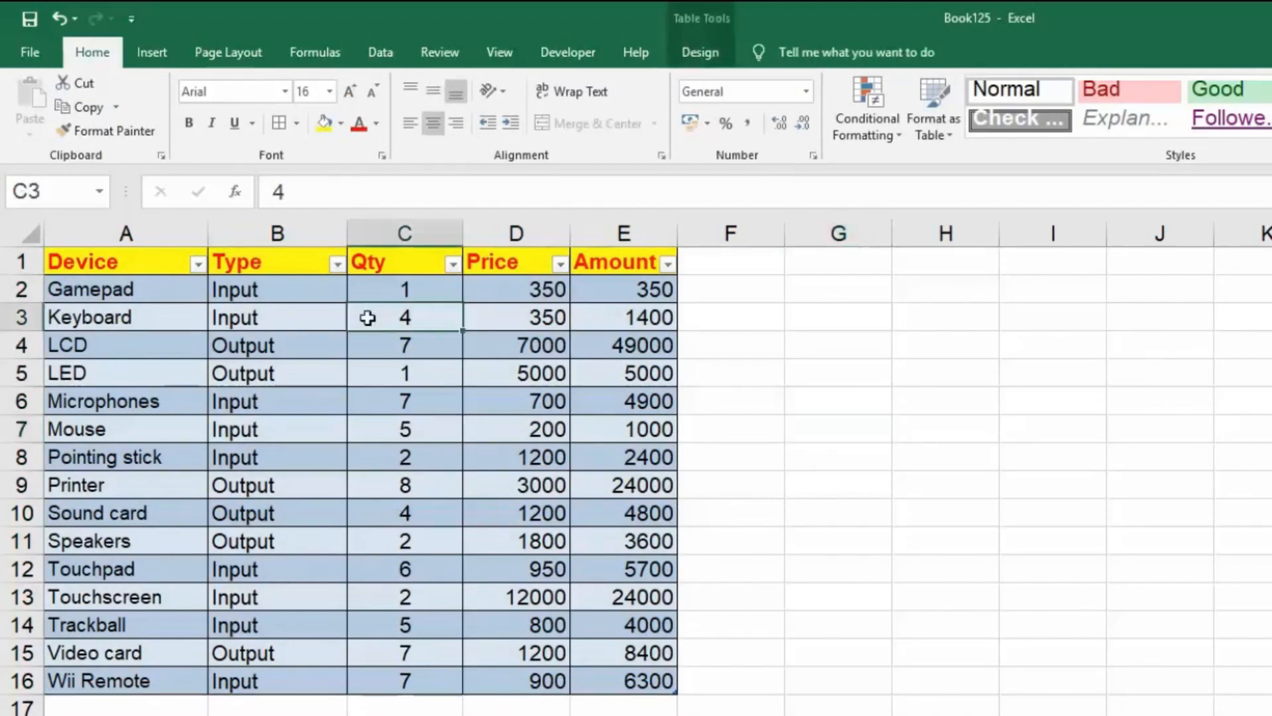
click(697, 50)
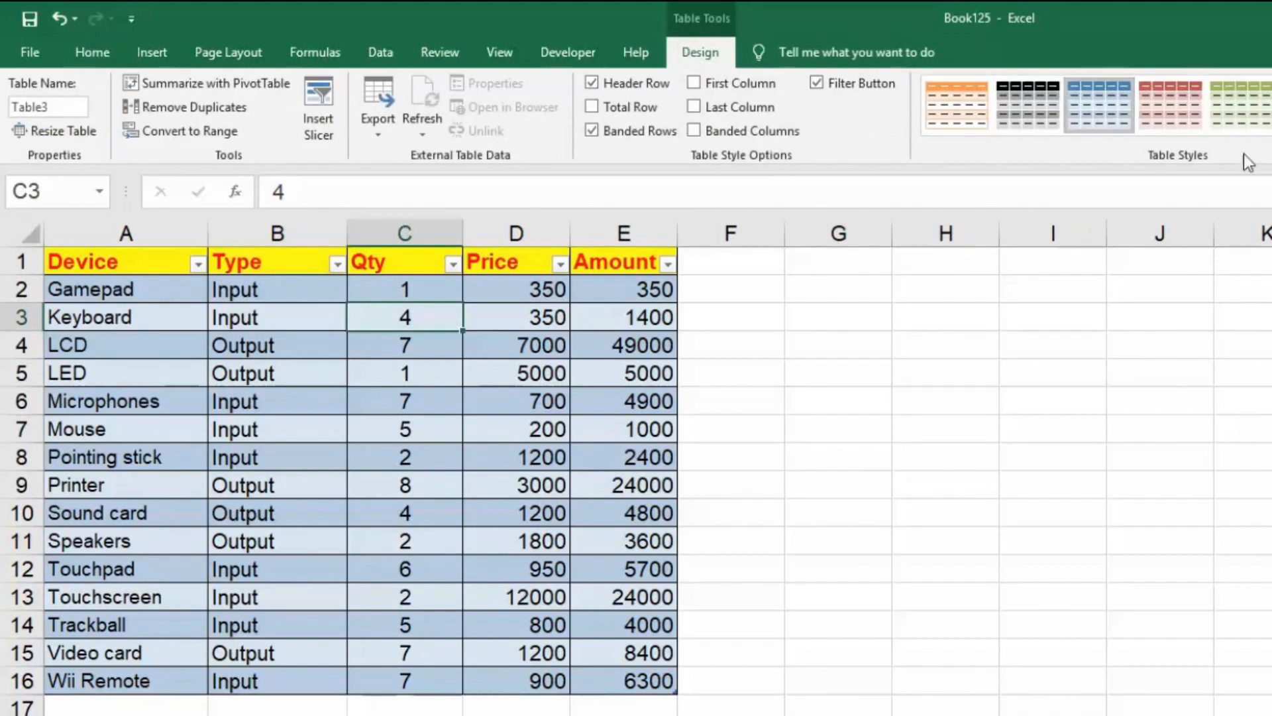
click(1270, 126)
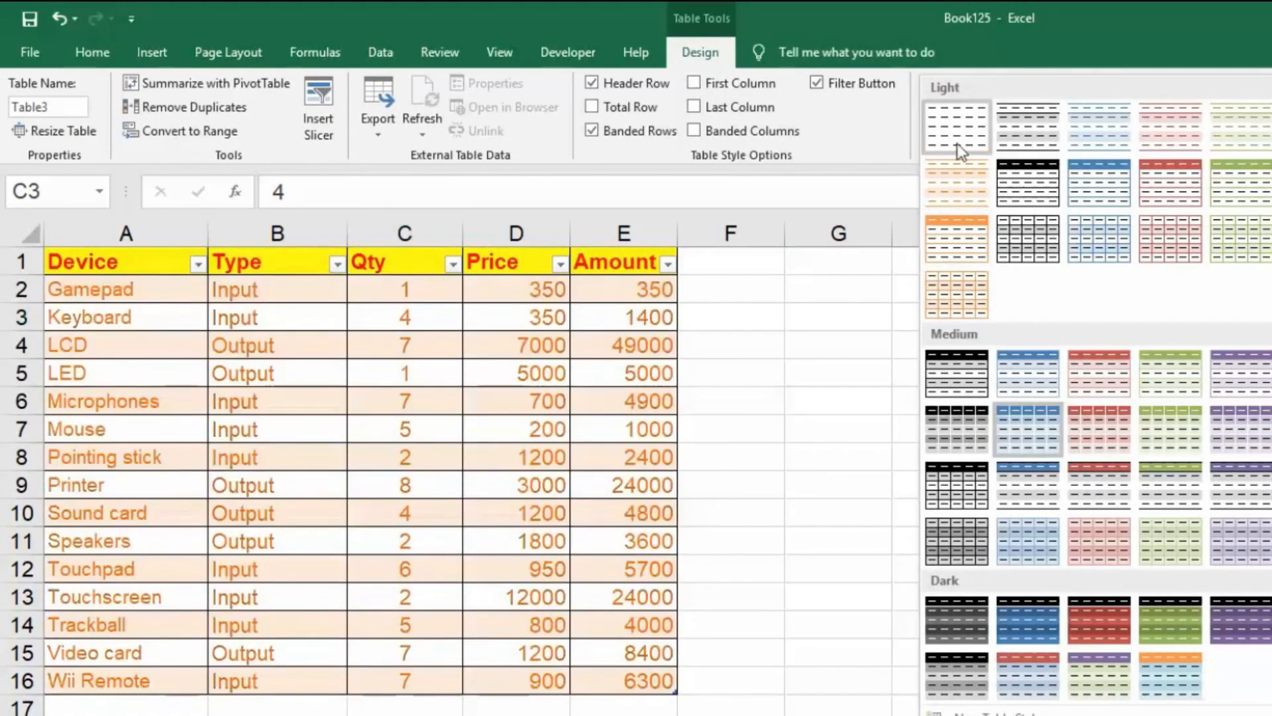
click(1088, 147)
click(838, 372)
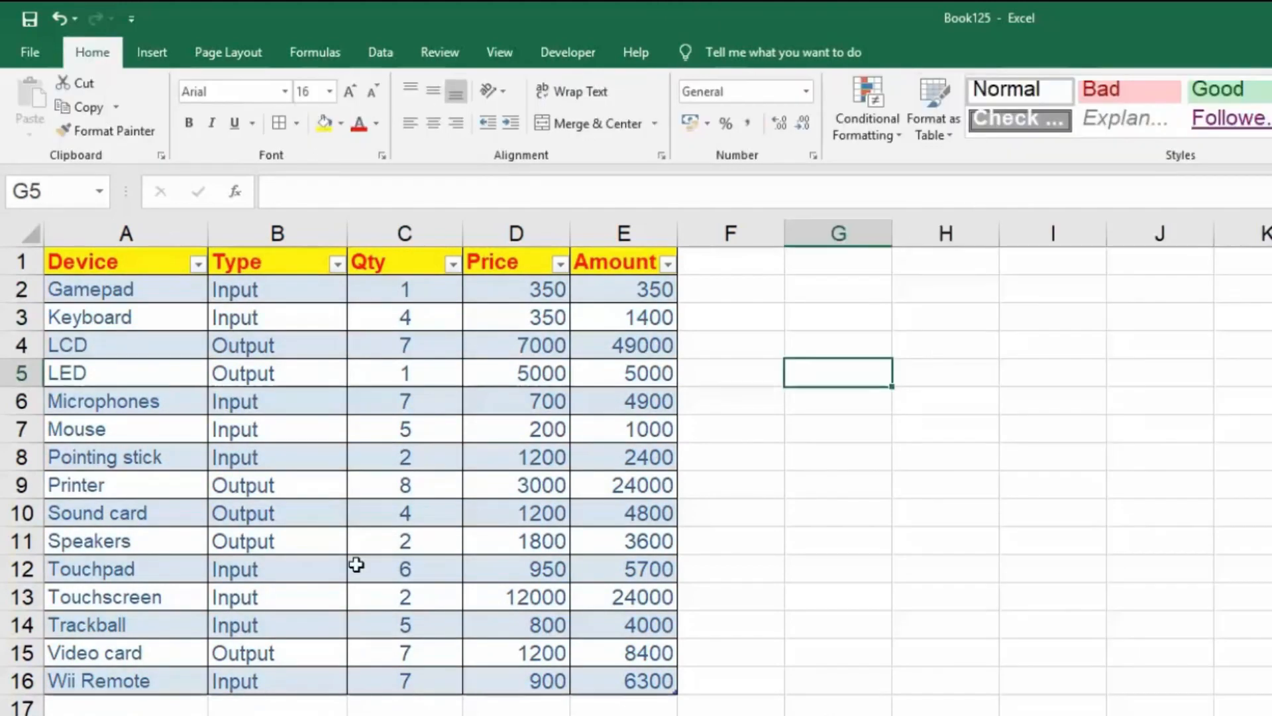
Insert slicers for the Device, Type and Qty fields of the table.
drag(140, 258, 638, 682)
click(151, 52)
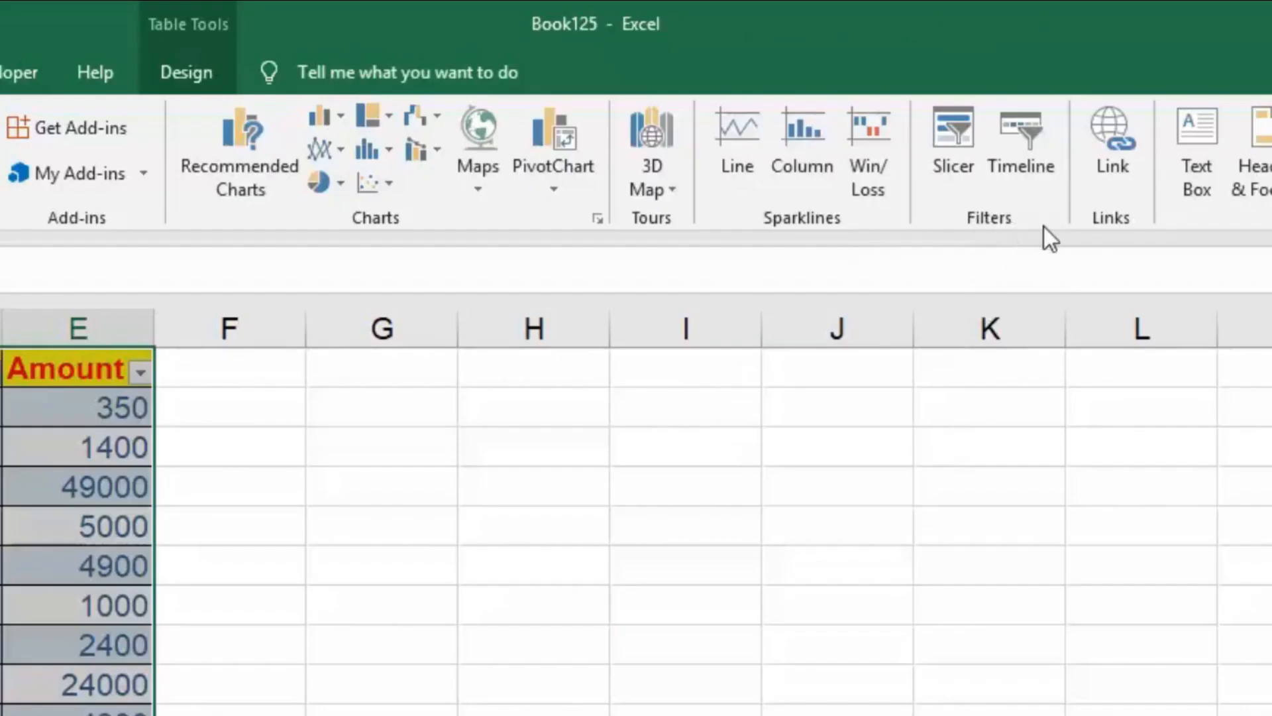
click(971, 120)
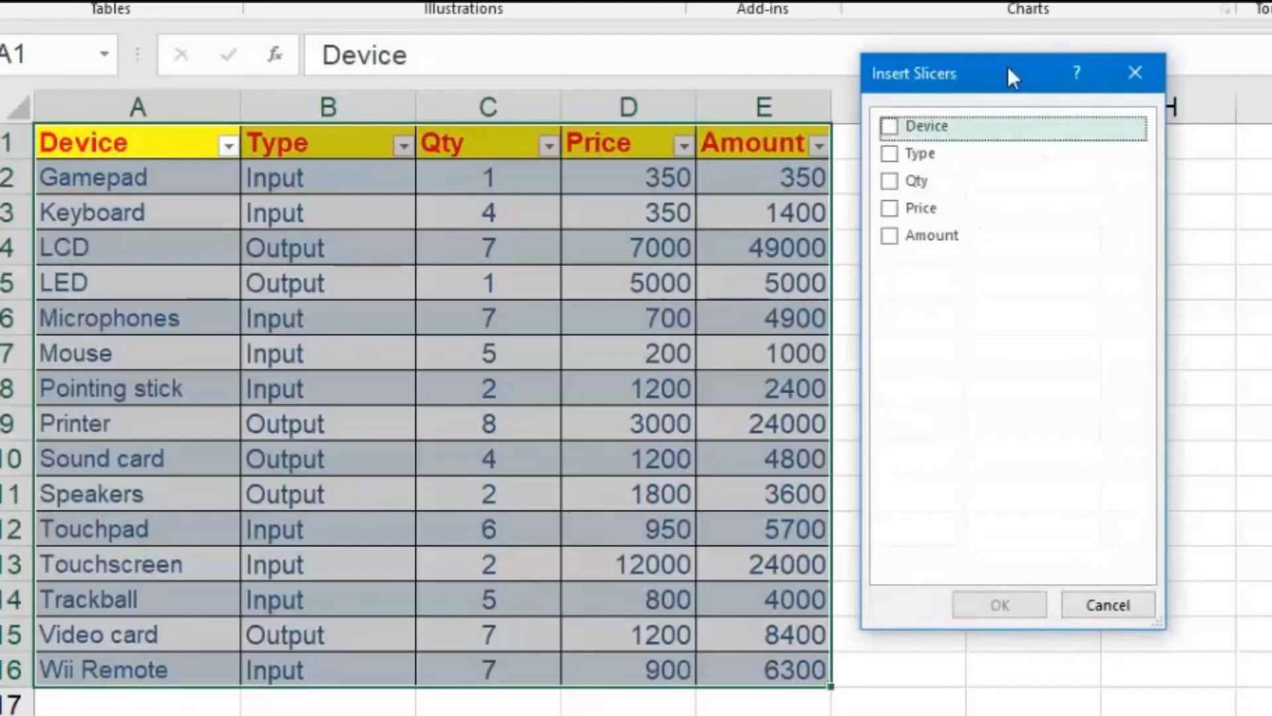
drag(1009, 76, 999, 144)
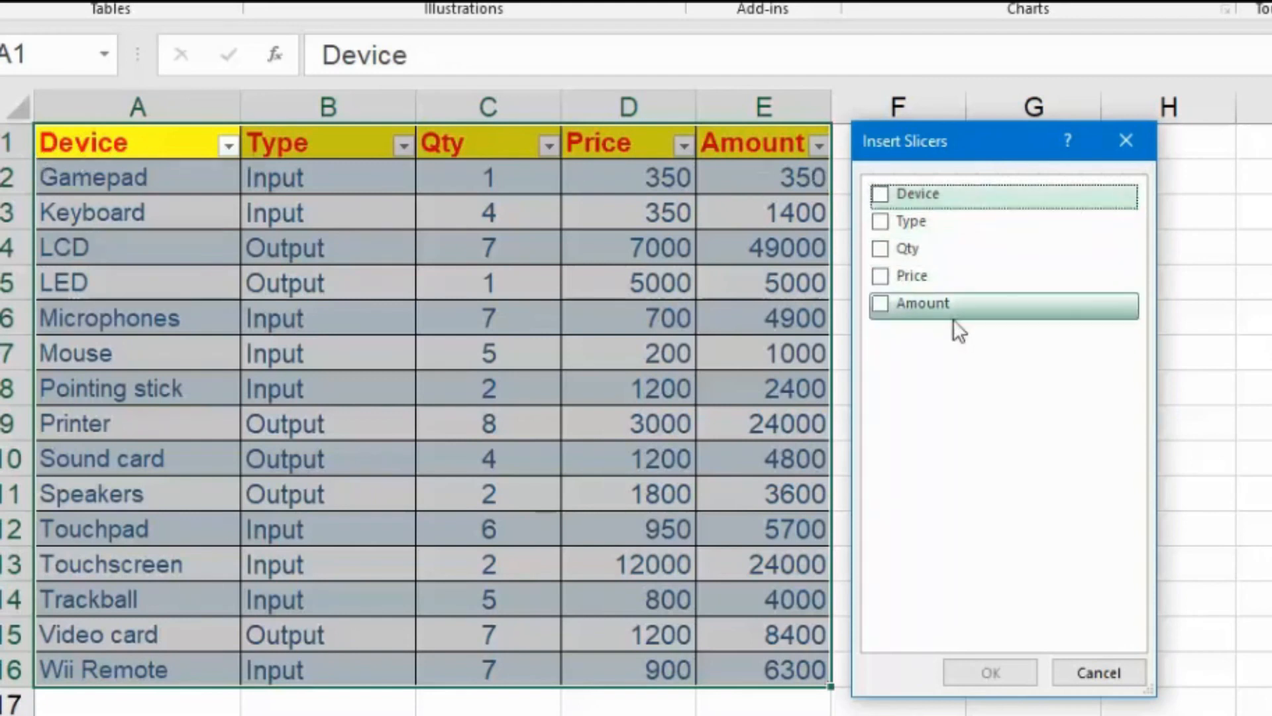
click(880, 220)
click(883, 249)
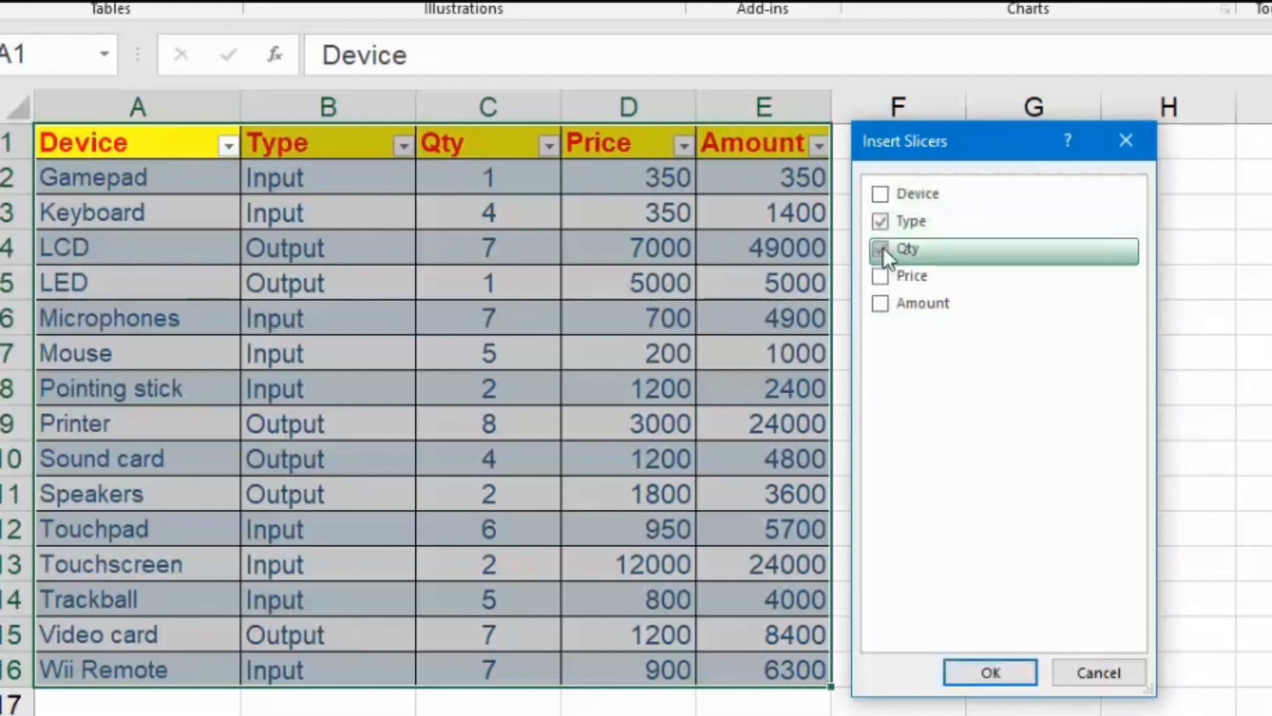
click(883, 195)
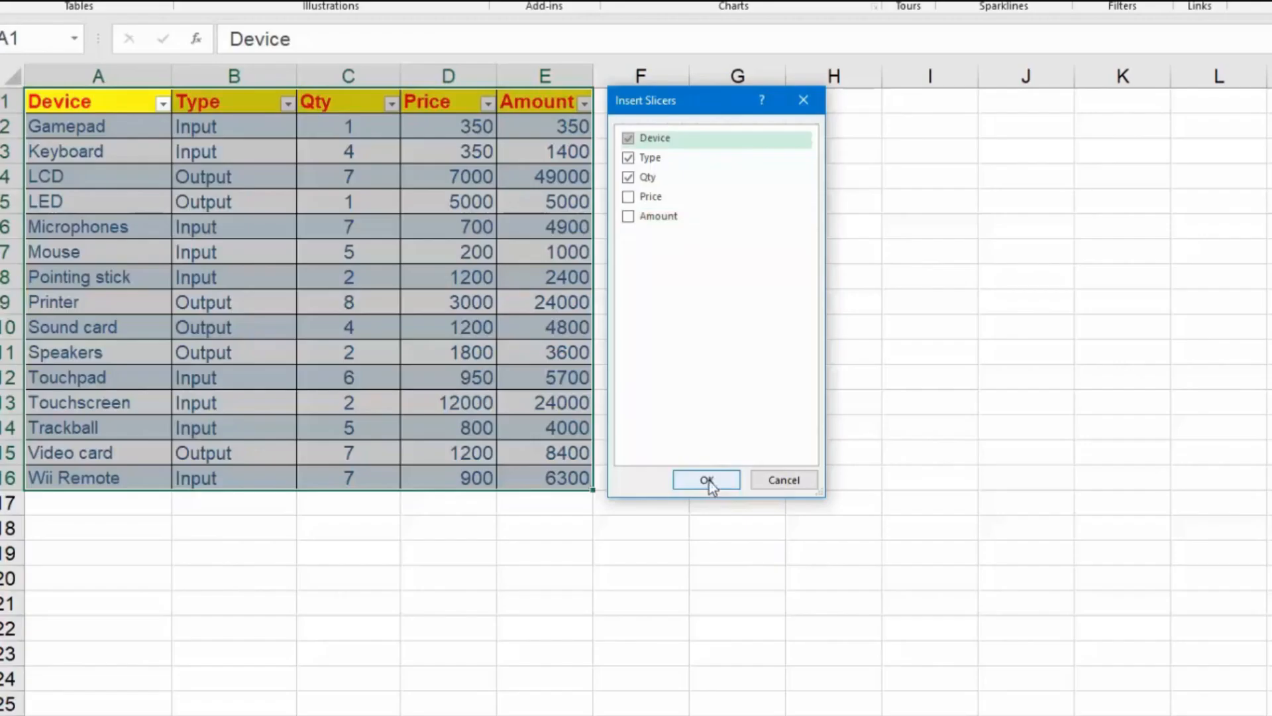
click(992, 670)
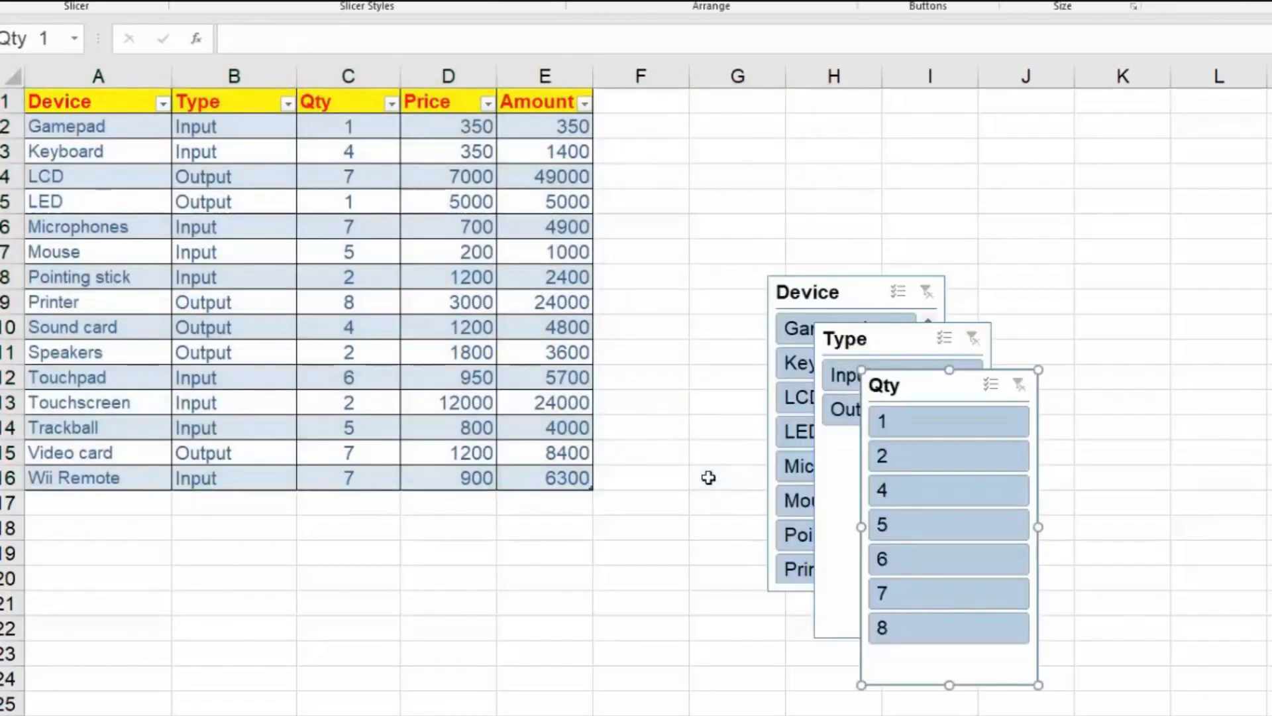
Arrange the Device, Type and Qty slicers side by side in that order beside the table.
drag(852, 294, 702, 141)
drag(891, 335, 889, 131)
drag(968, 382, 1085, 132)
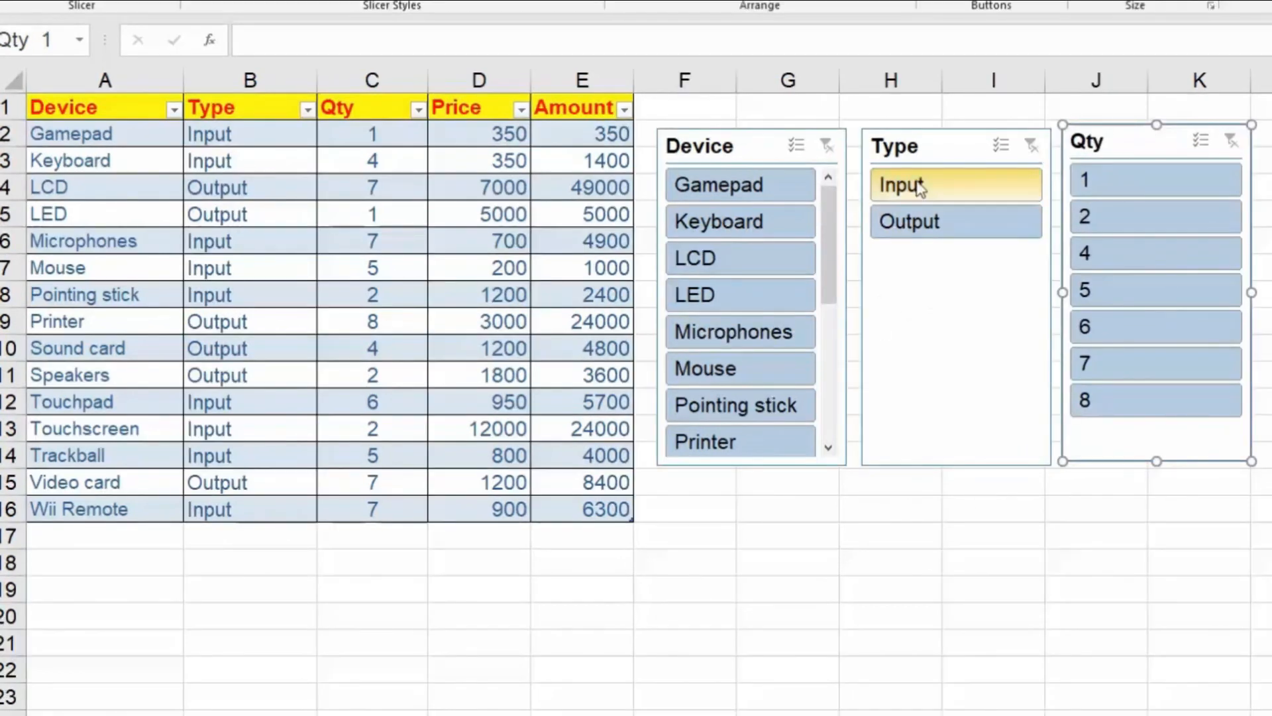
Filter the table with the slicers to Type Input and Qty 5, and clear both filters.
click(919, 189)
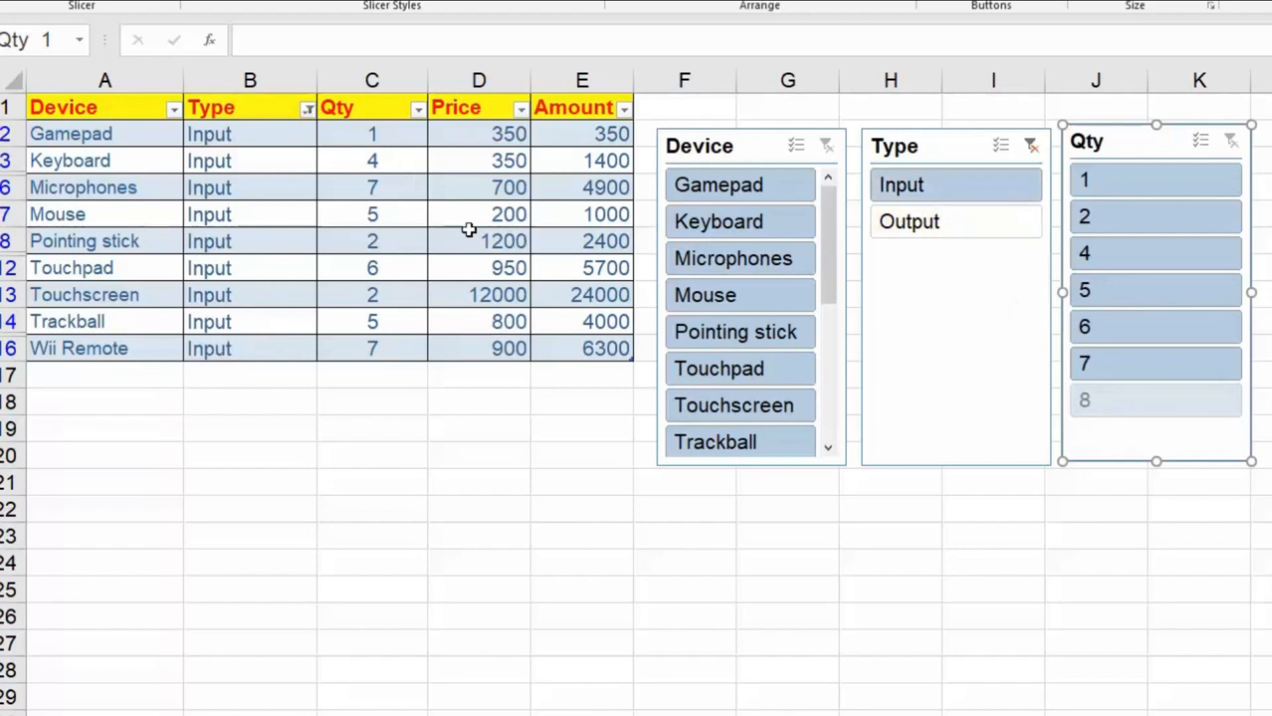
click(1128, 300)
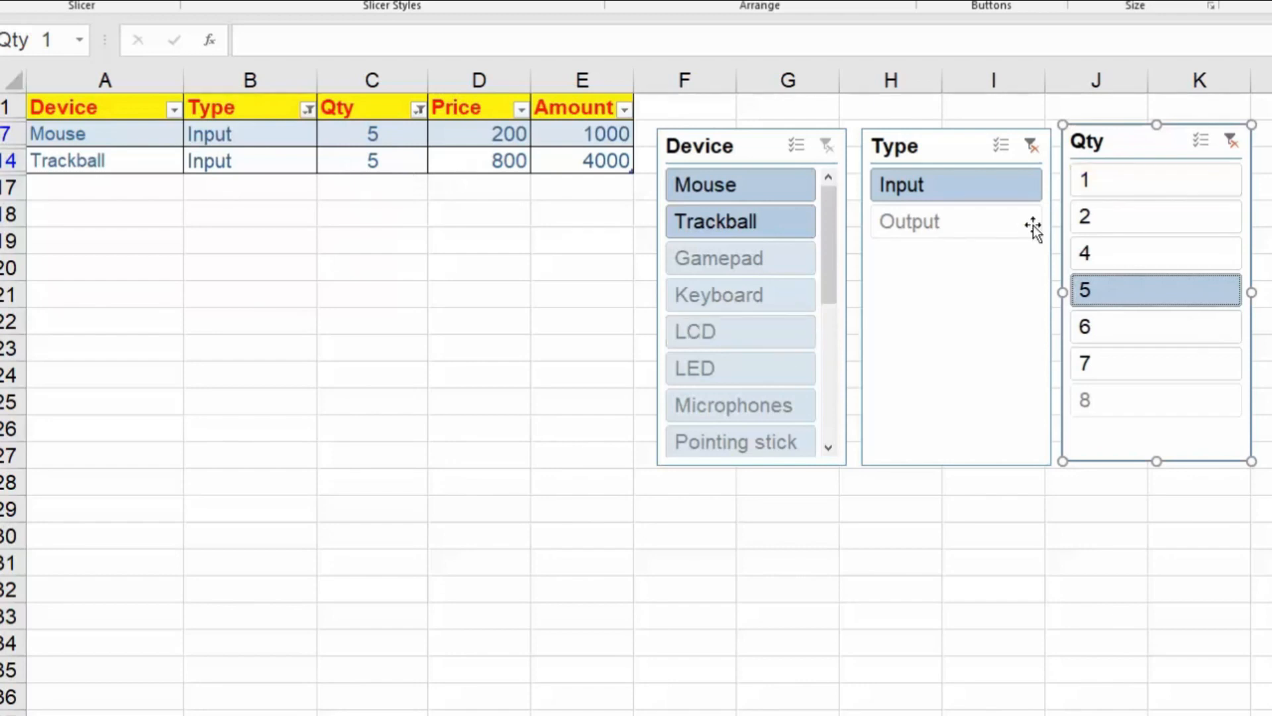
click(1232, 142)
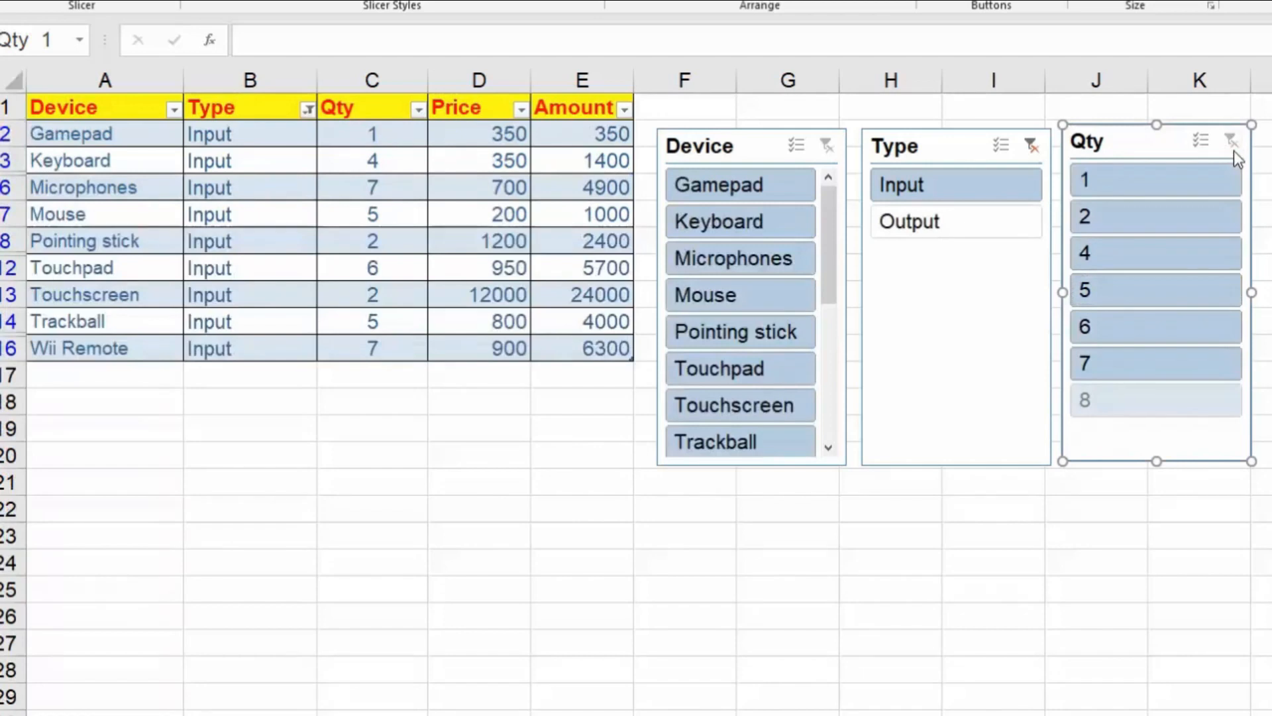
click(1031, 146)
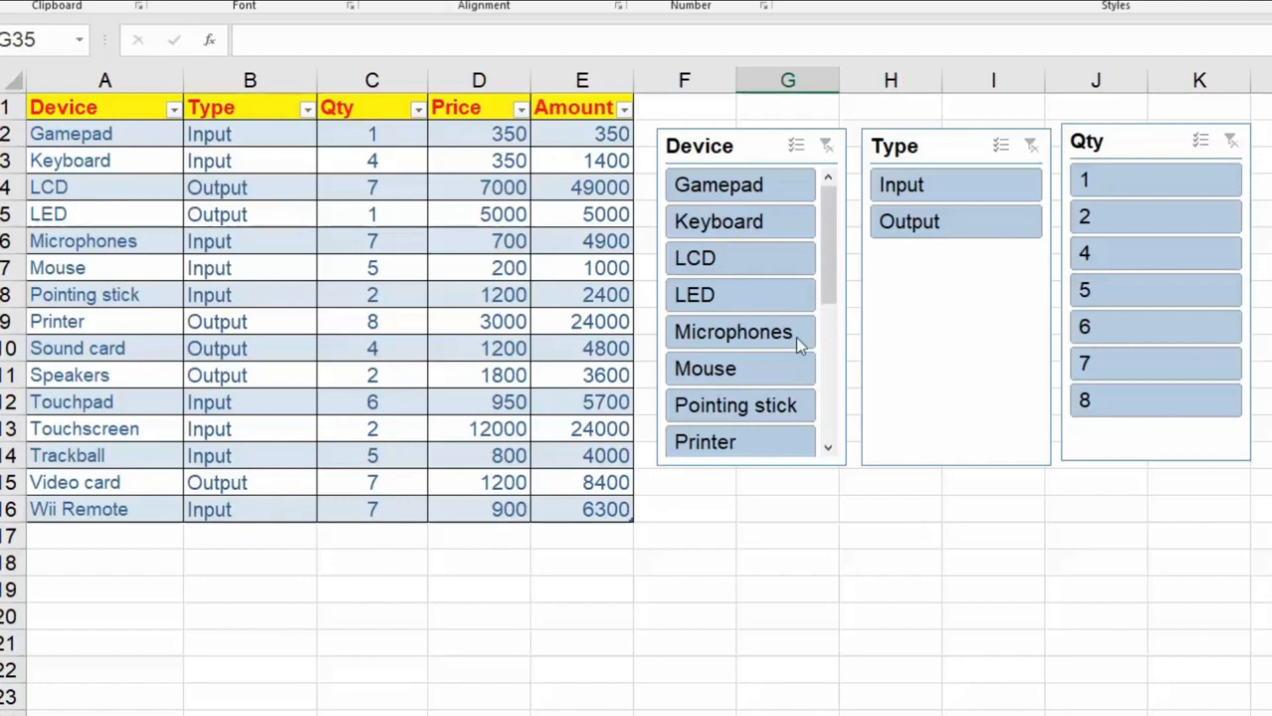
Try the Device slicer by filtering to Gamepad and to Keyboard, and by excluding both from a multiple selection.
click(753, 188)
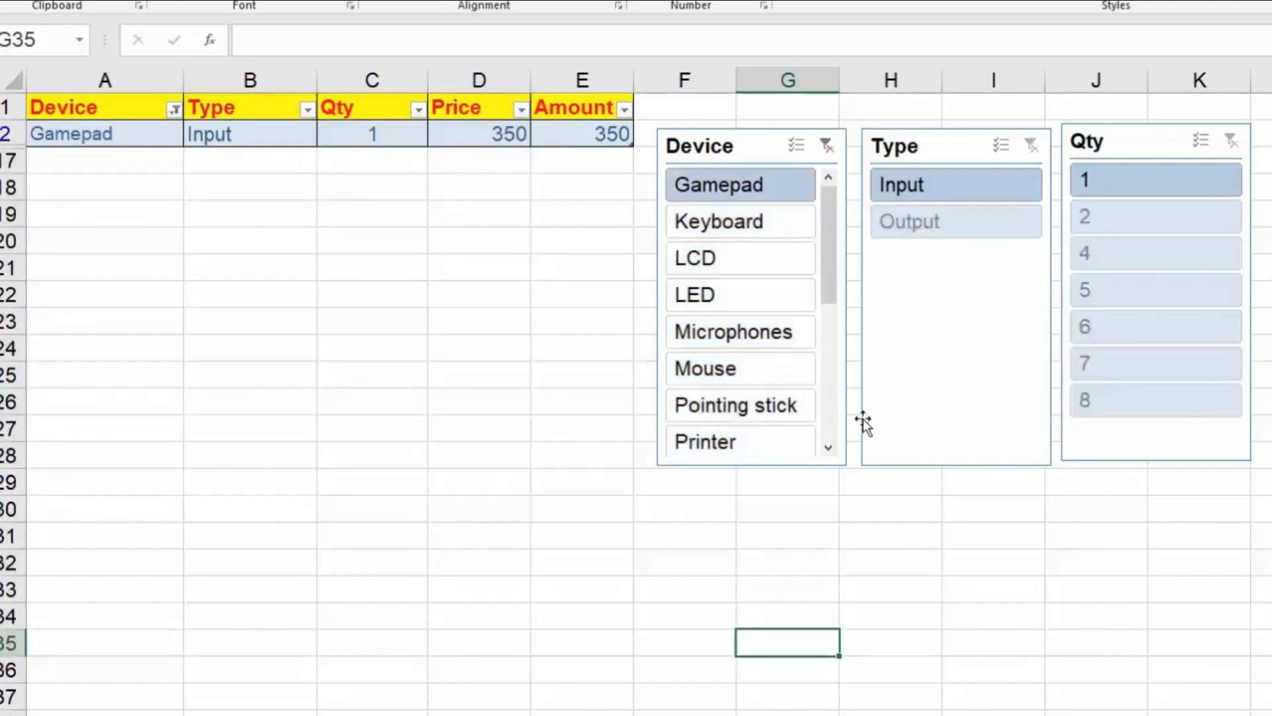
ctrl+click(739, 239)
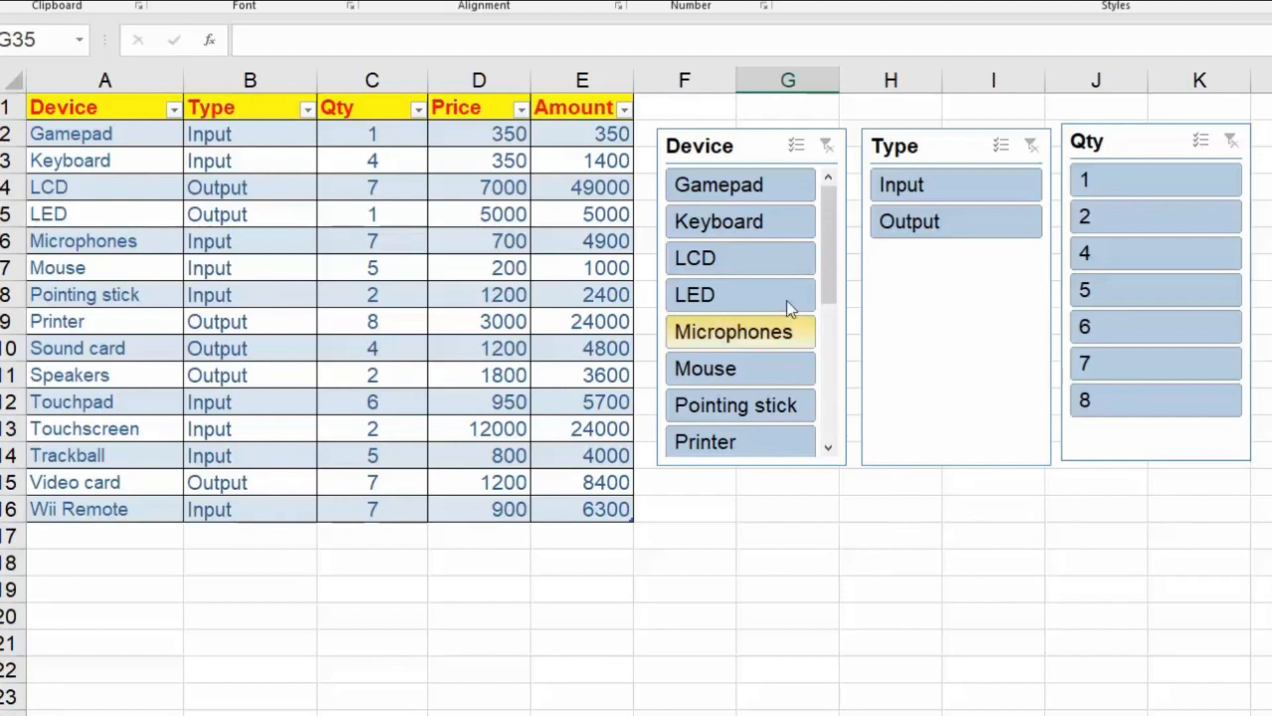
ctrl+click(766, 190)
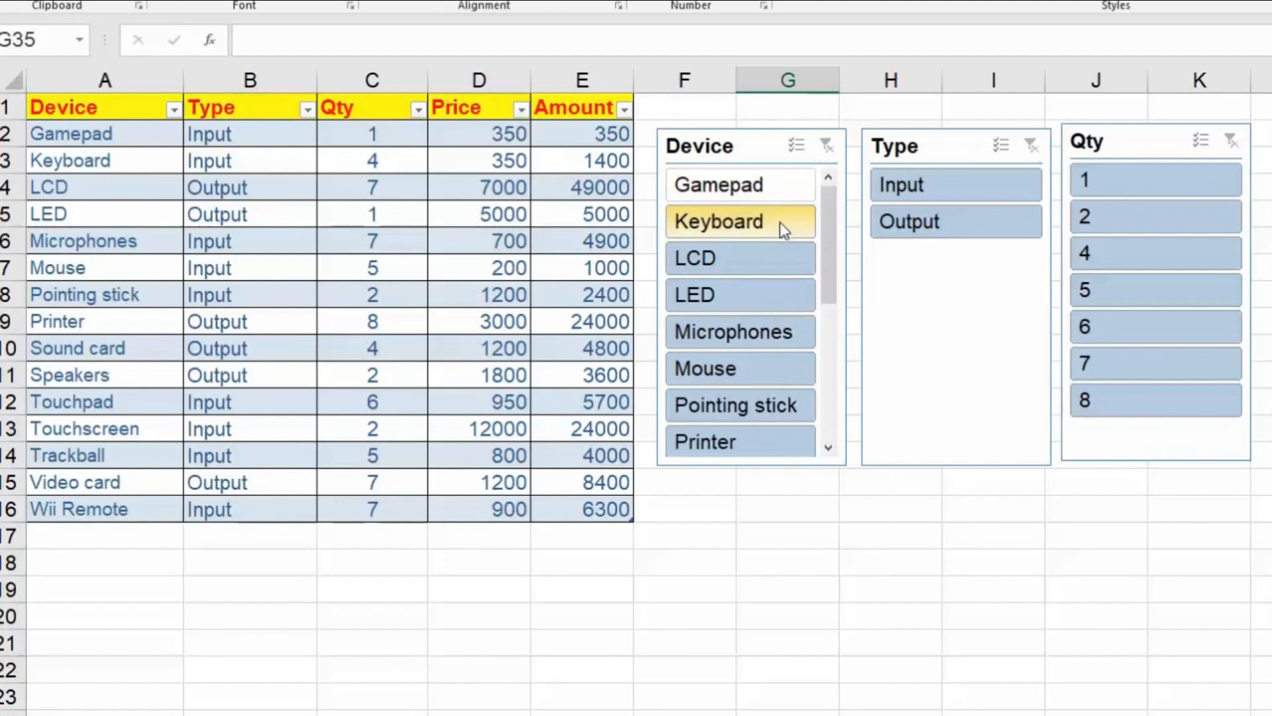
ctrl+click(780, 222)
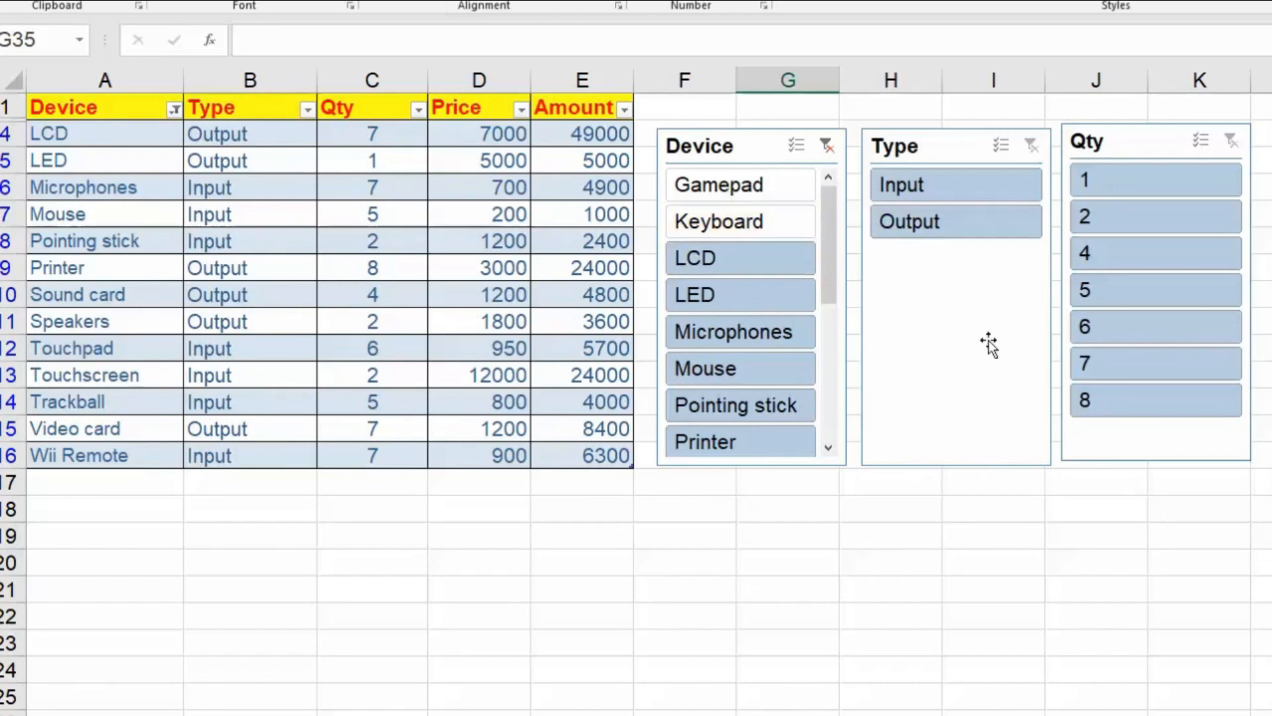
Filter the Type slicer to Input, and clear the Device and Type filters.
click(945, 193)
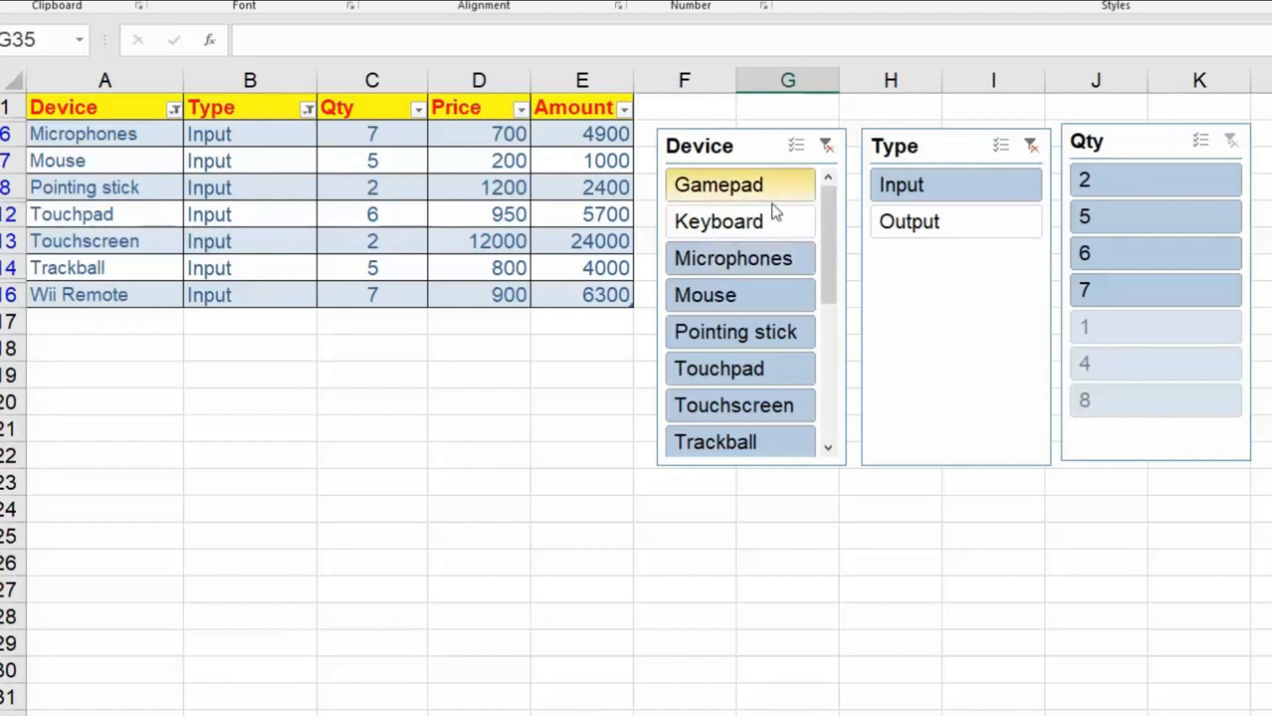
click(827, 145)
click(1032, 145)
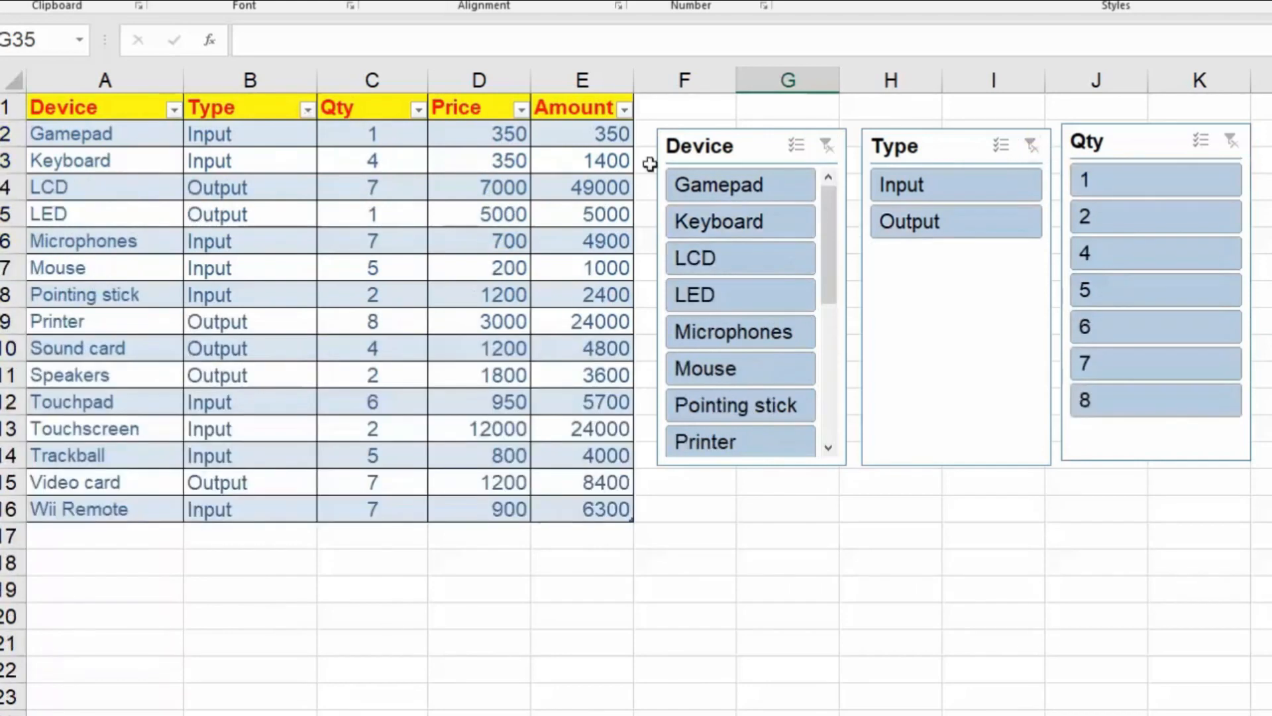
click(582, 560)
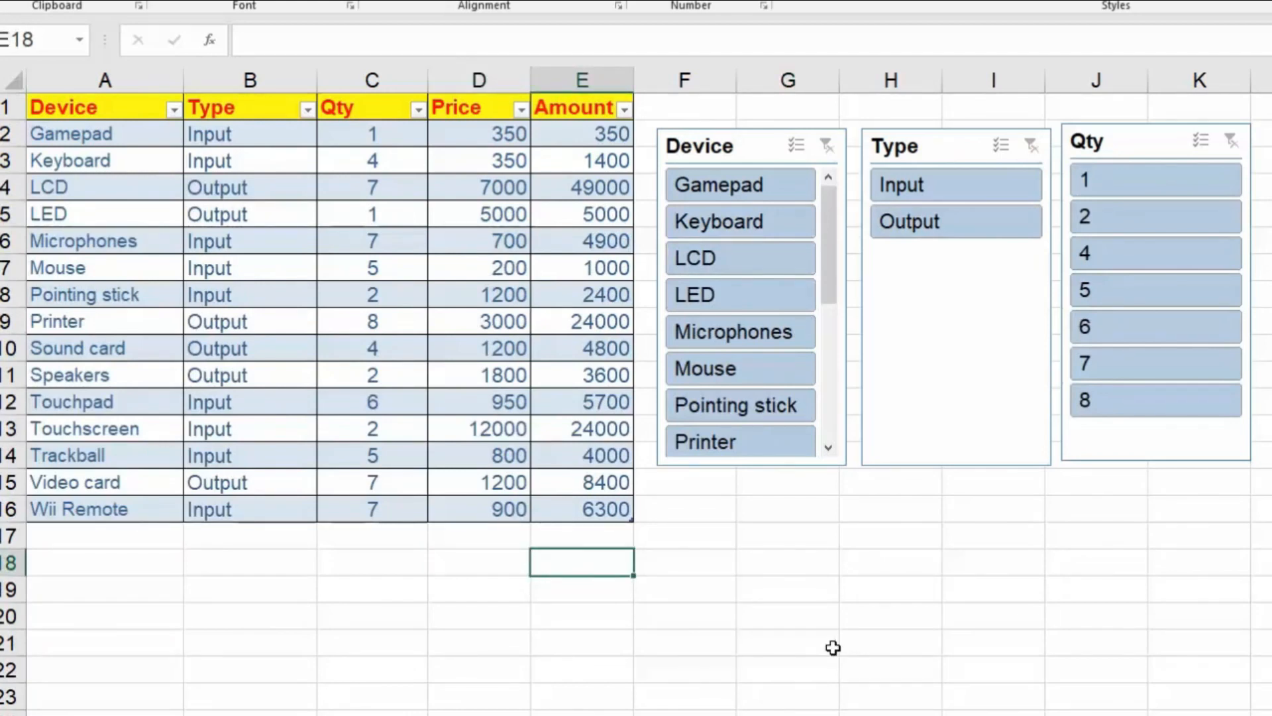
text(=s)
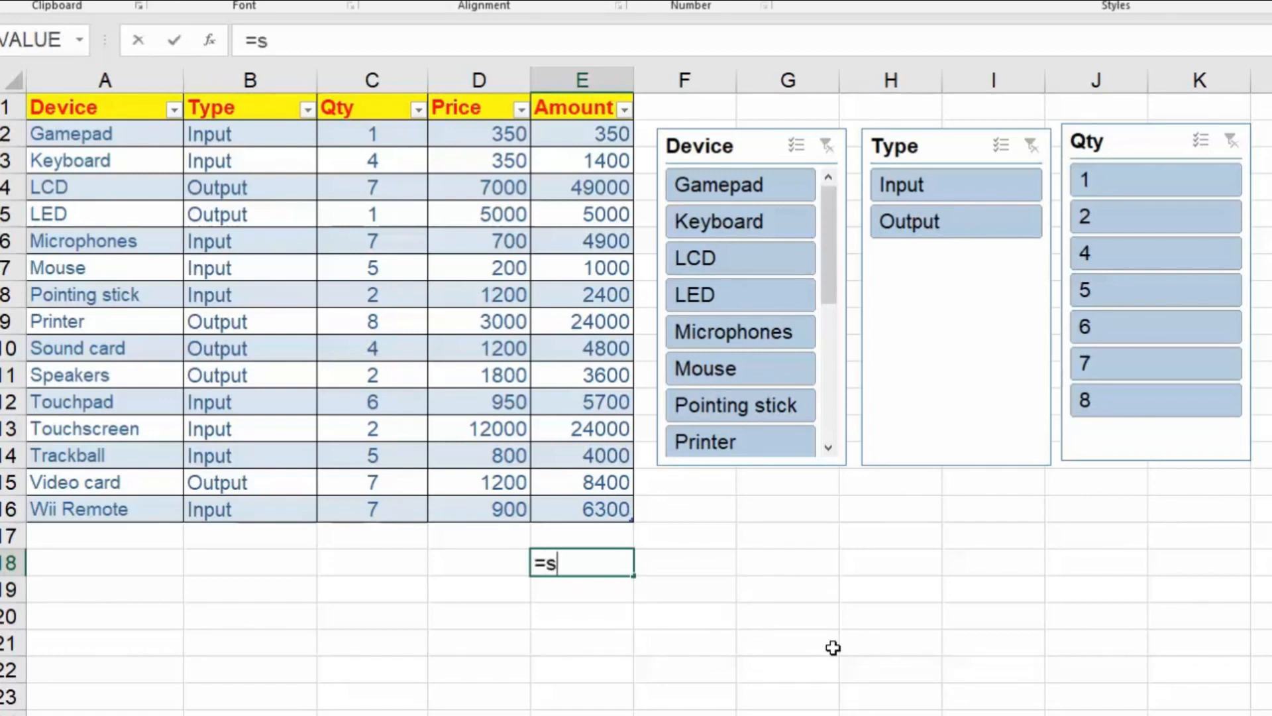
text(ub)
key(Escape)
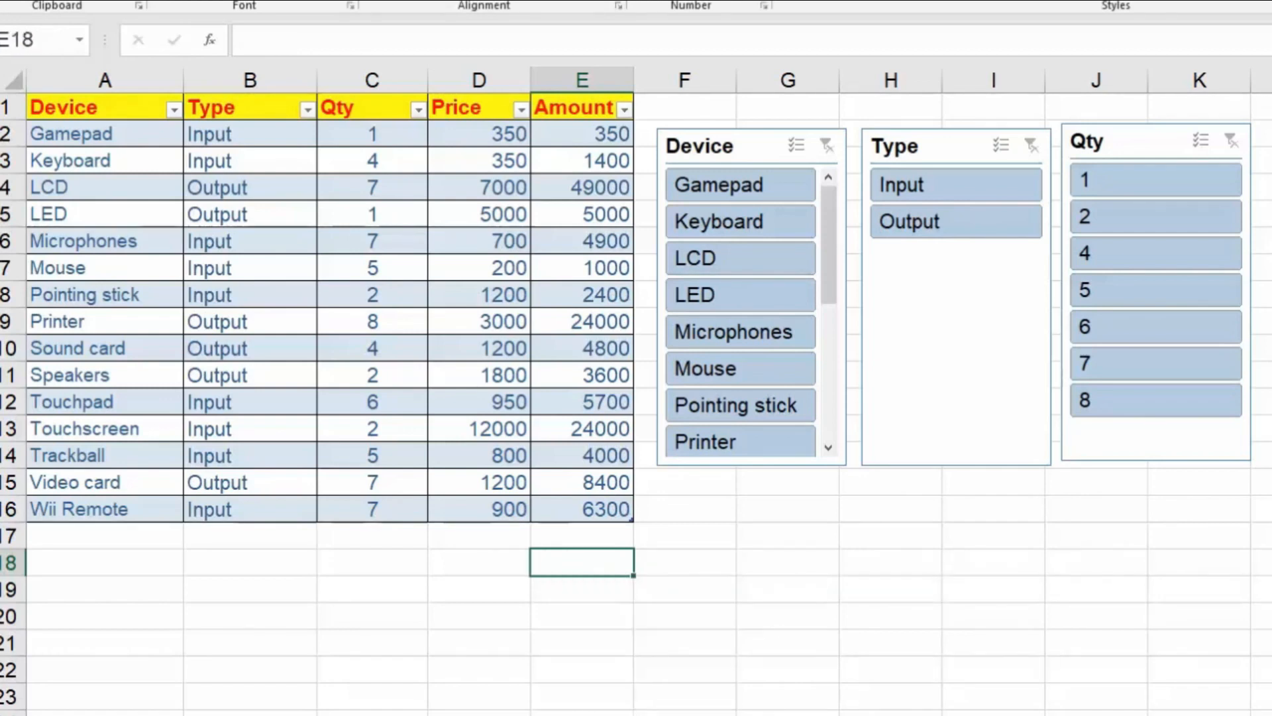
Enter the formula =SUBTOTAL(9, Table3[Amount]) in cell E18 to sum the Amount column.
text(=)
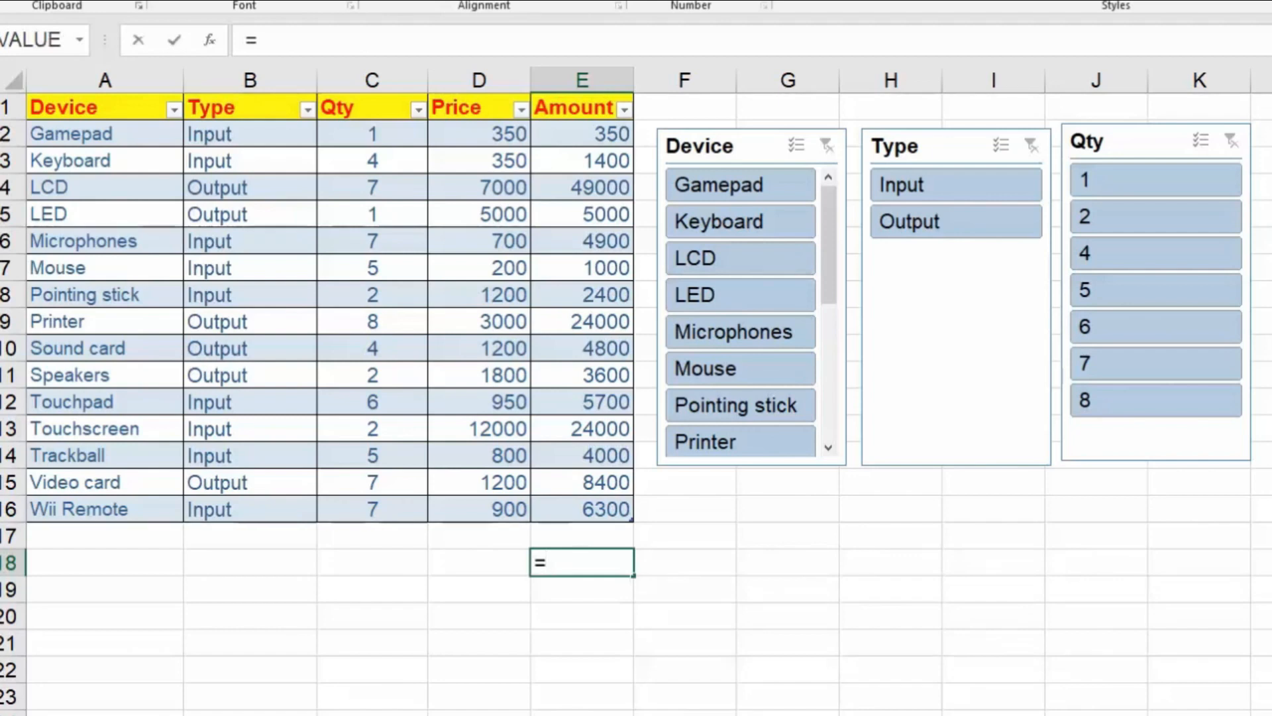
text(subtotal)
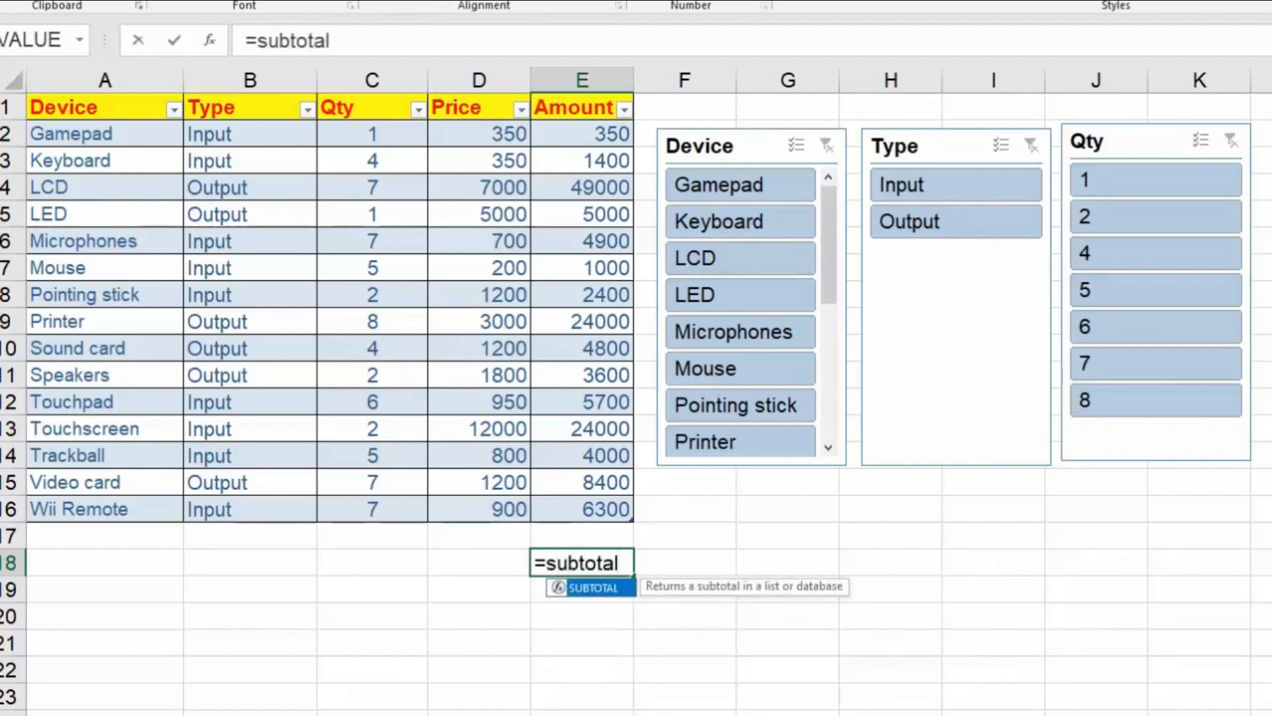
text(()
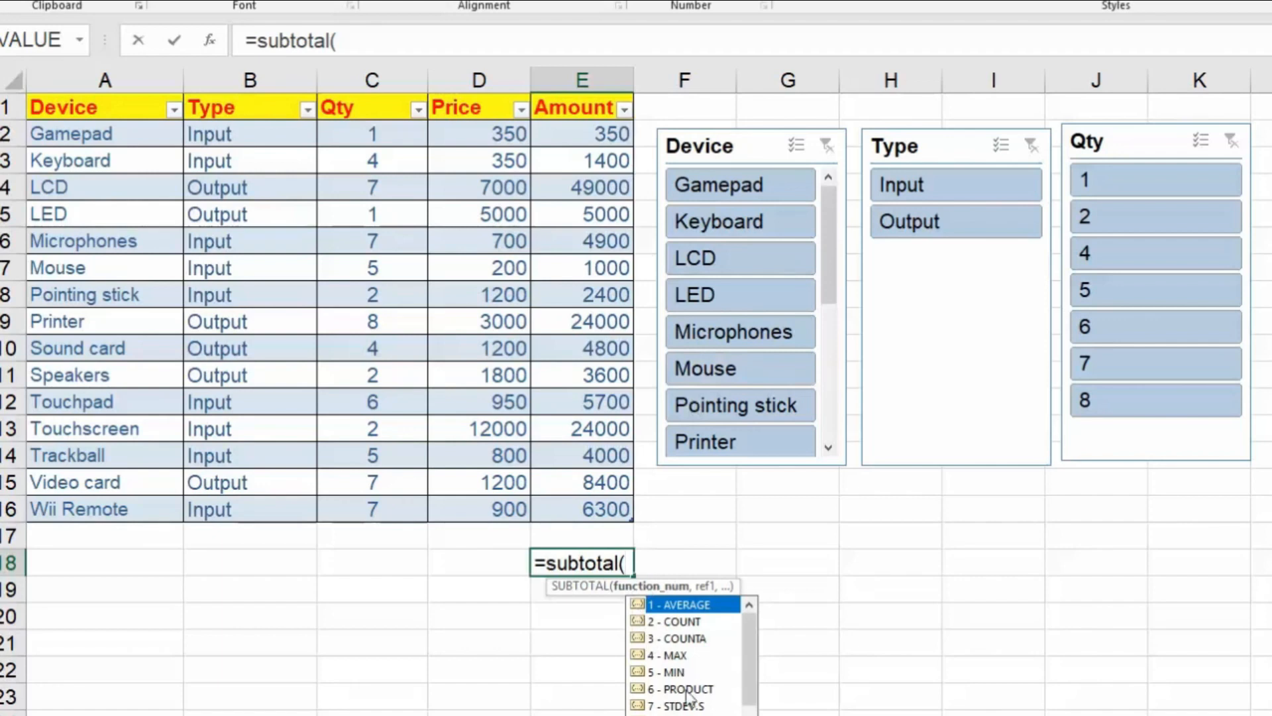
text(9,)
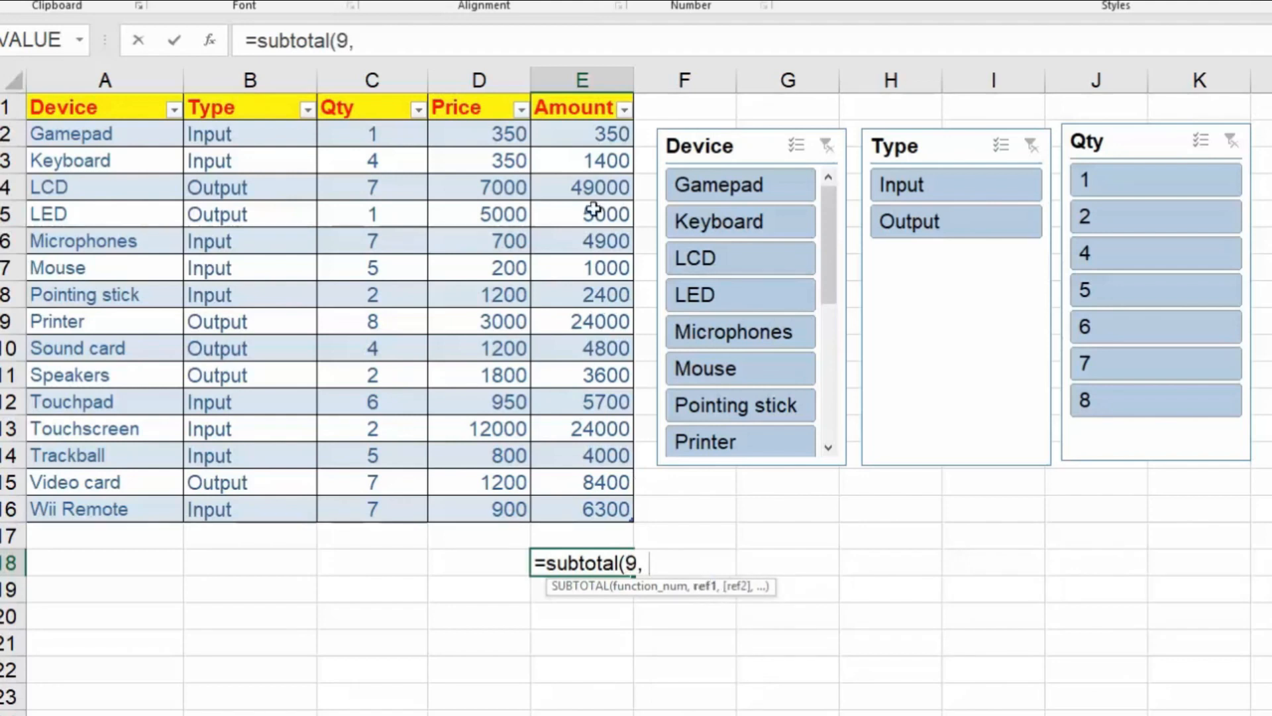
drag(591, 135, 608, 508)
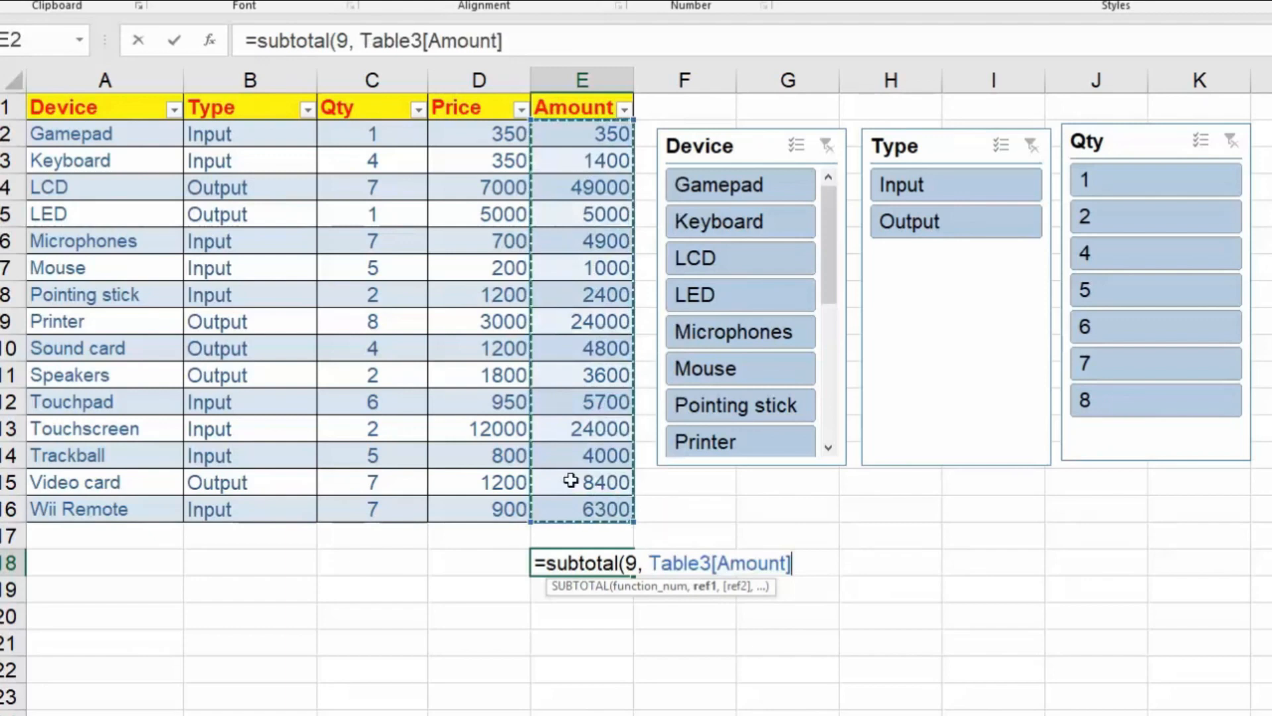
text())
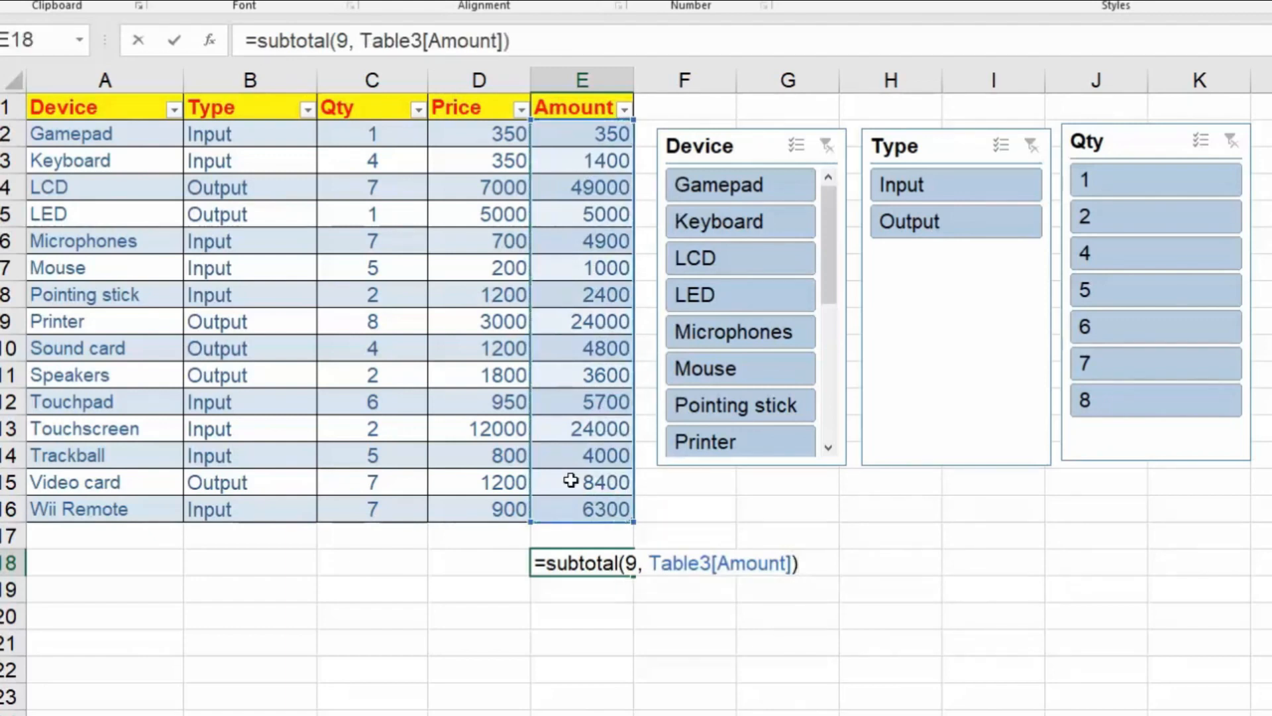
key(Return)
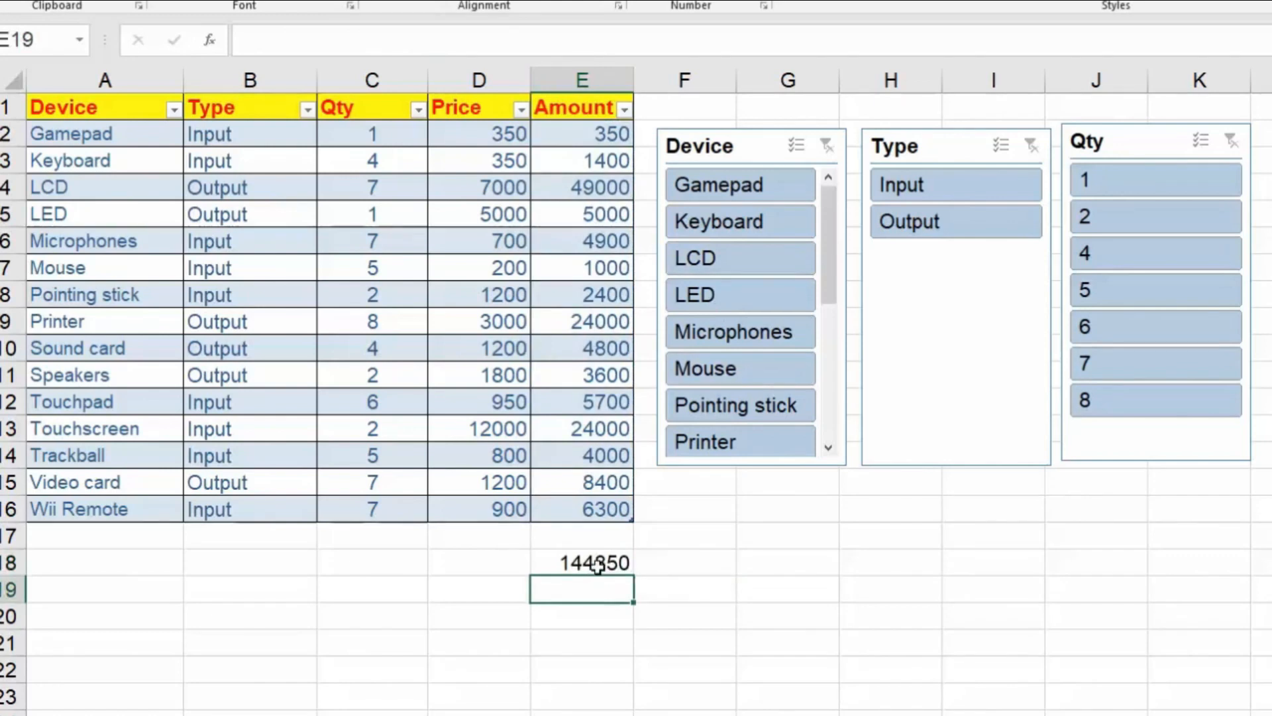
Enter the formula =SUBTOTAL(9, Table3[[Qty ]]) in cell C18 to sum the Qty column.
click(395, 565)
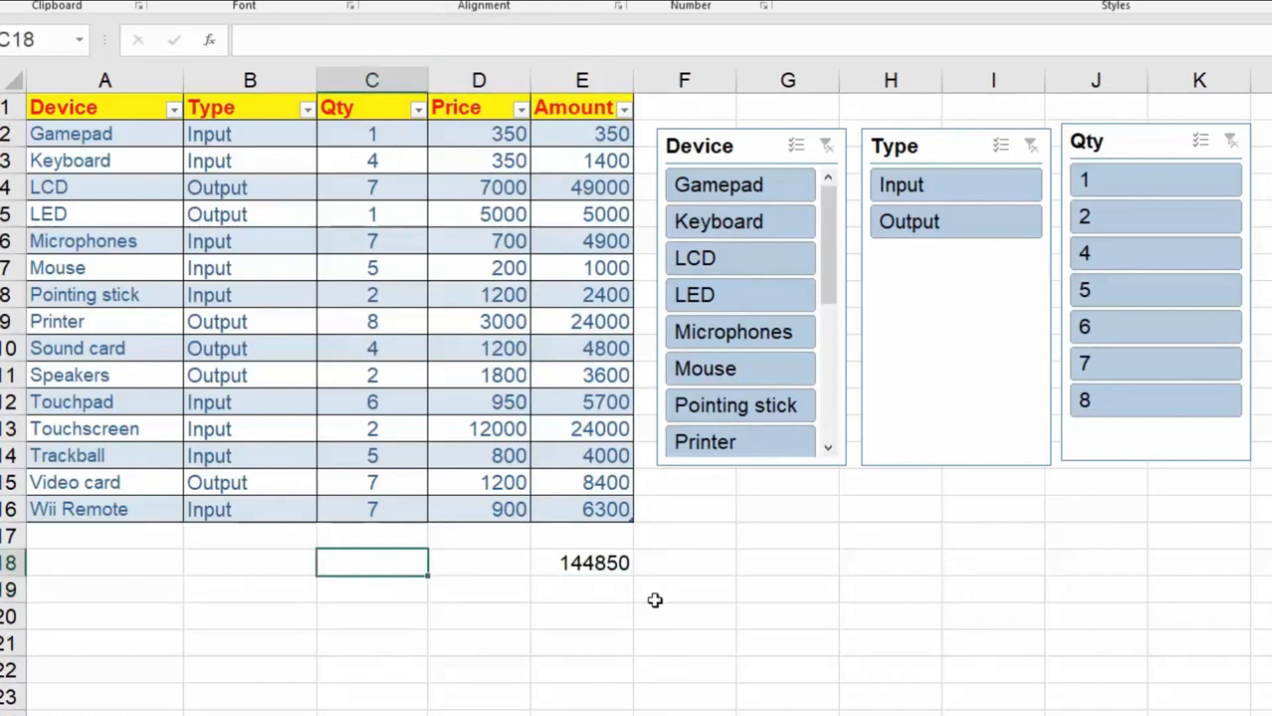
text(=su)
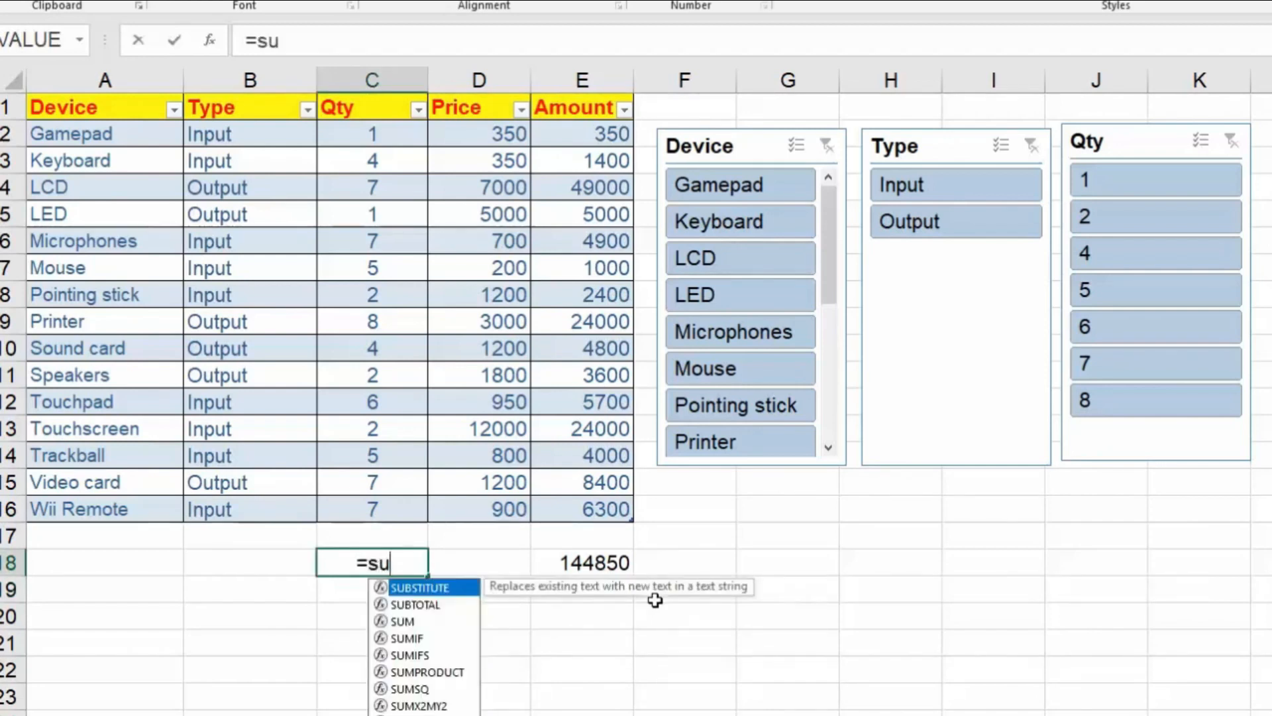
key(Down)
key(Tab)
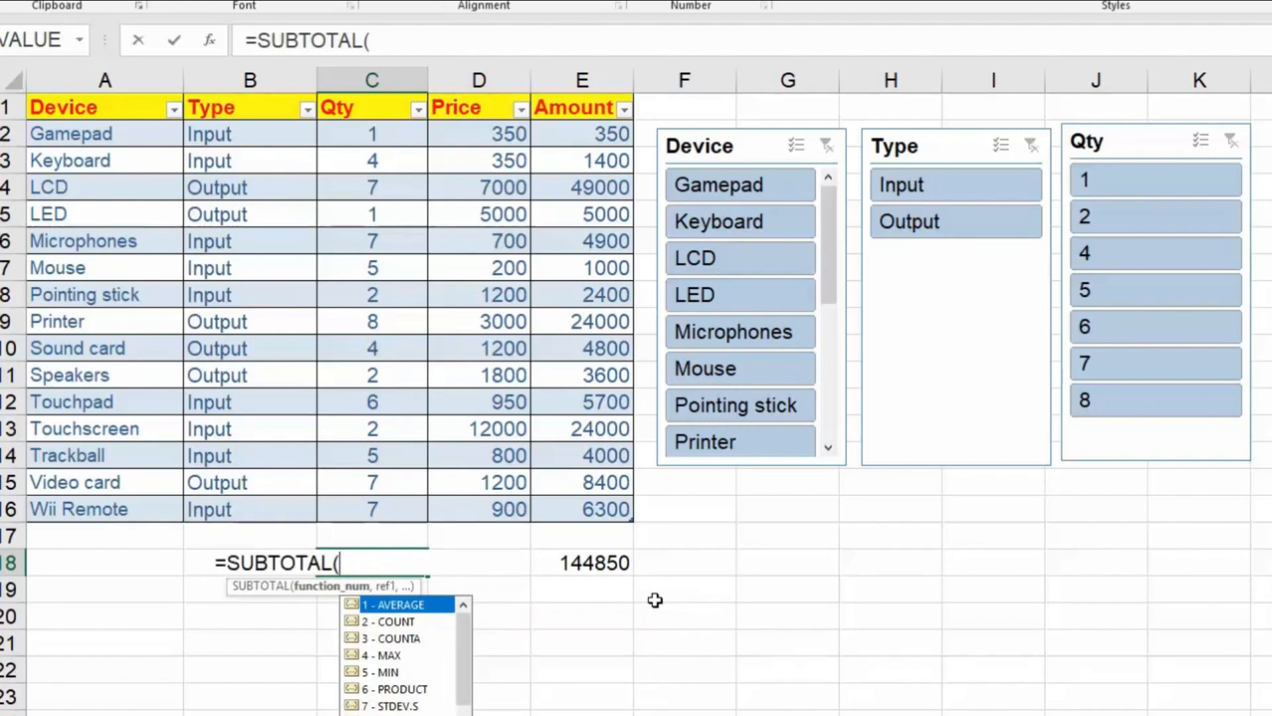
text(9)
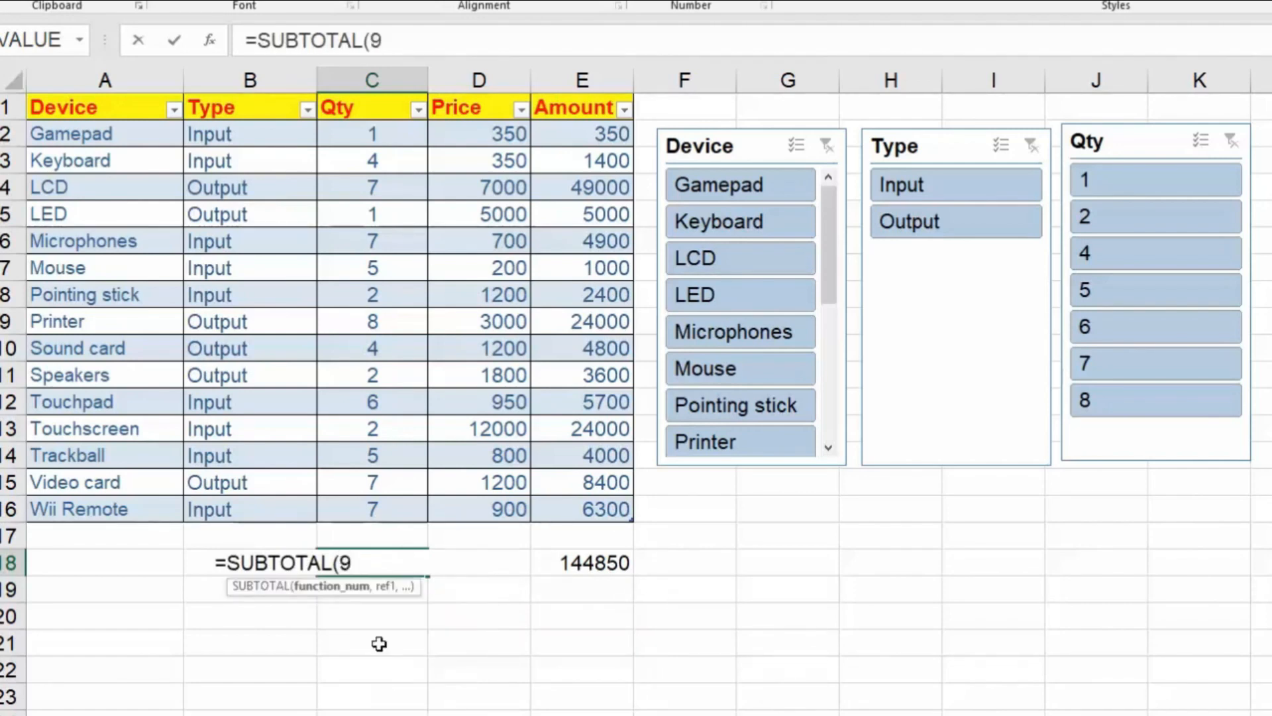
text(,)
drag(383, 131, 389, 503)
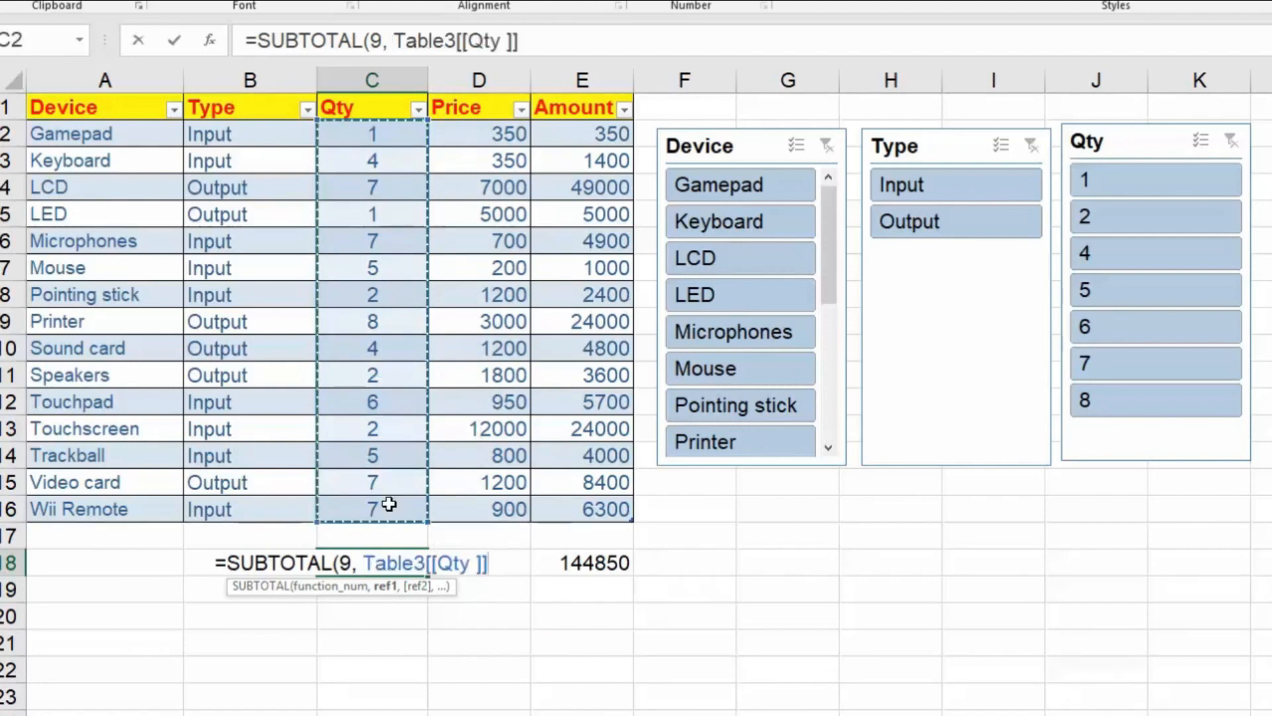
key(ctrl+Return)
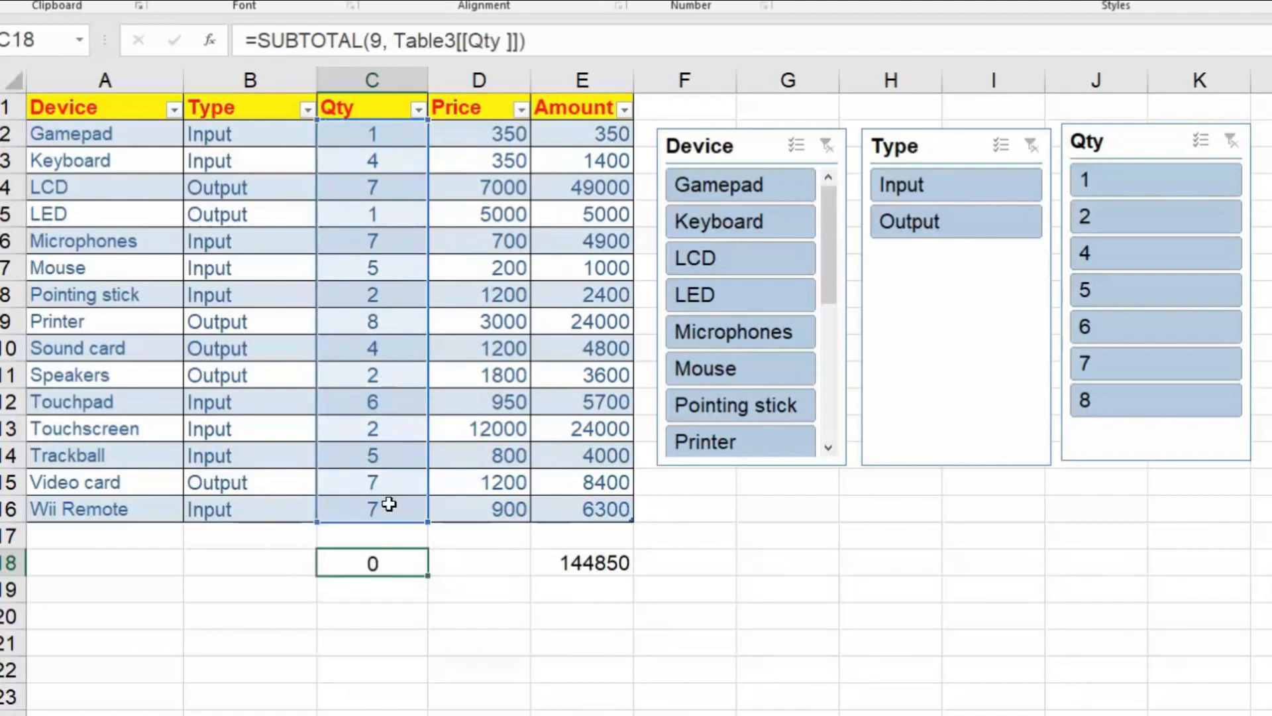
key(Return)
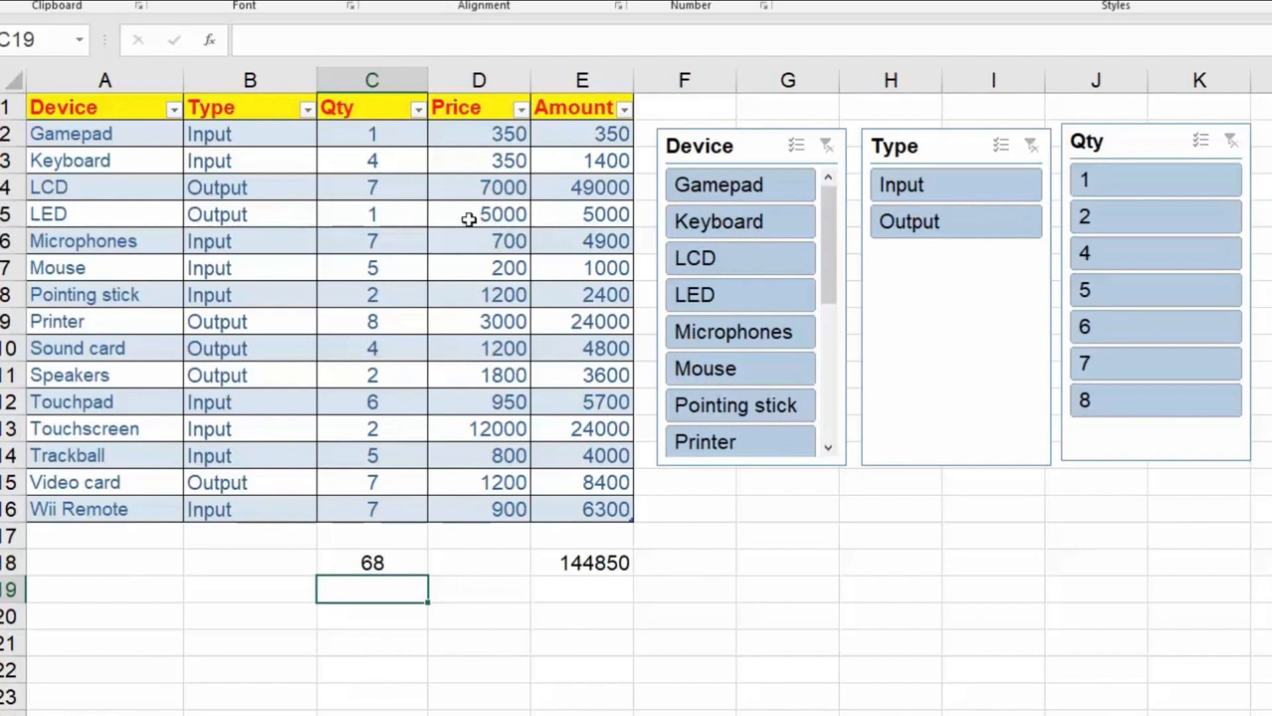
Enter the formula =SUBTOTAL(9, Table3[[Price ]]) in cell D18 to sum the Price column.
click(511, 574)
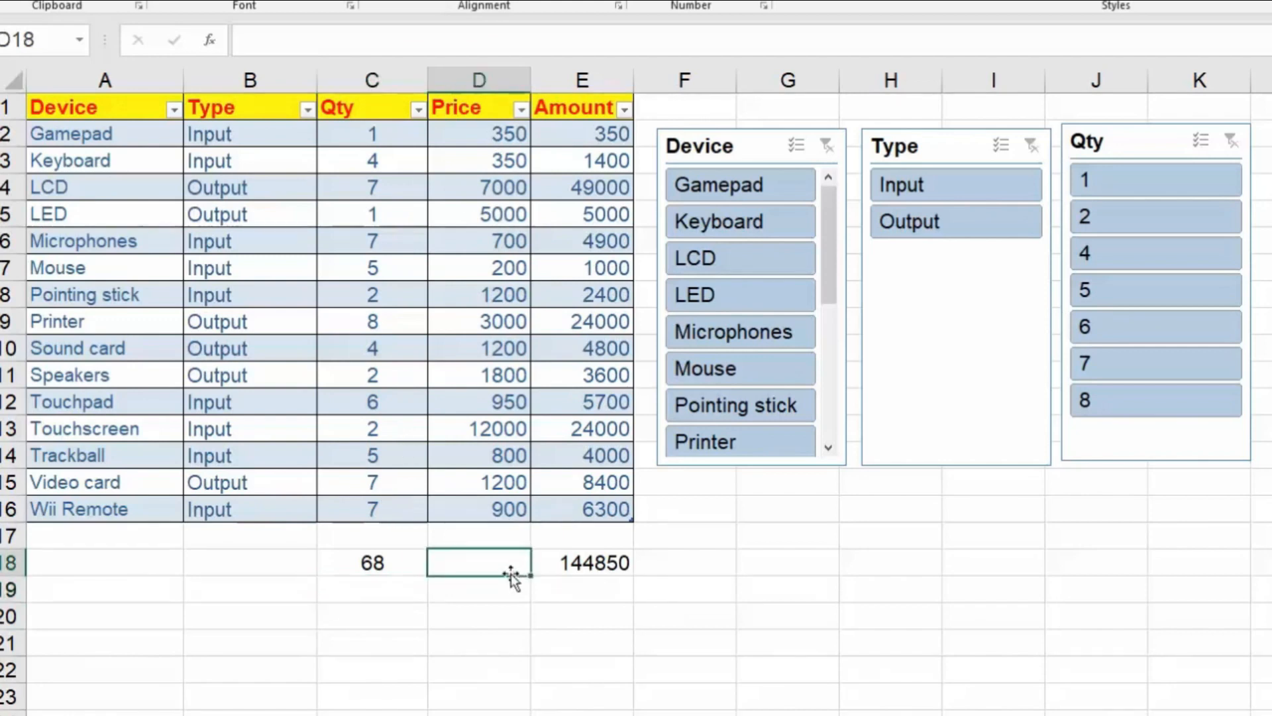
text(=sub)
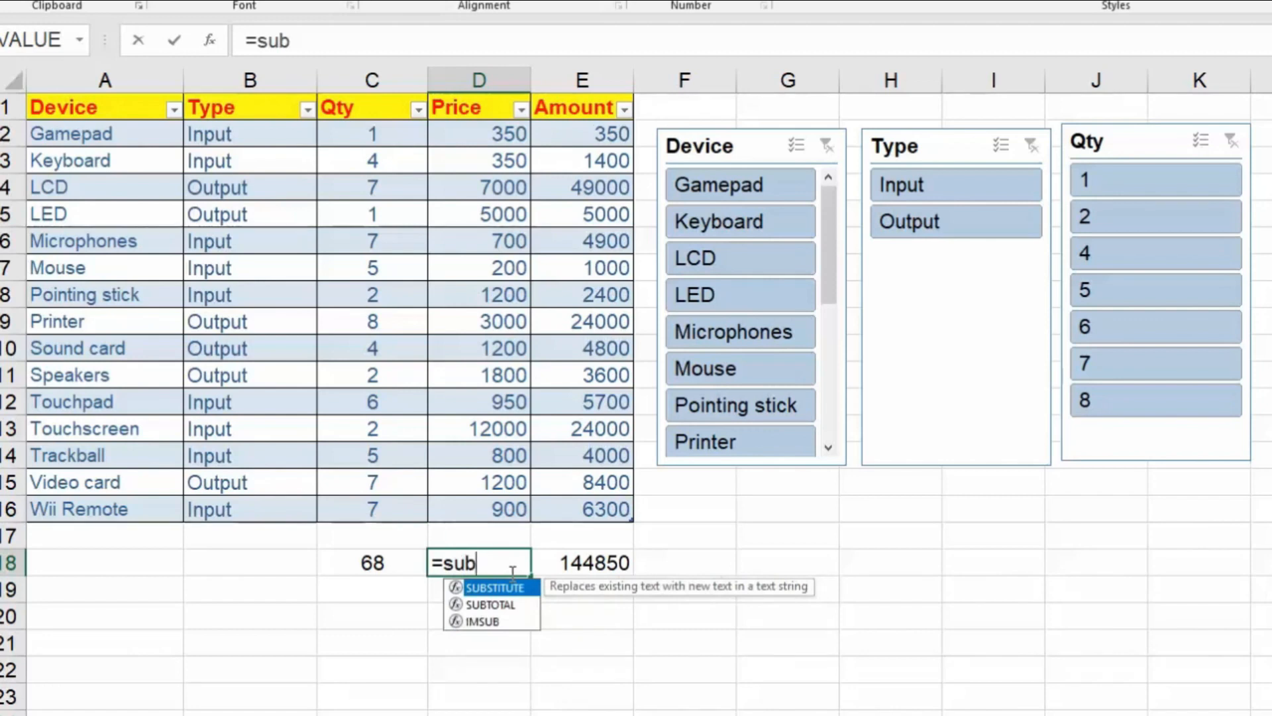
key(Down)
key(Tab)
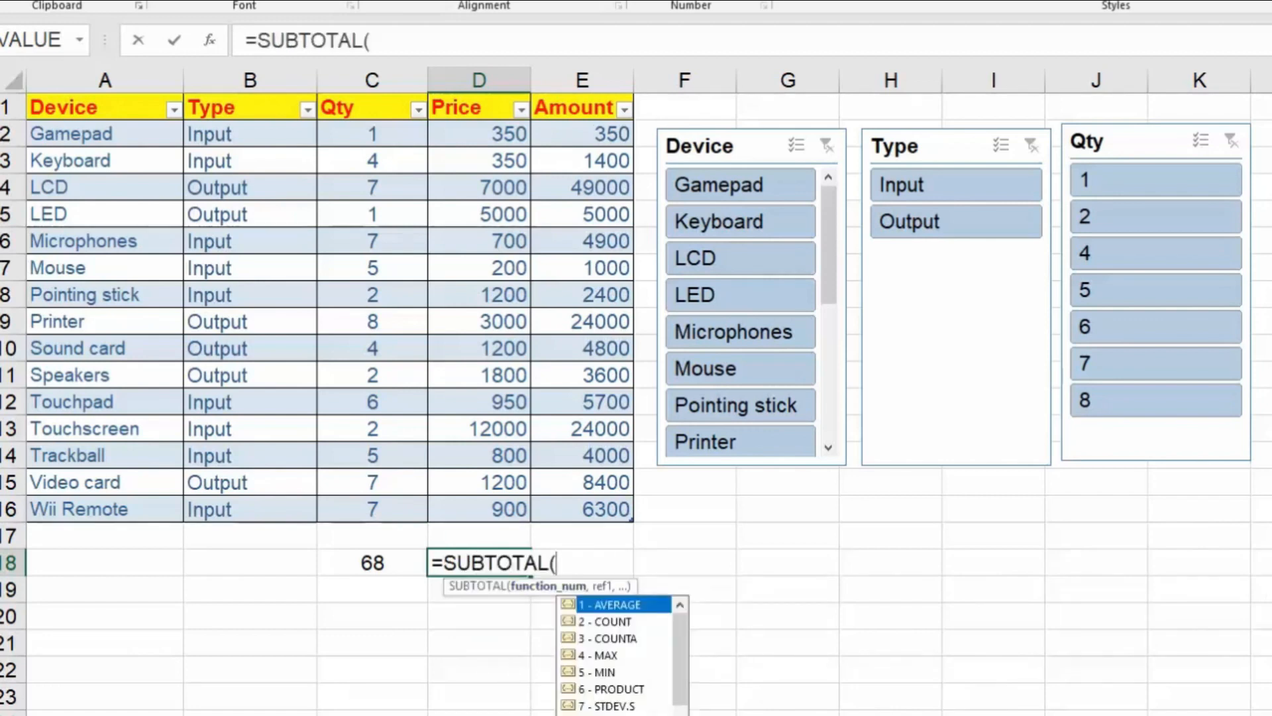
text(9,)
click(486, 141)
drag(488, 213, 488, 505)
text())
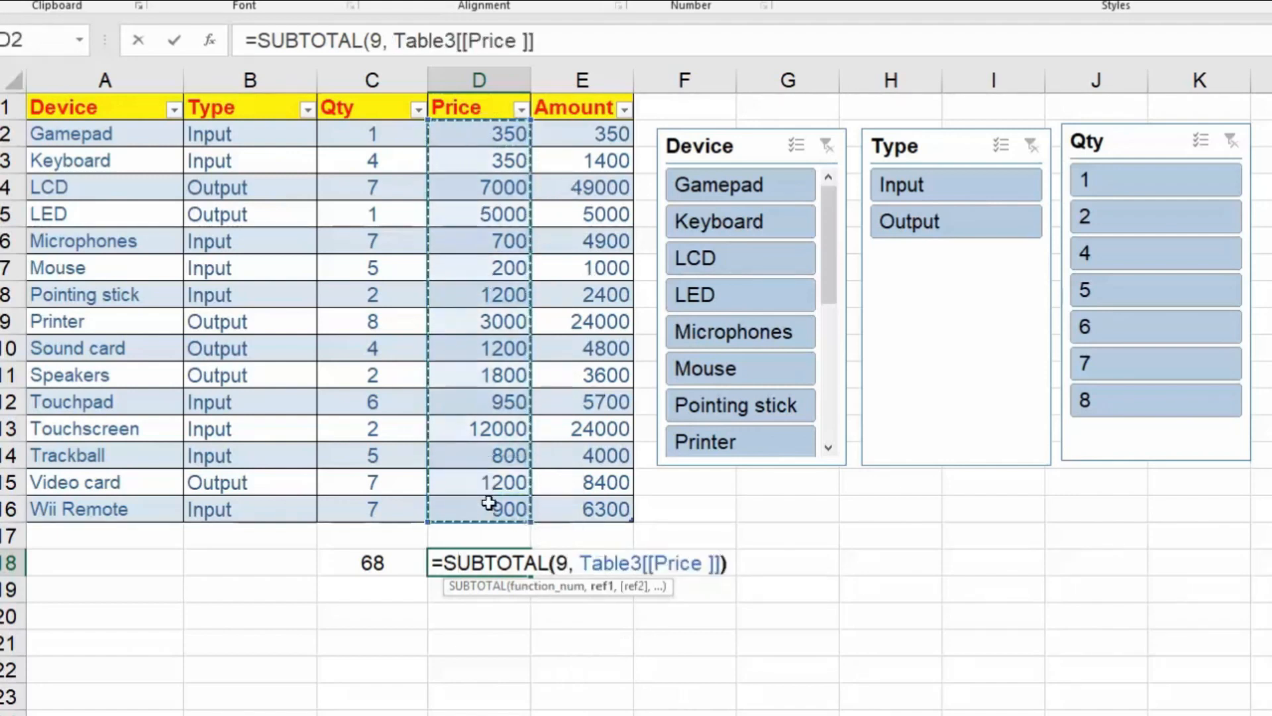
key(Return)
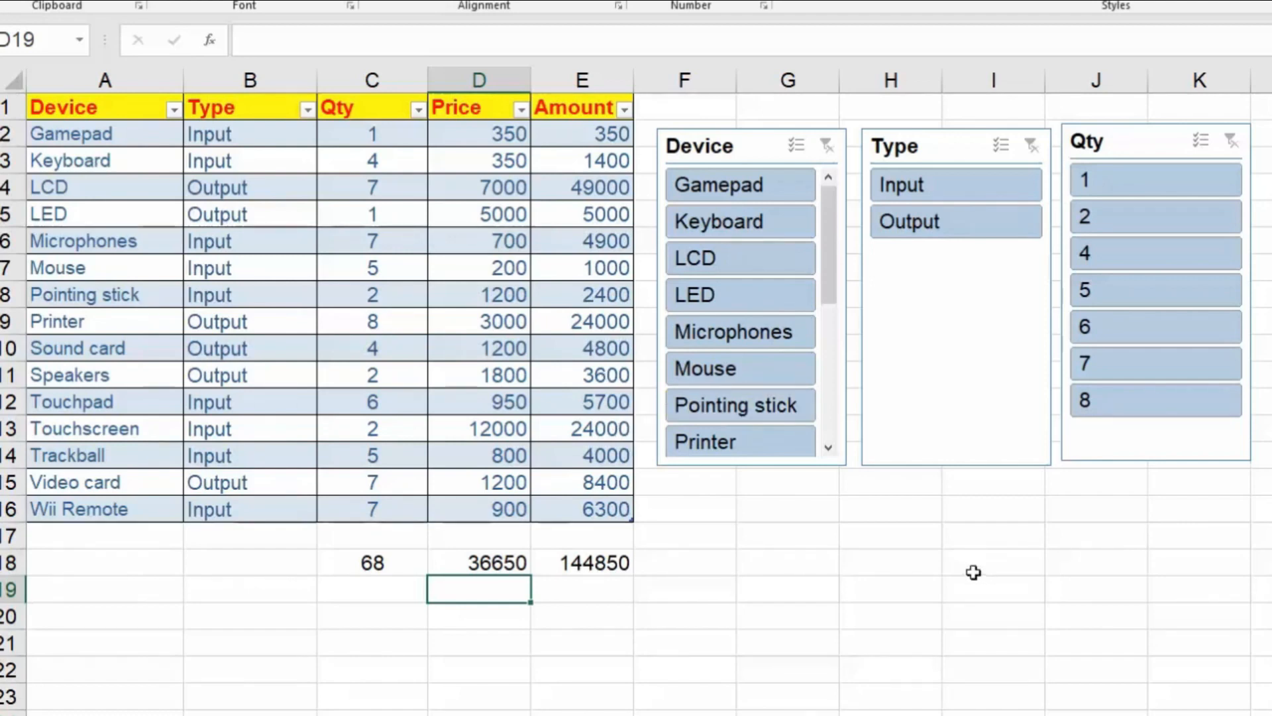
Filter the table with the slicers to Type Input and to both Qty 4 and Qty 2.
click(957, 188)
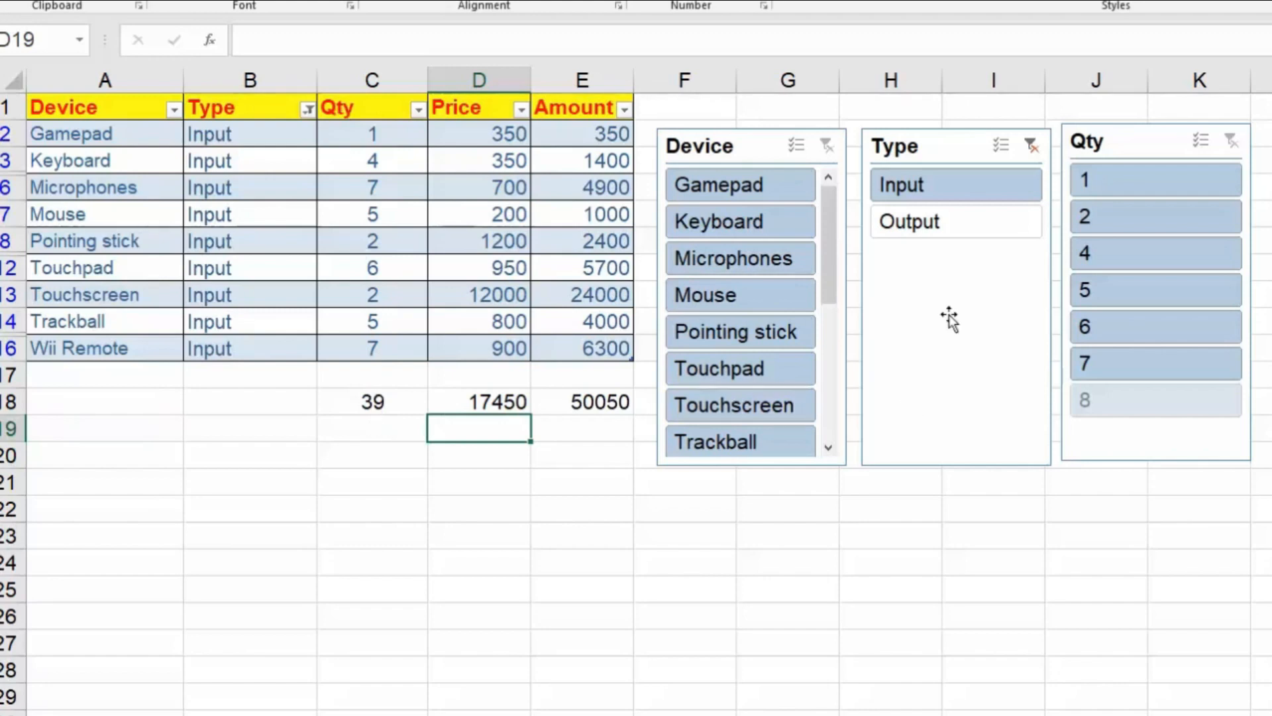
click(1136, 255)
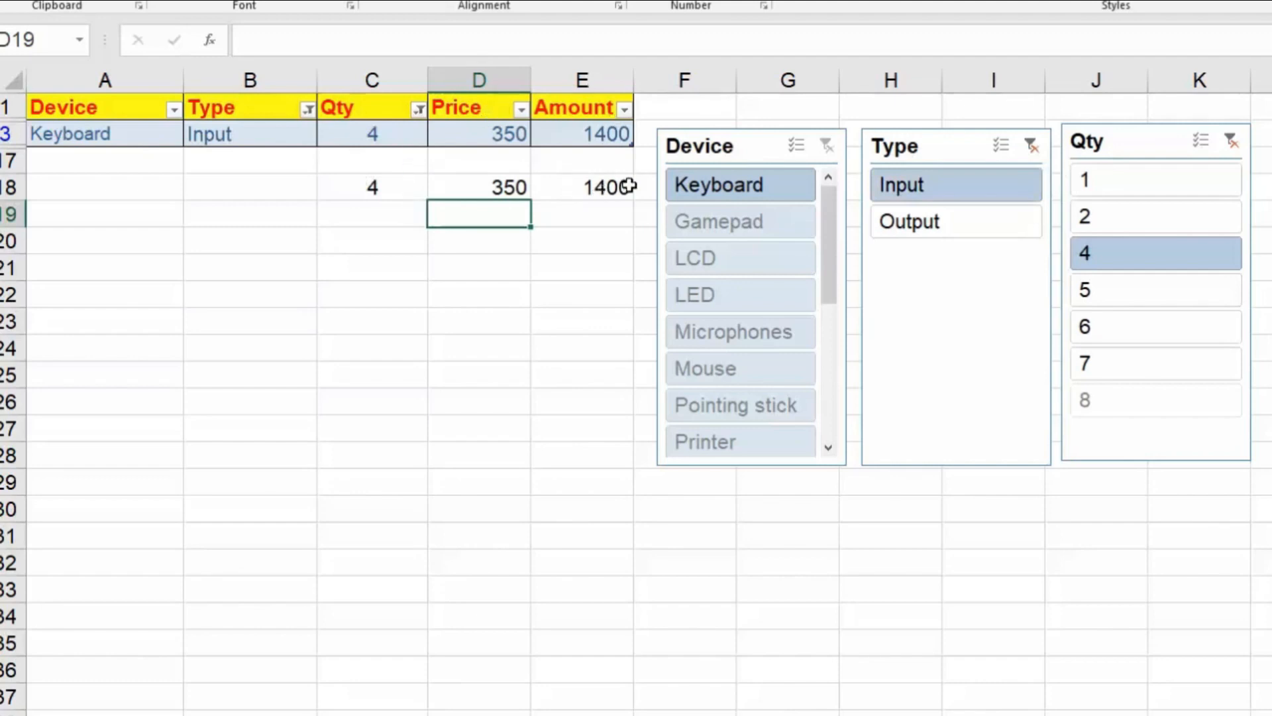
ctrl+click(1118, 224)
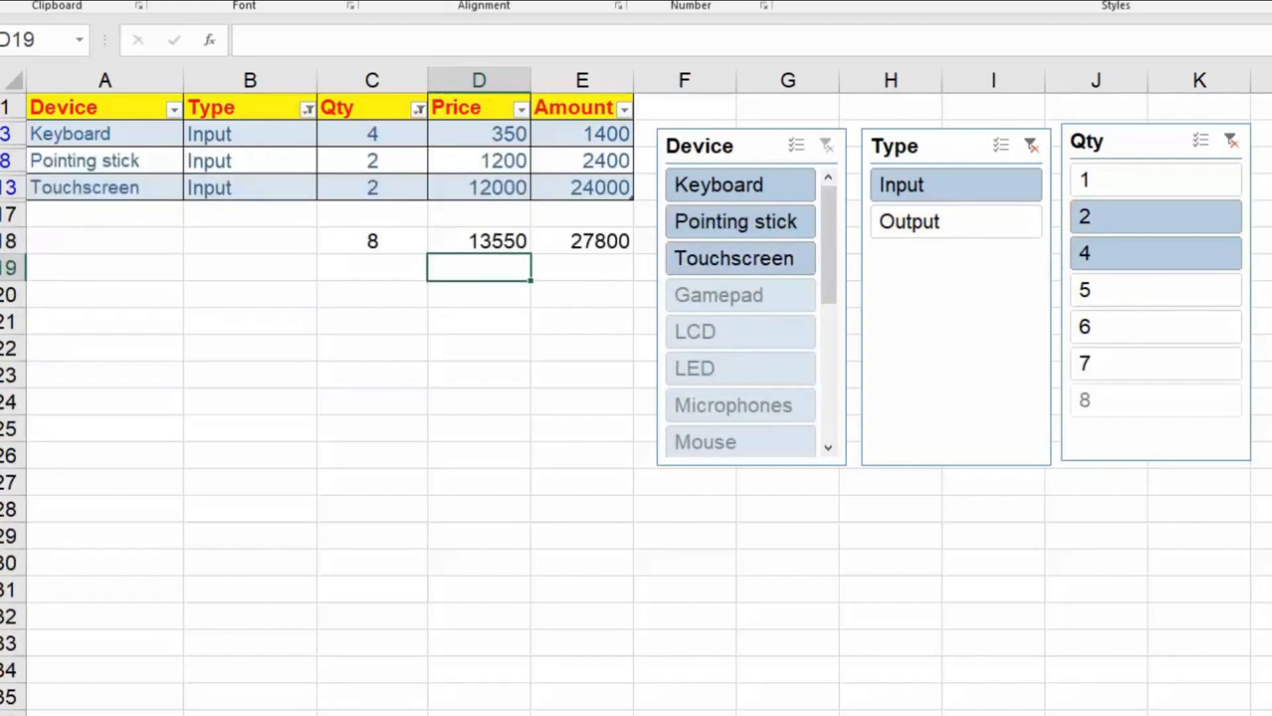
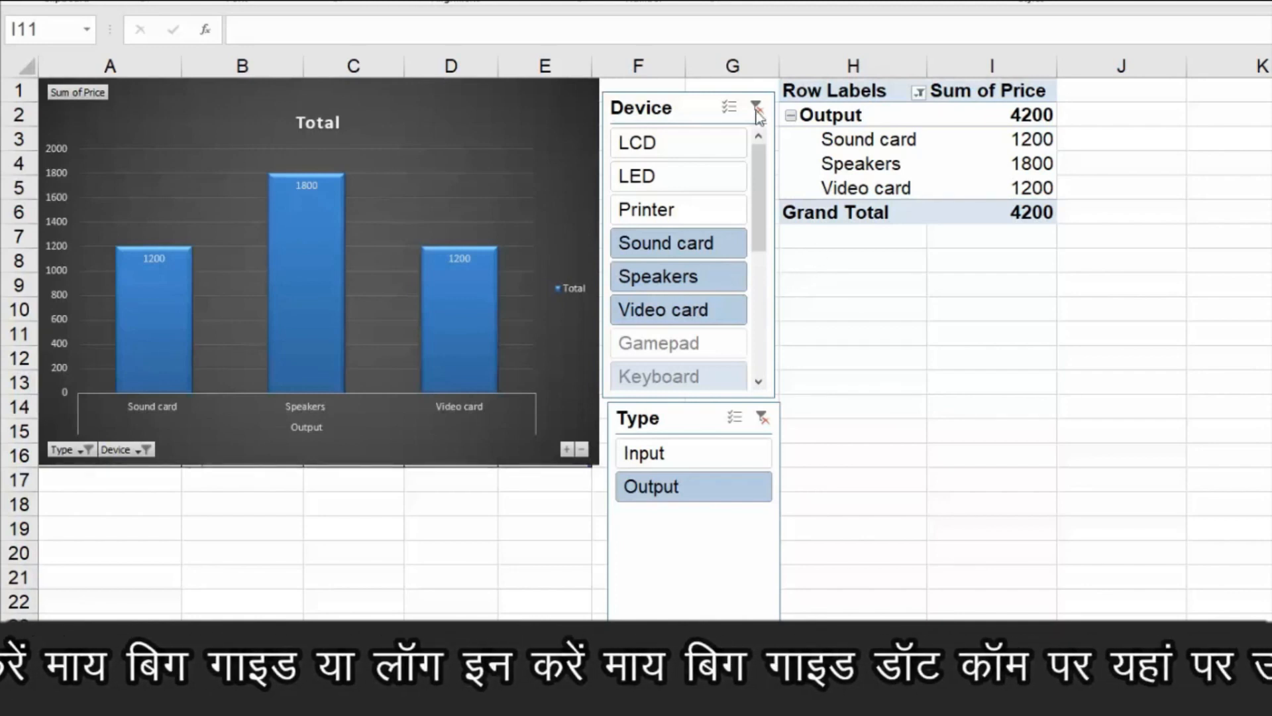
Filter the finished pivot chart with its slicers to Speakers, LCD, Gamepad, Mouse, Printer and Microphones, covering both Input and Output types.
click(993, 334)
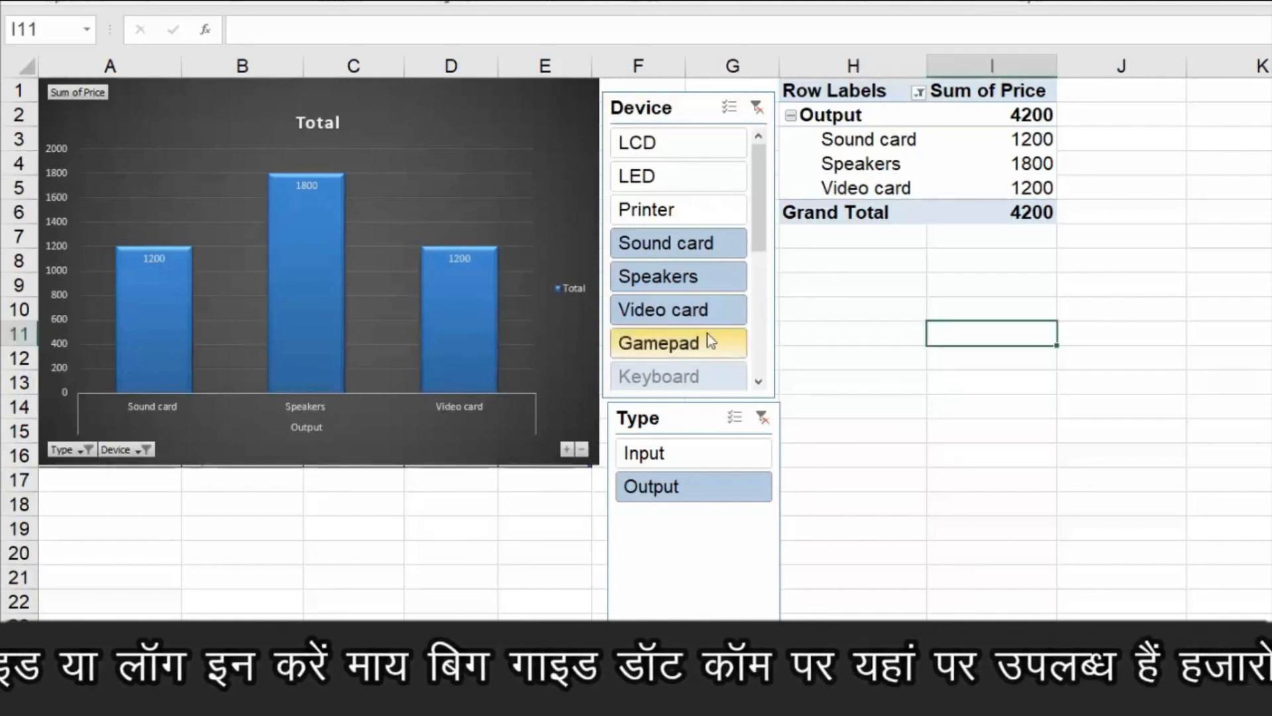
click(668, 151)
click(680, 276)
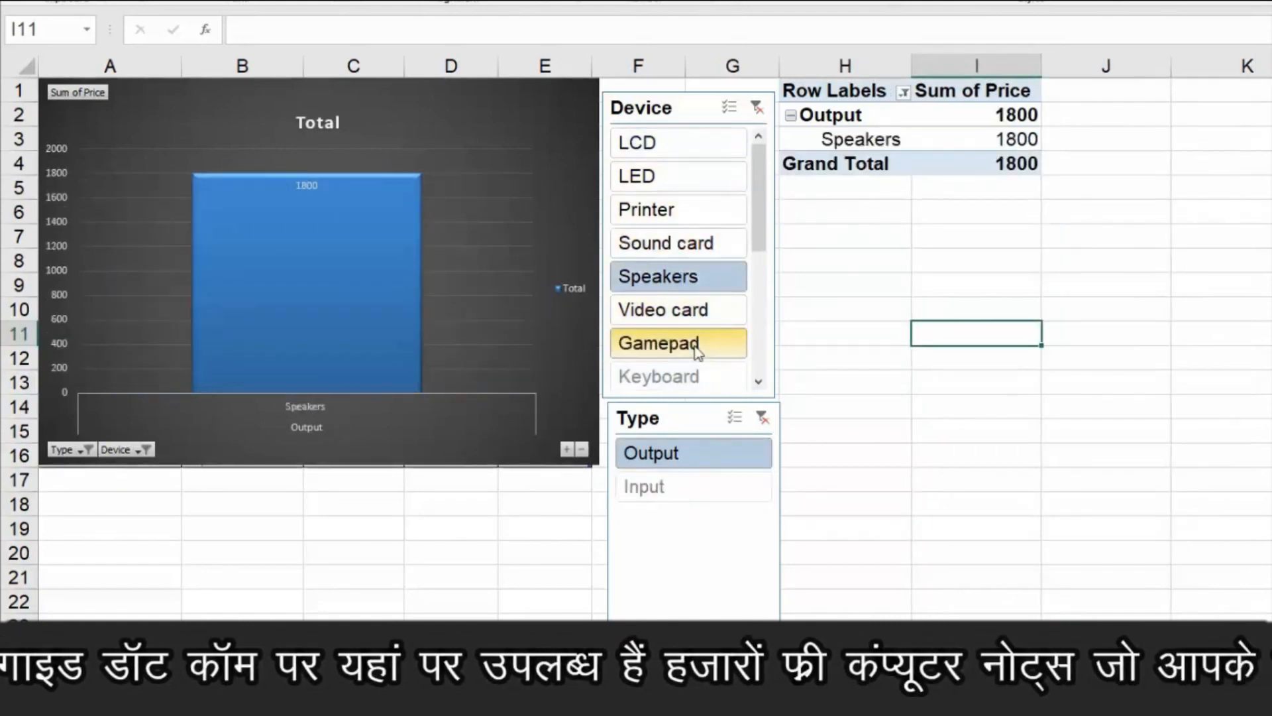
ctrl+click(682, 149)
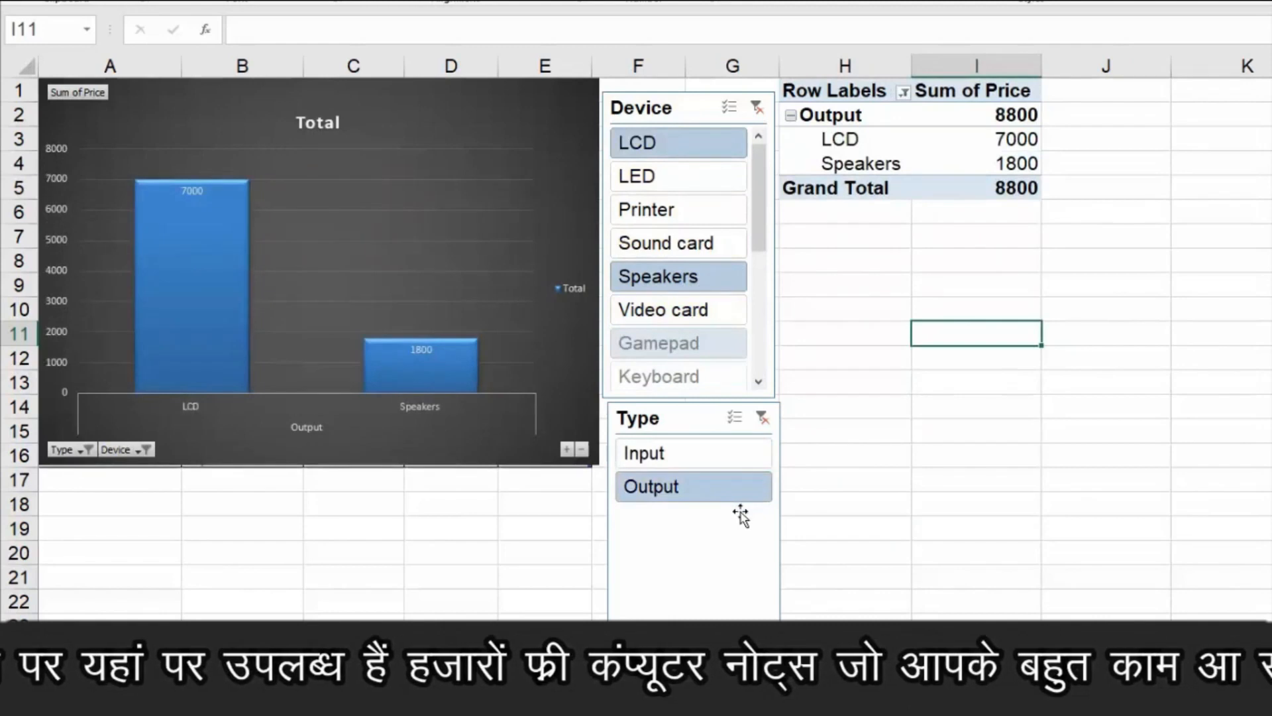
ctrl+click(663, 452)
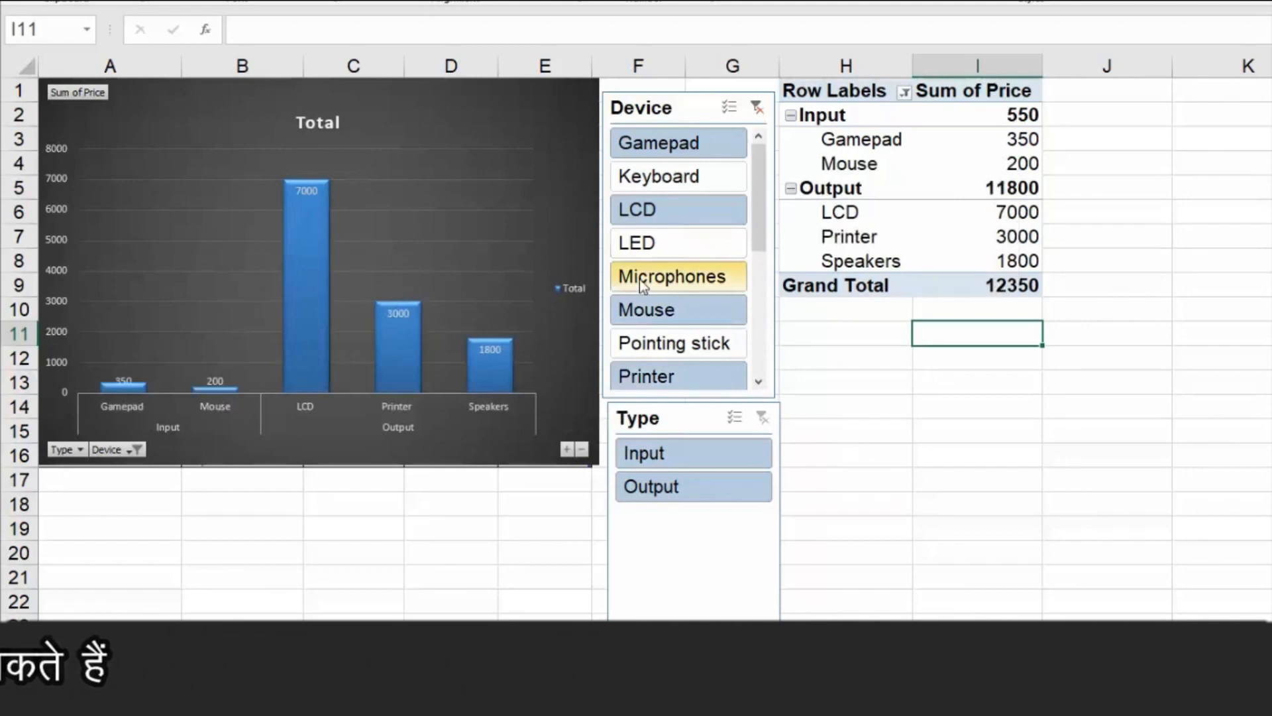
ctrl+click(640, 283)
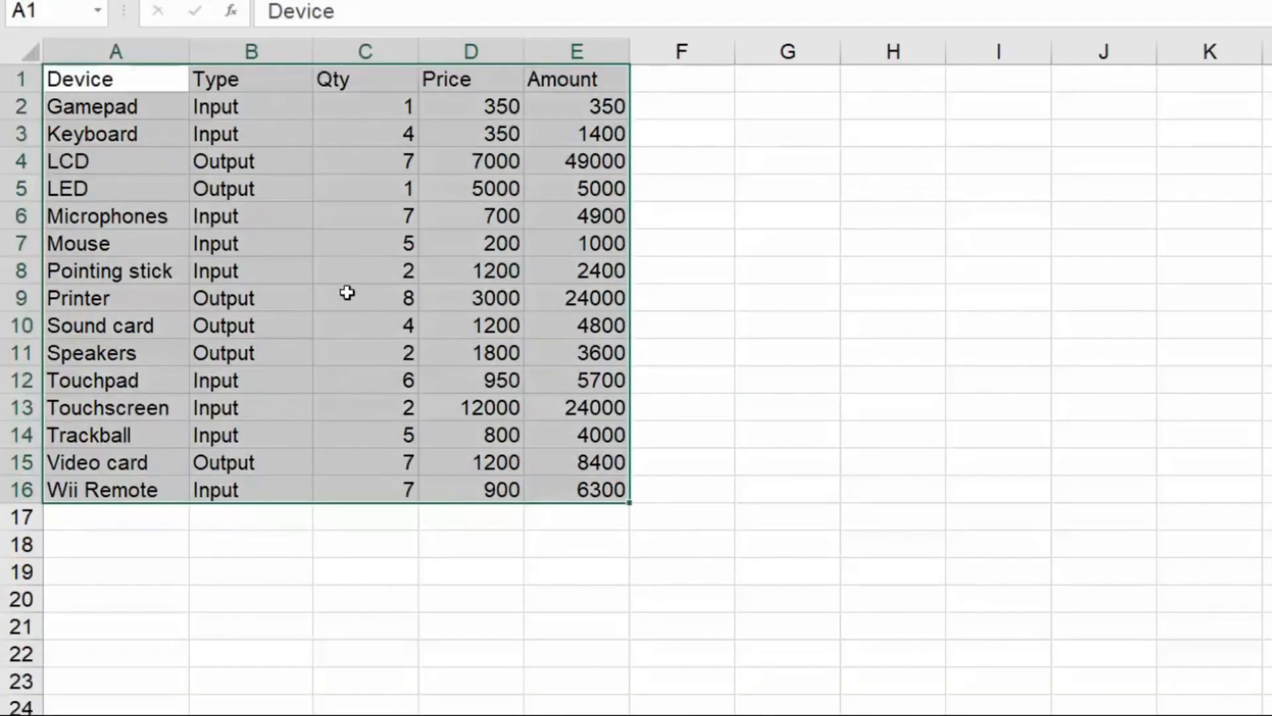
Convert the device list in A1:E16 into an Excel table that has headers.
click(994, 444)
drag(100, 76, 584, 487)
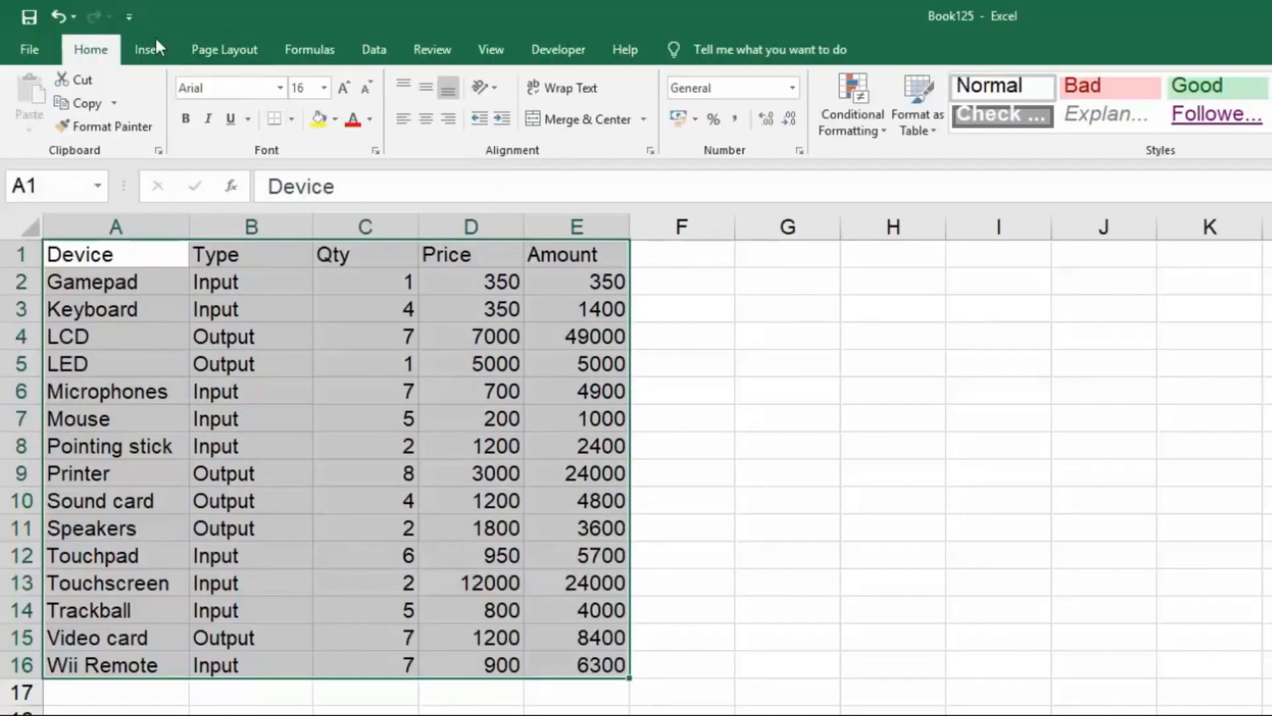
click(154, 49)
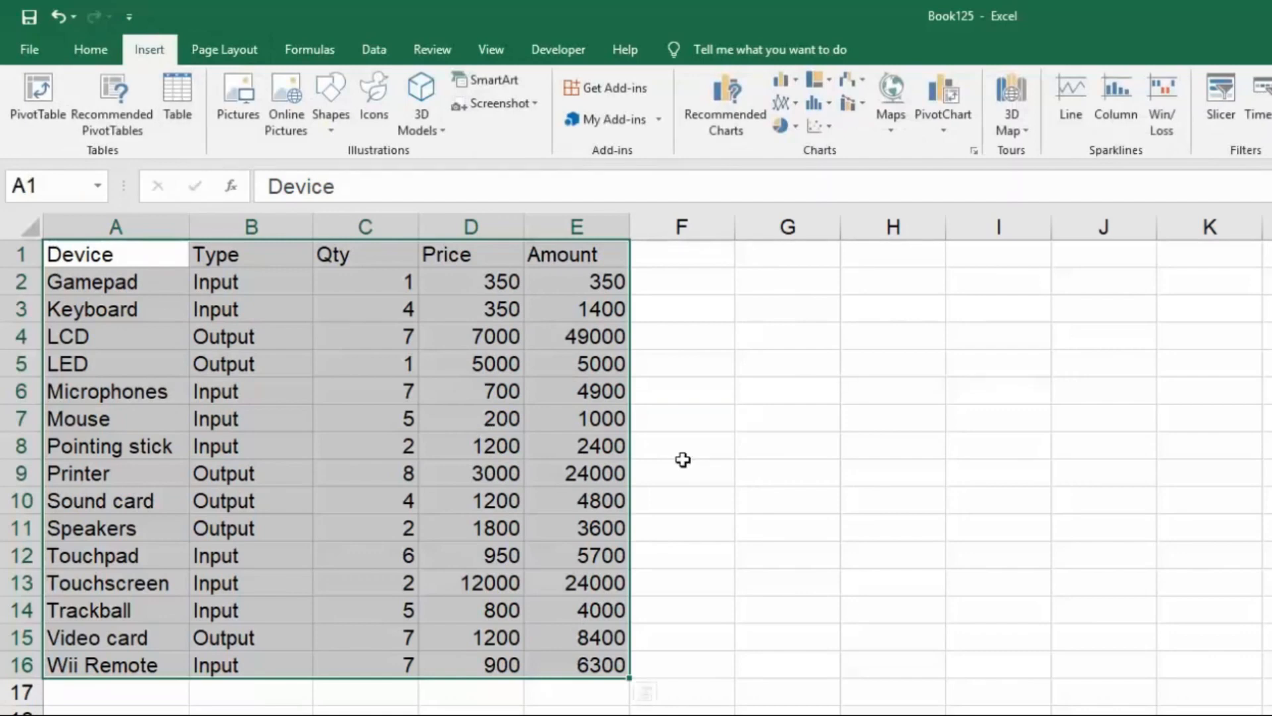
key(ctrl+t)
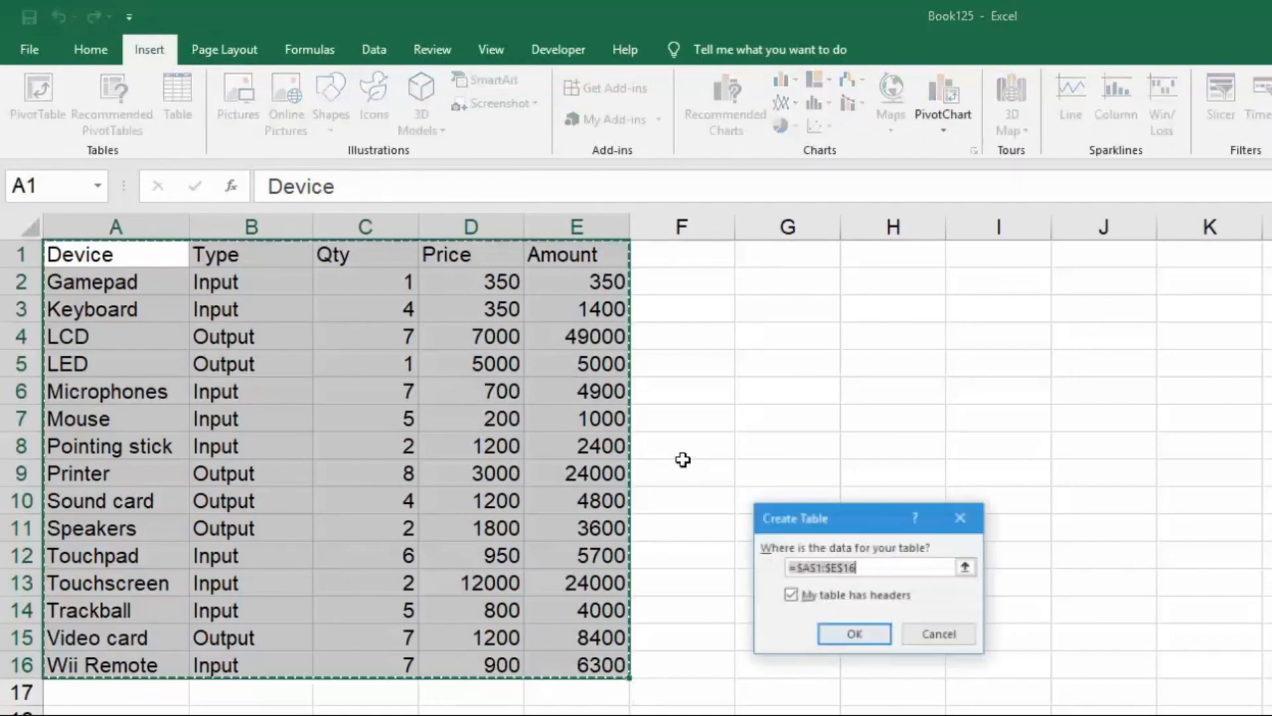
drag(845, 514, 507, 370)
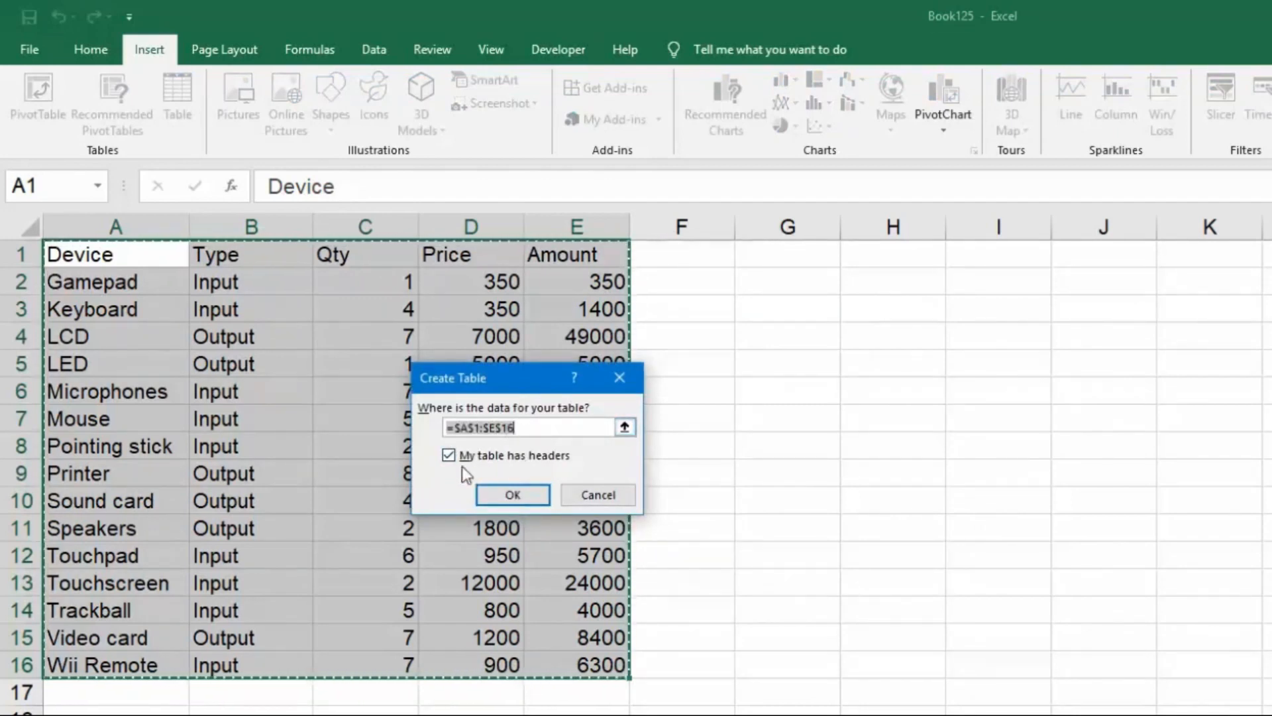
click(516, 492)
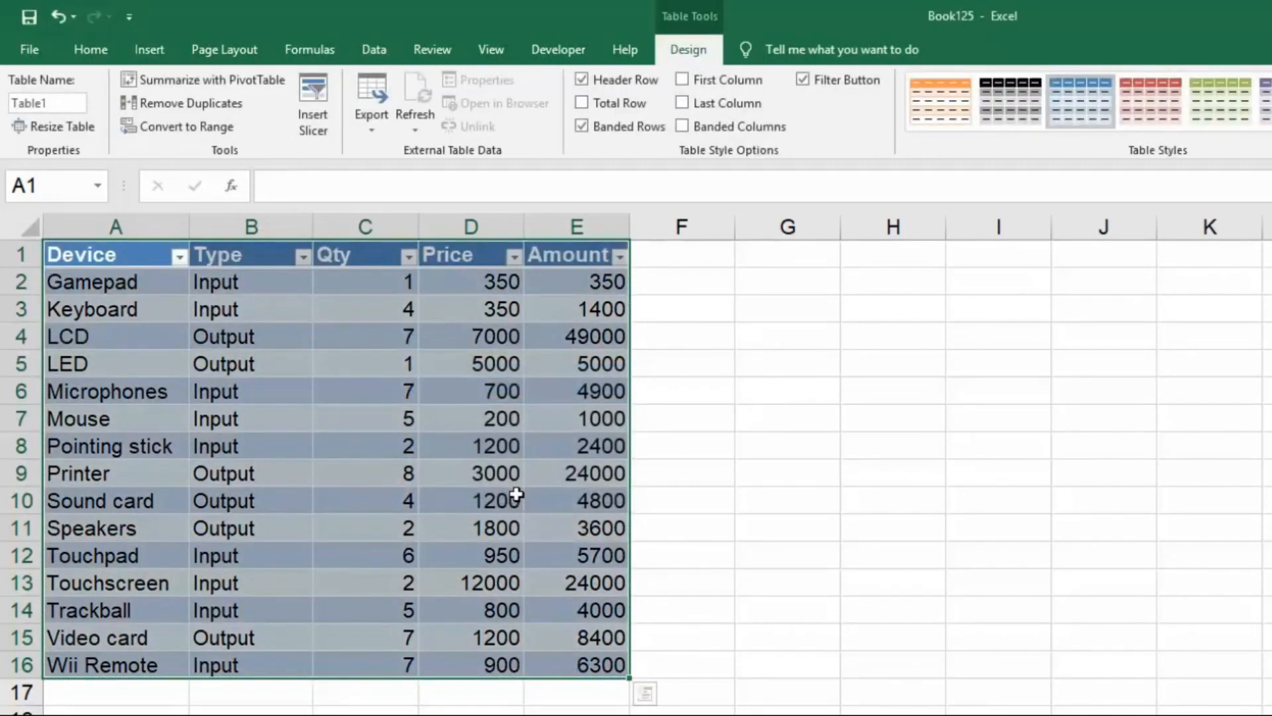
click(721, 498)
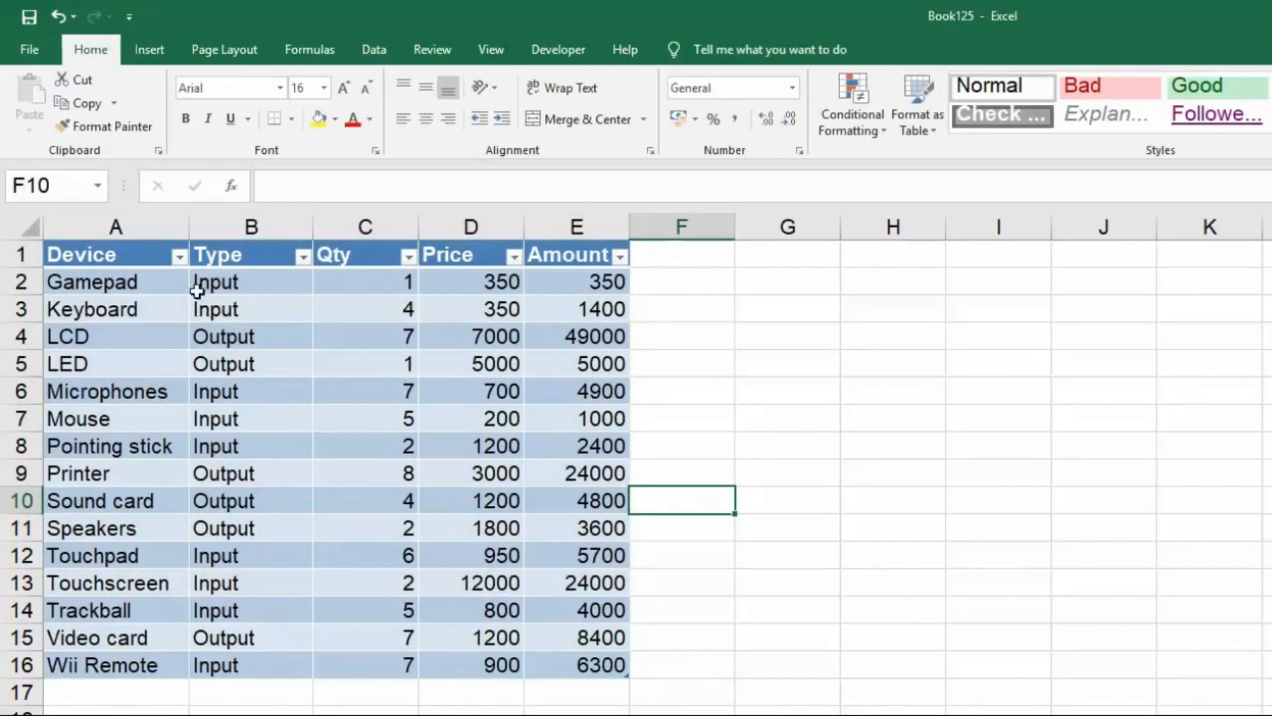
click(181, 256)
click(304, 256)
click(303, 256)
click(409, 256)
click(408, 257)
click(710, 382)
Insert a PivotChart based on the device table at cell G1 of the existing worksheet and move the chart over the source table.
drag(83, 264, 586, 661)
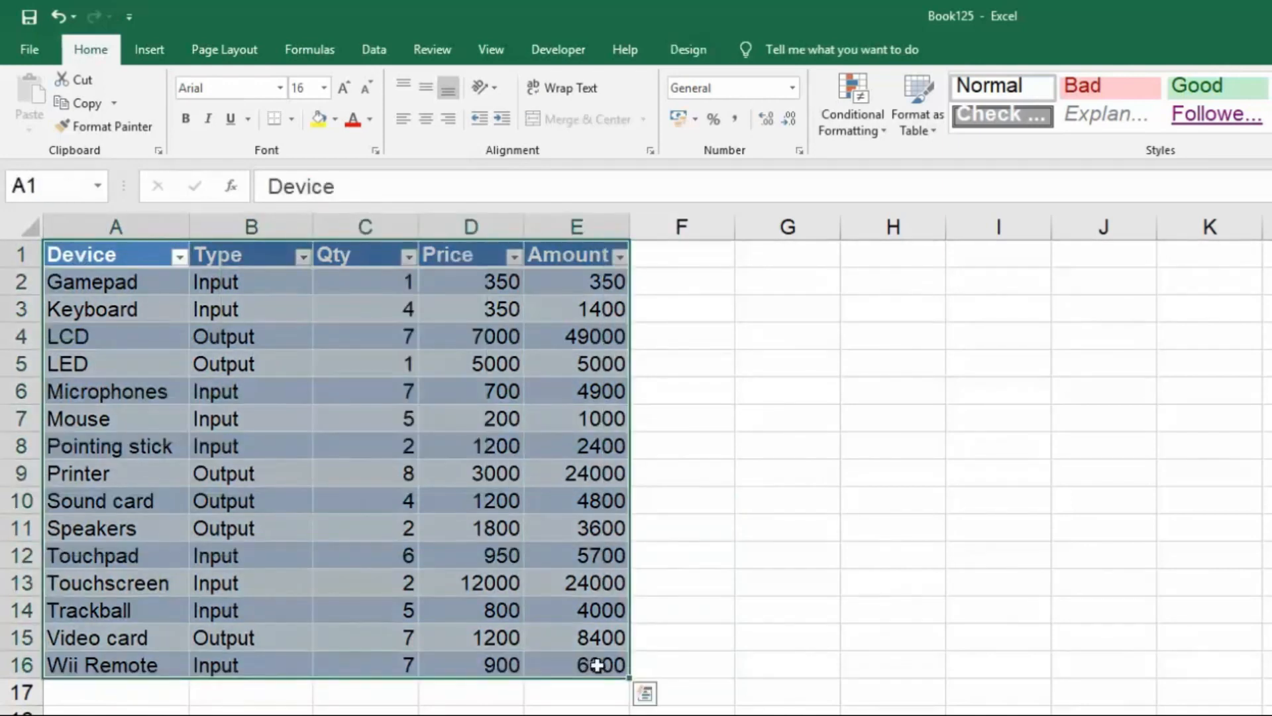
click(155, 52)
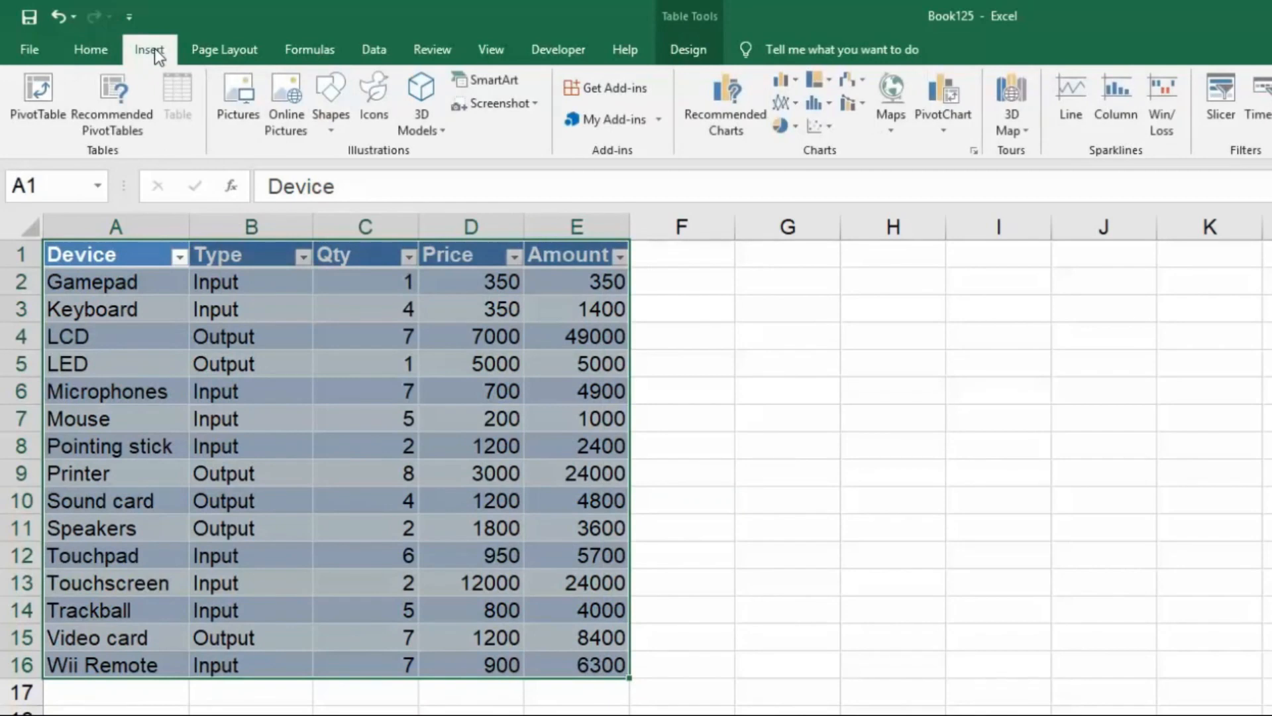
click(951, 130)
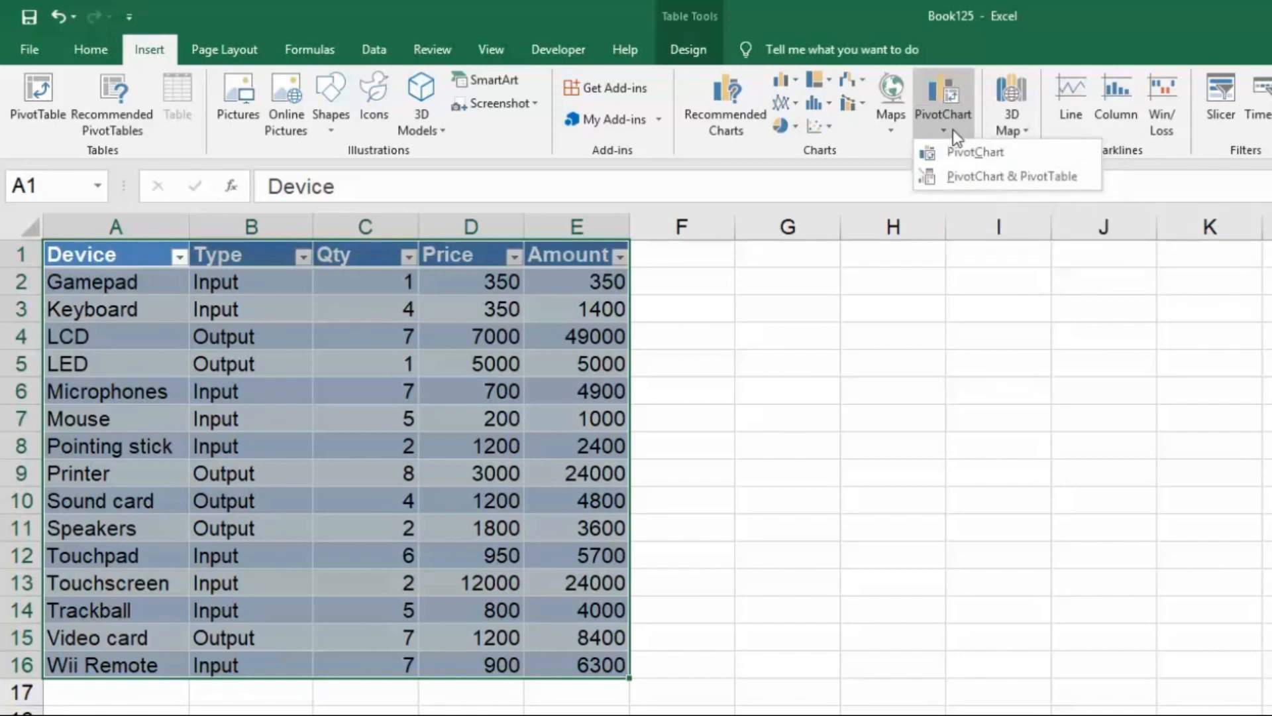
click(999, 155)
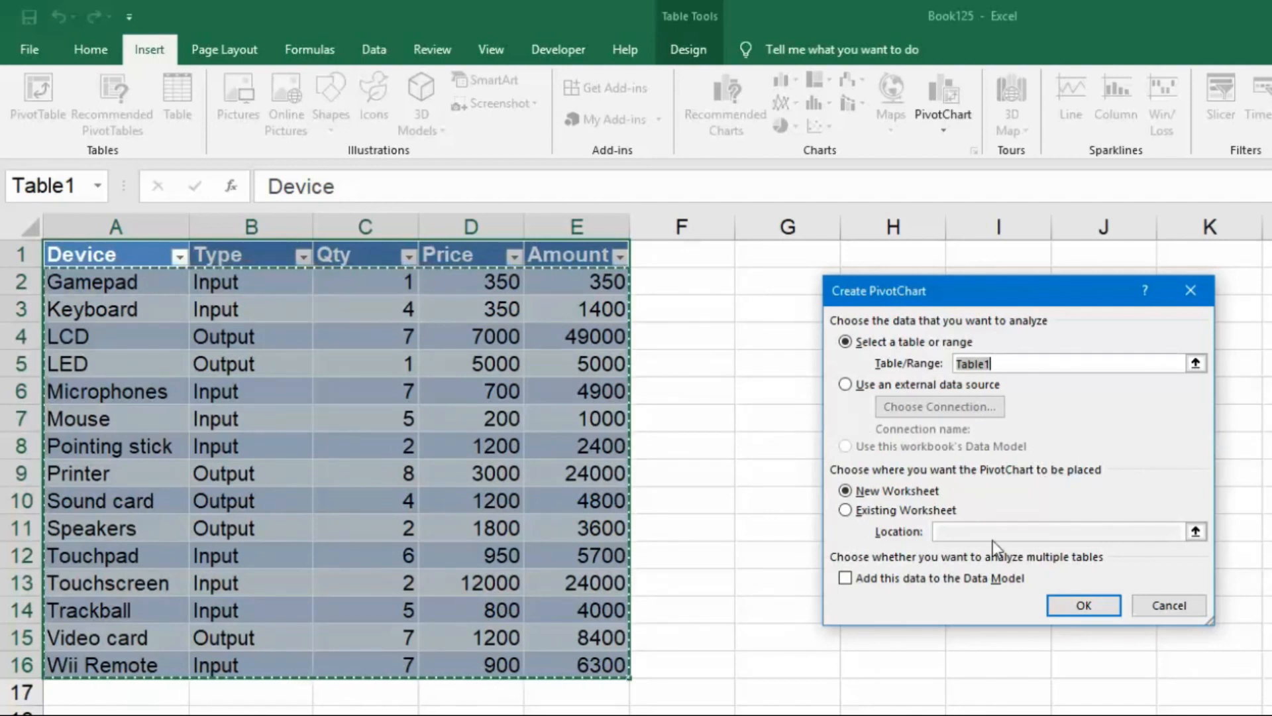
click(846, 511)
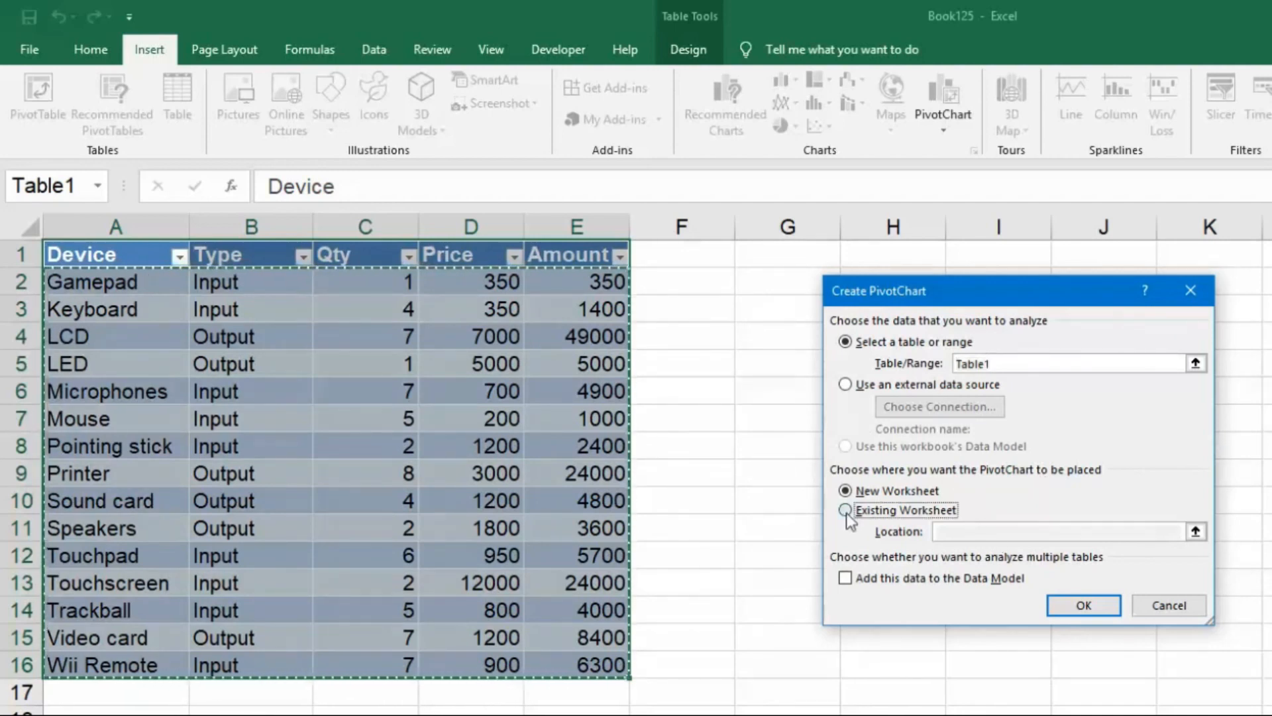
click(798, 253)
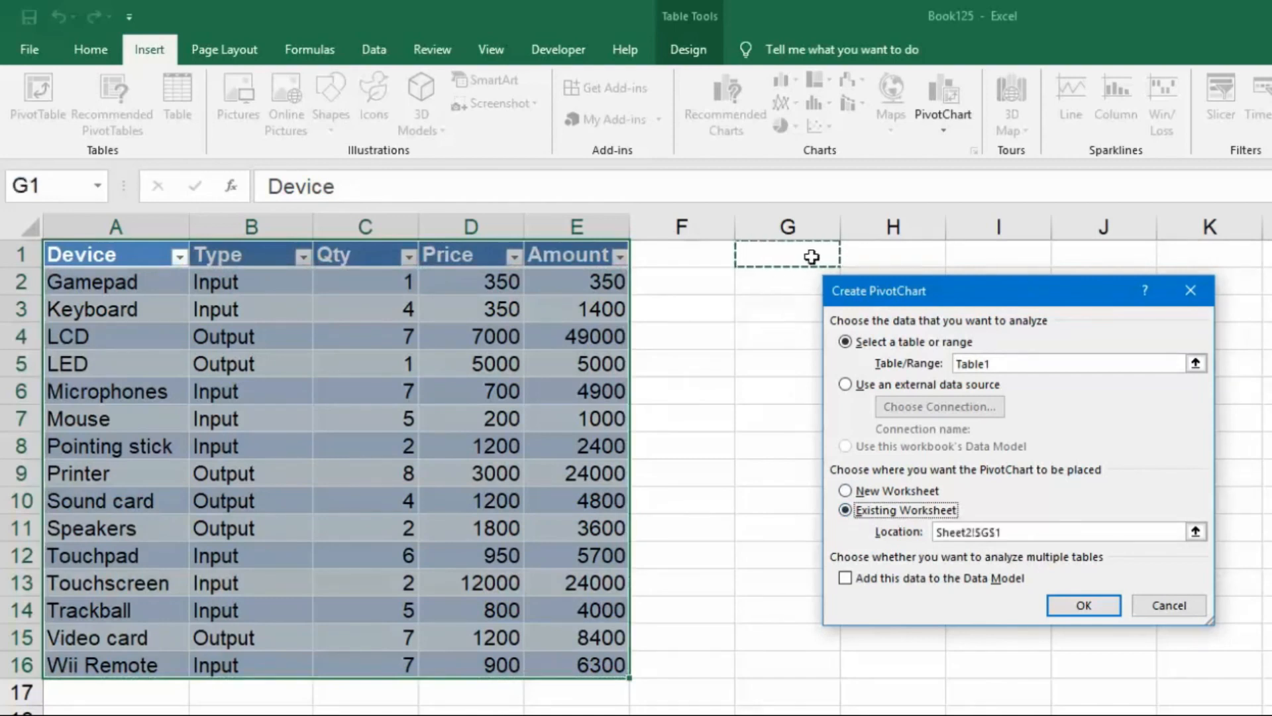
click(1085, 605)
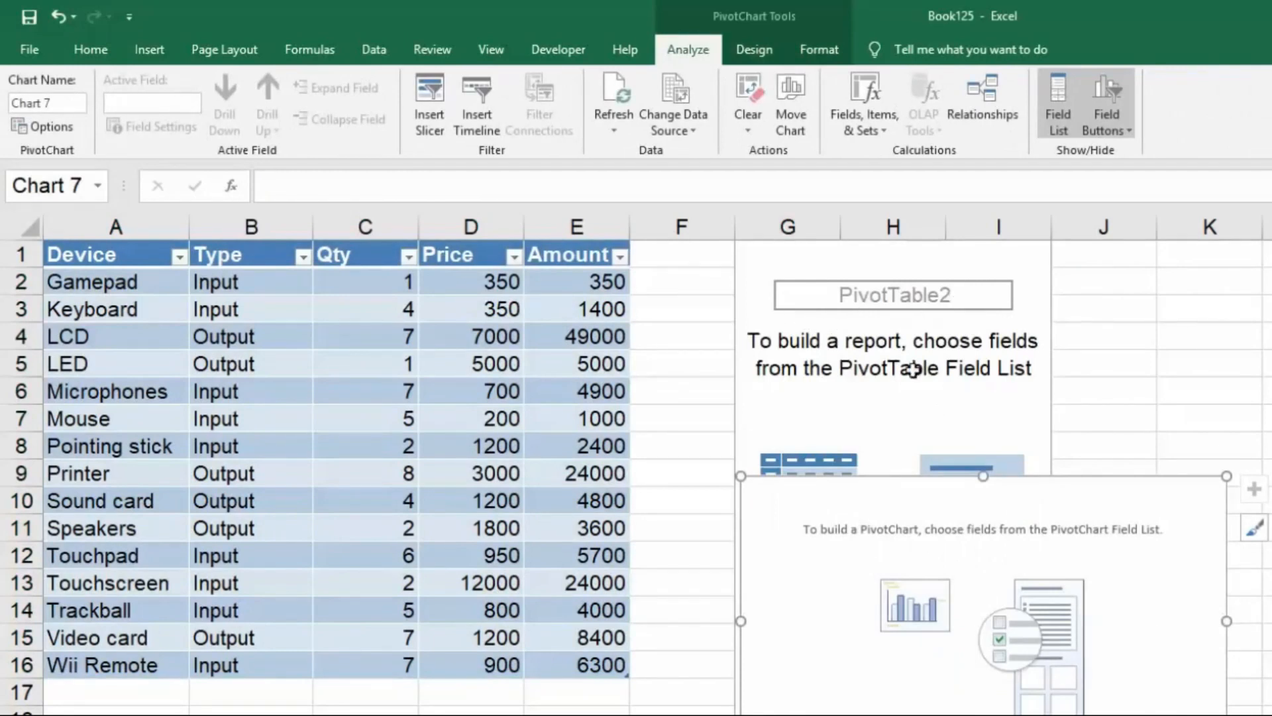
mouse_move(909, 528)
mouse_down()
mouse_move(648, 483)
mouse_move(325, 320)
mouse_up()
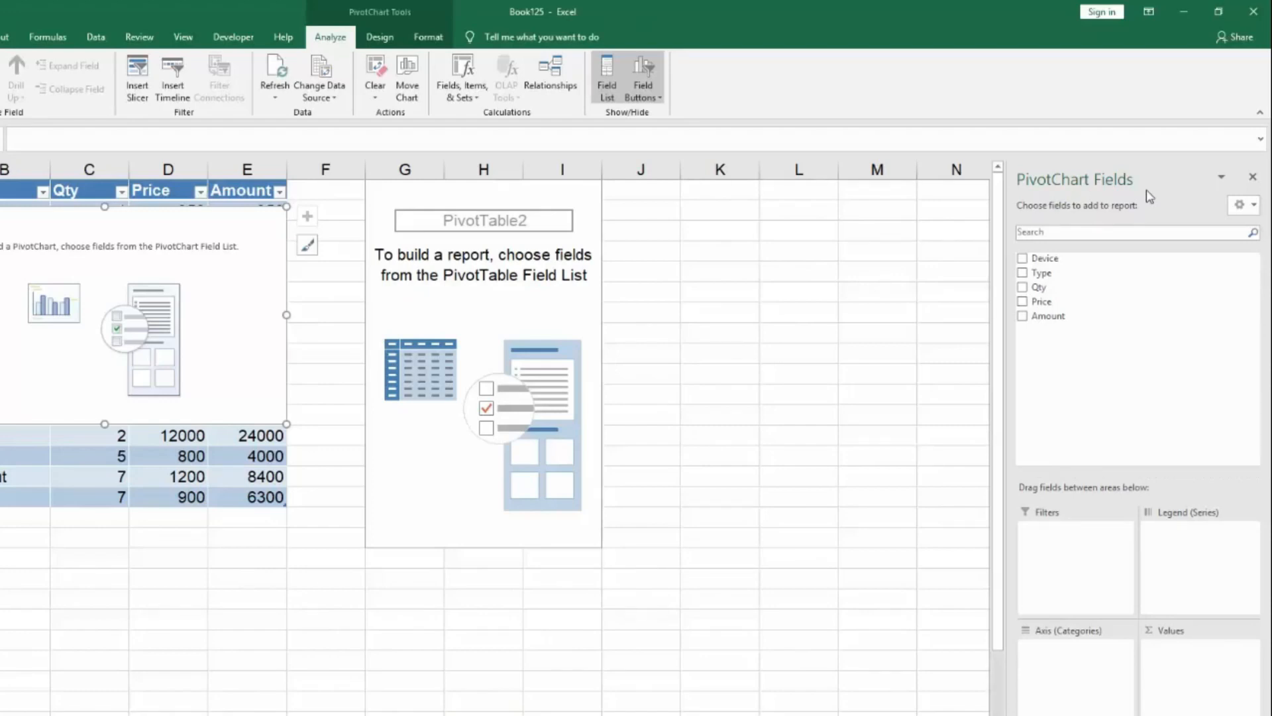
Add the Device, Type, Qty and Price fields to the pivot report.
click(1022, 258)
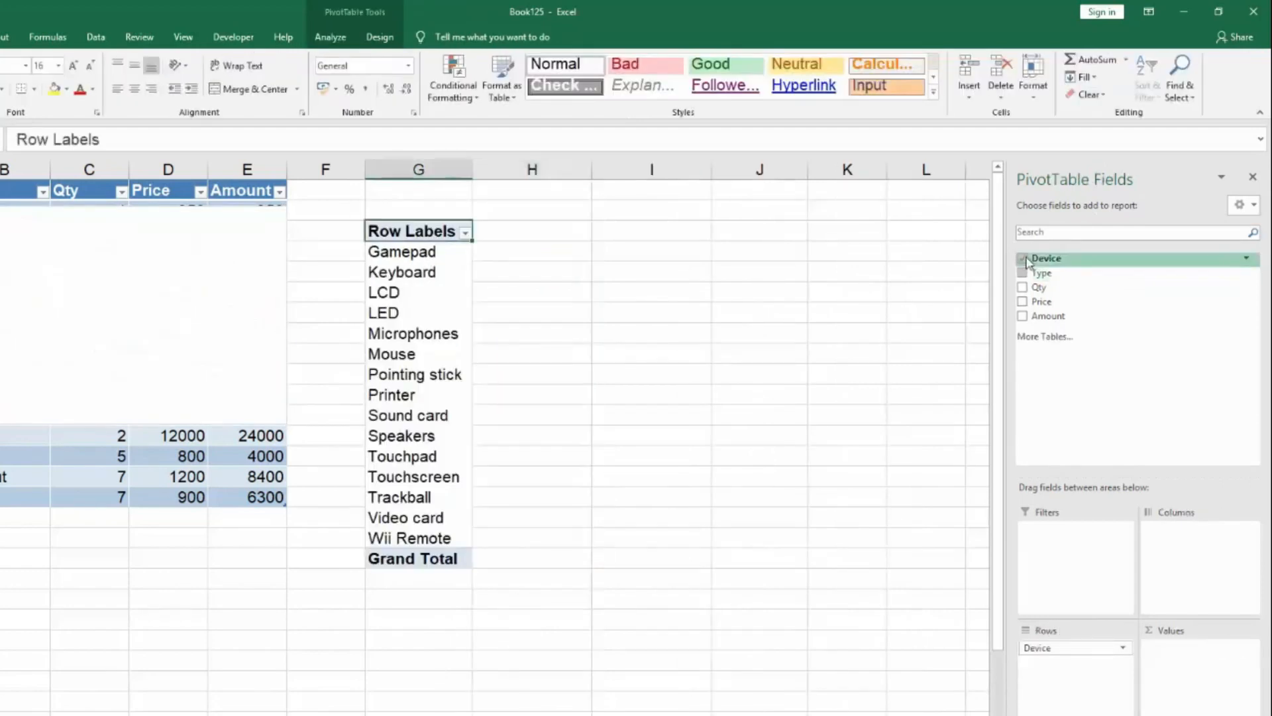
click(1023, 259)
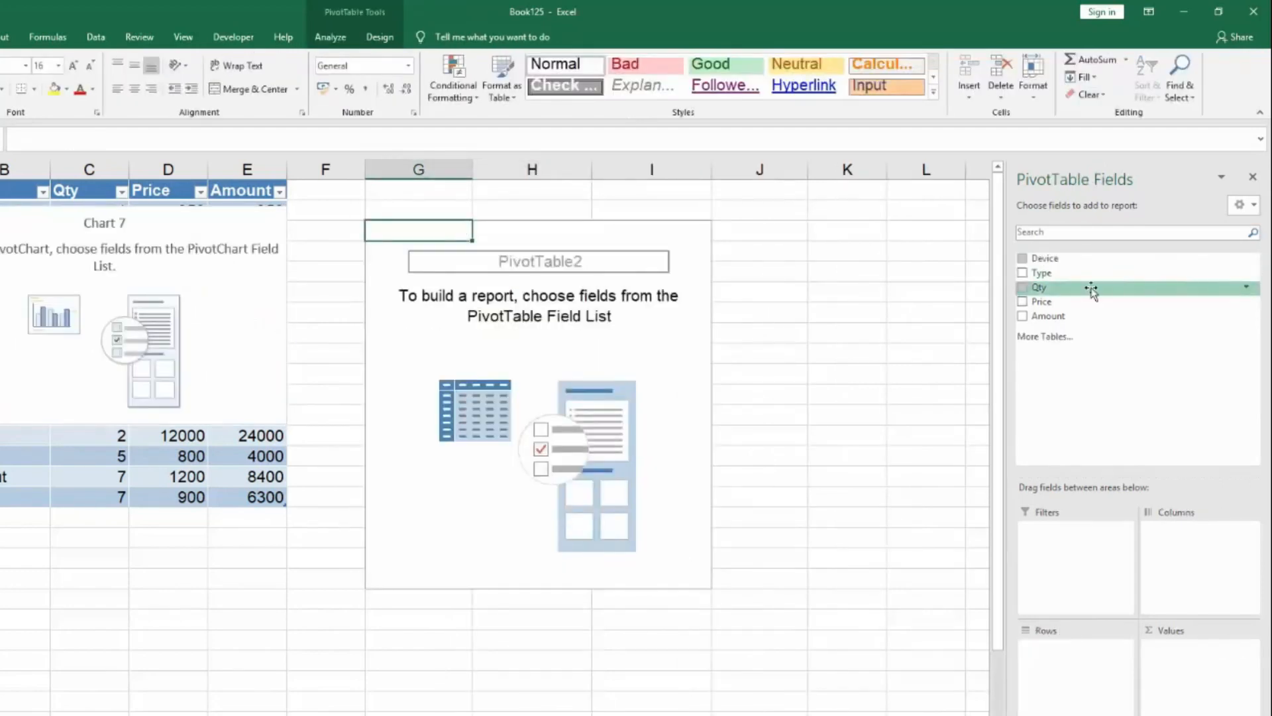
click(1023, 258)
click(1023, 273)
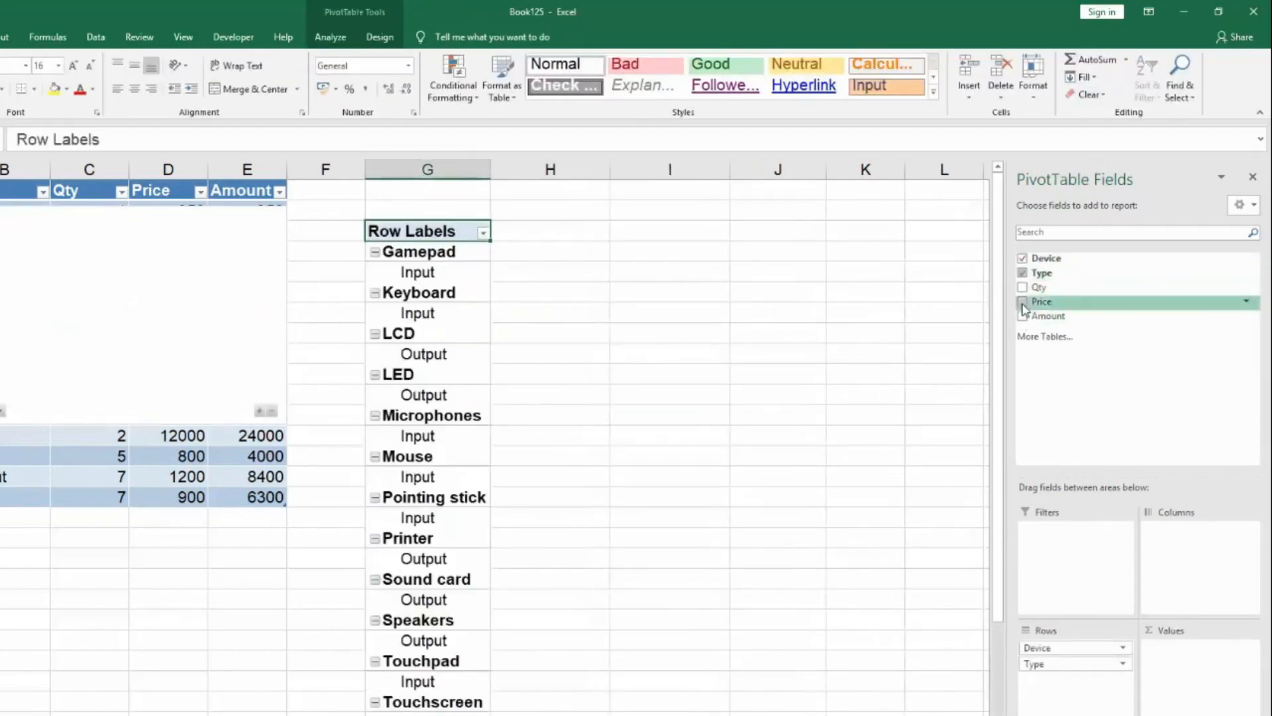
click(1023, 287)
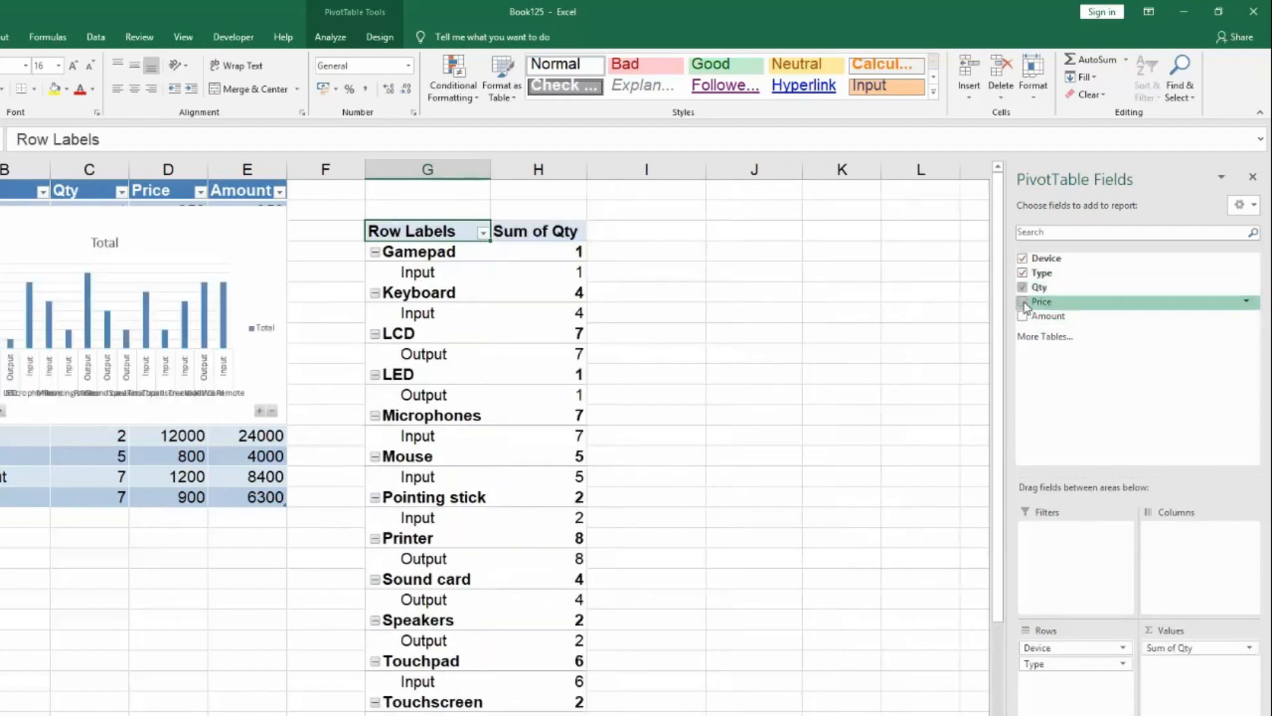
click(1024, 303)
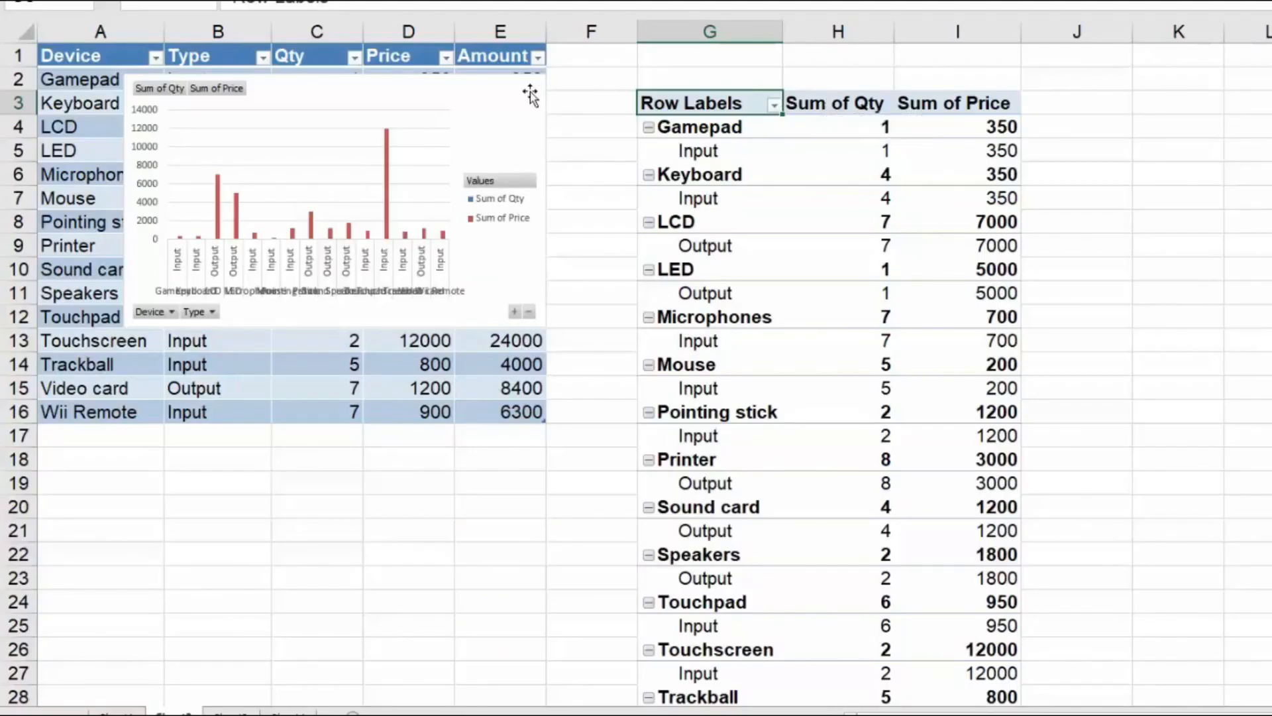
Apply the dark-background chart style with red columns to the PivotChart, then enlarge and align it with cell A1 to cover the source table.
click(531, 95)
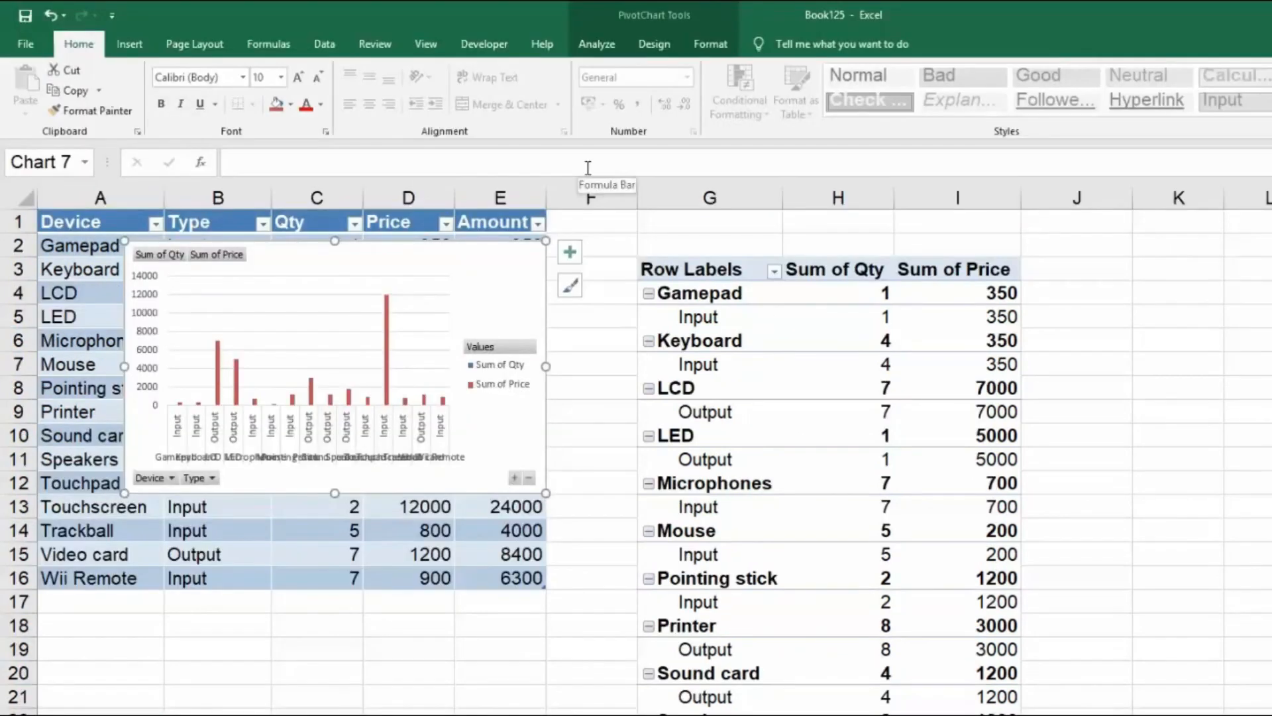
click(654, 45)
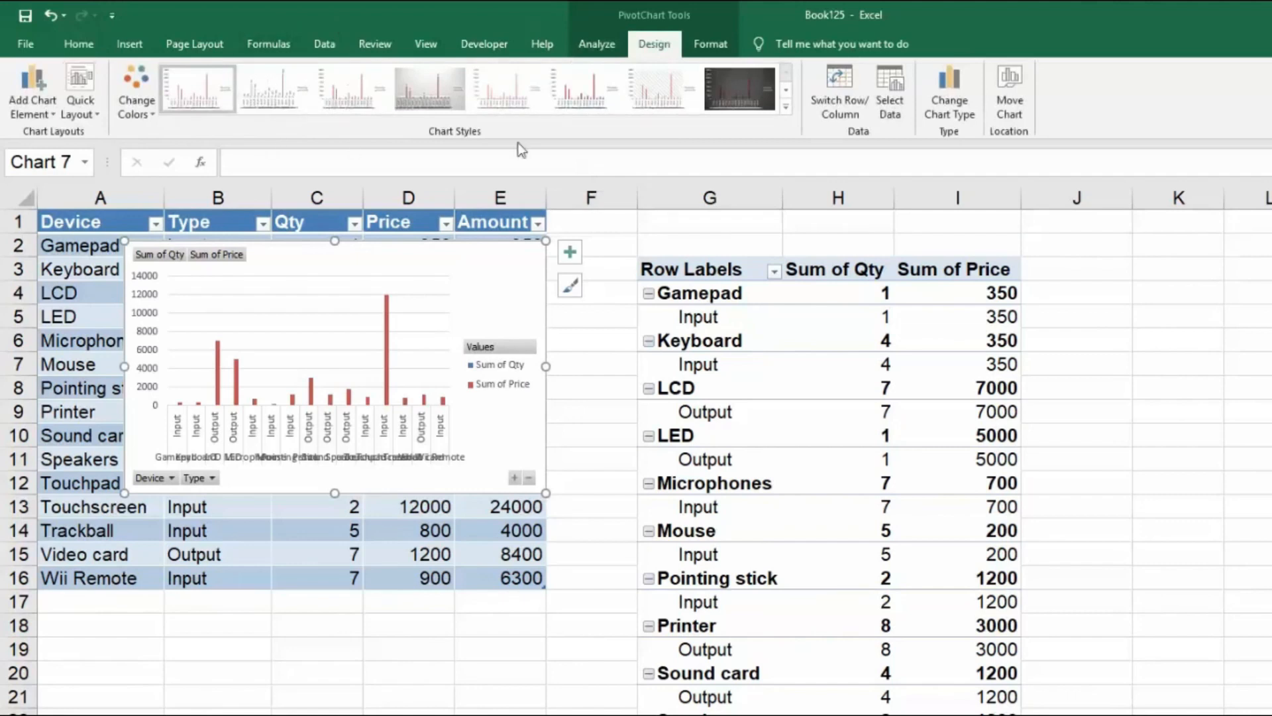
click(786, 107)
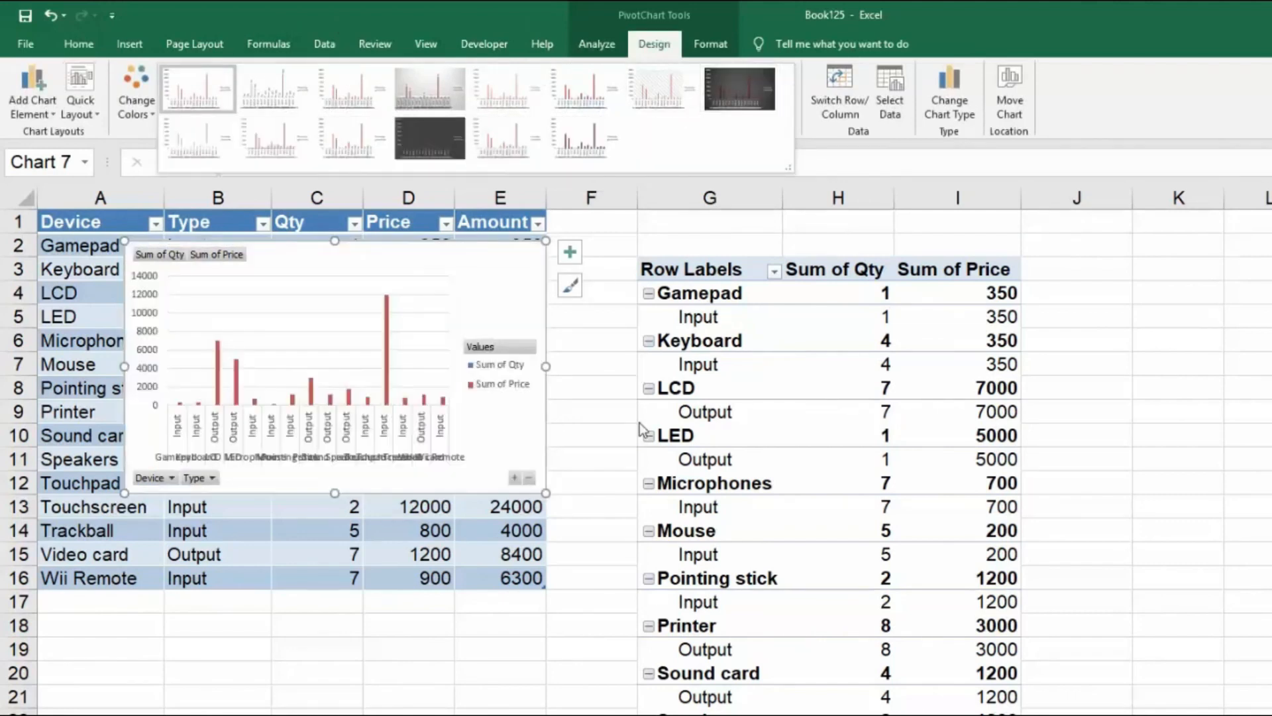
click(754, 79)
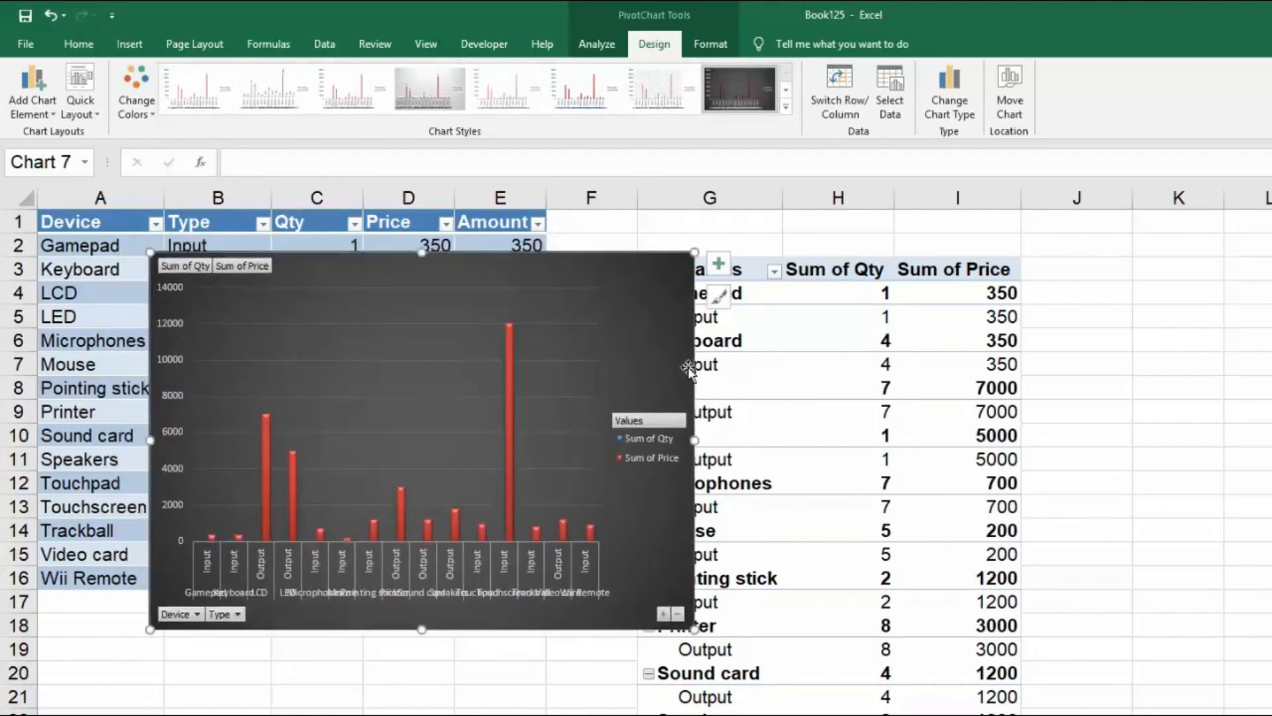
drag(660, 269, 544, 241)
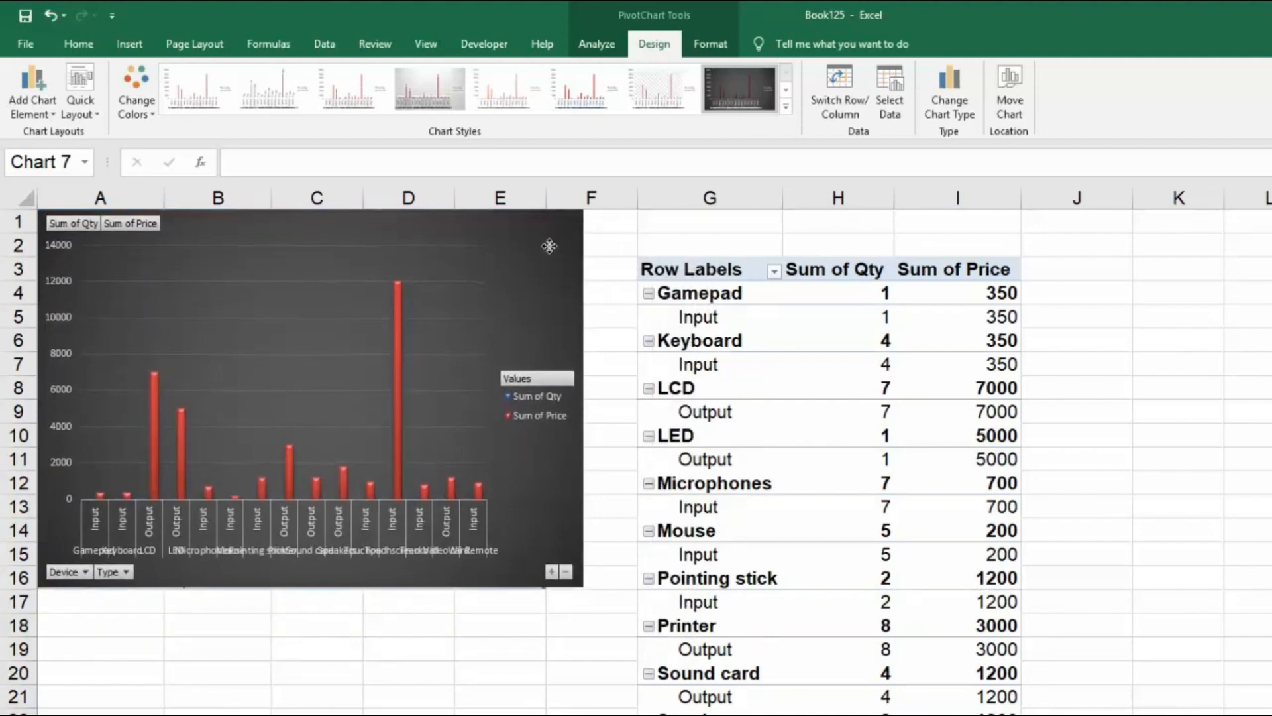
drag(583, 586, 583, 601)
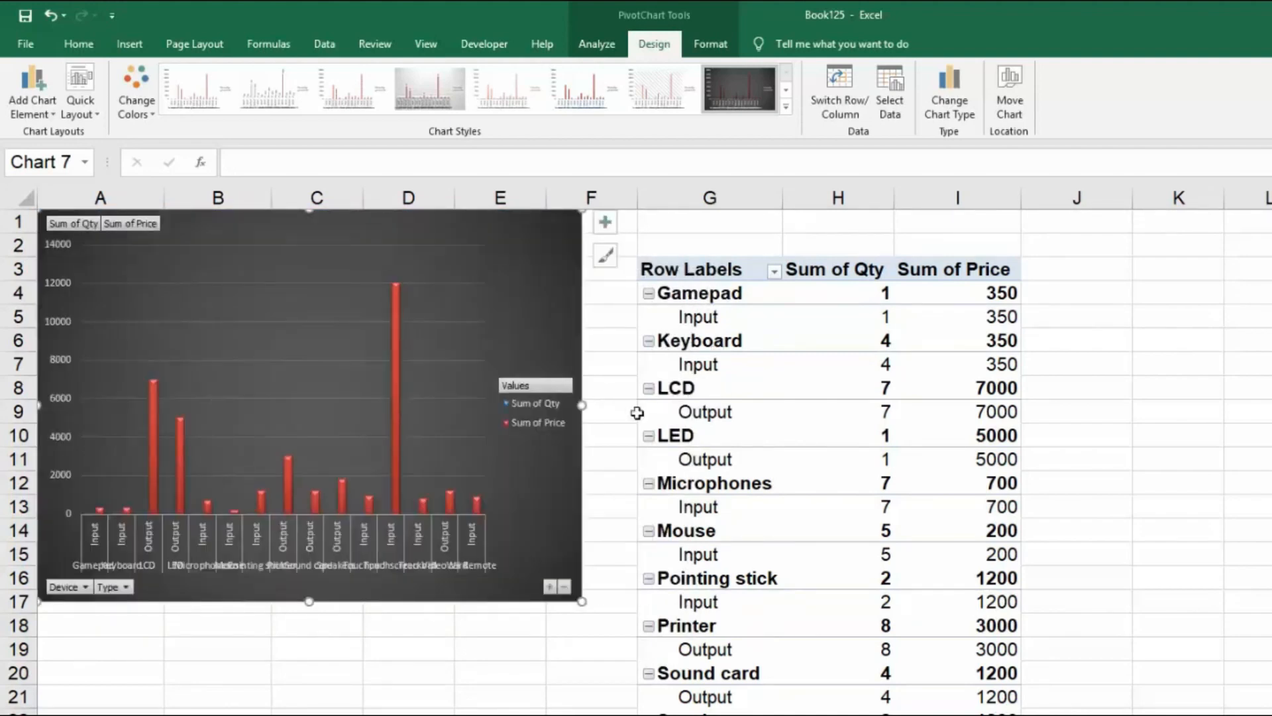
Insert Device and Type slicers for the PivotChart and stack them, Device above Type, beside the chart.
click(118, 50)
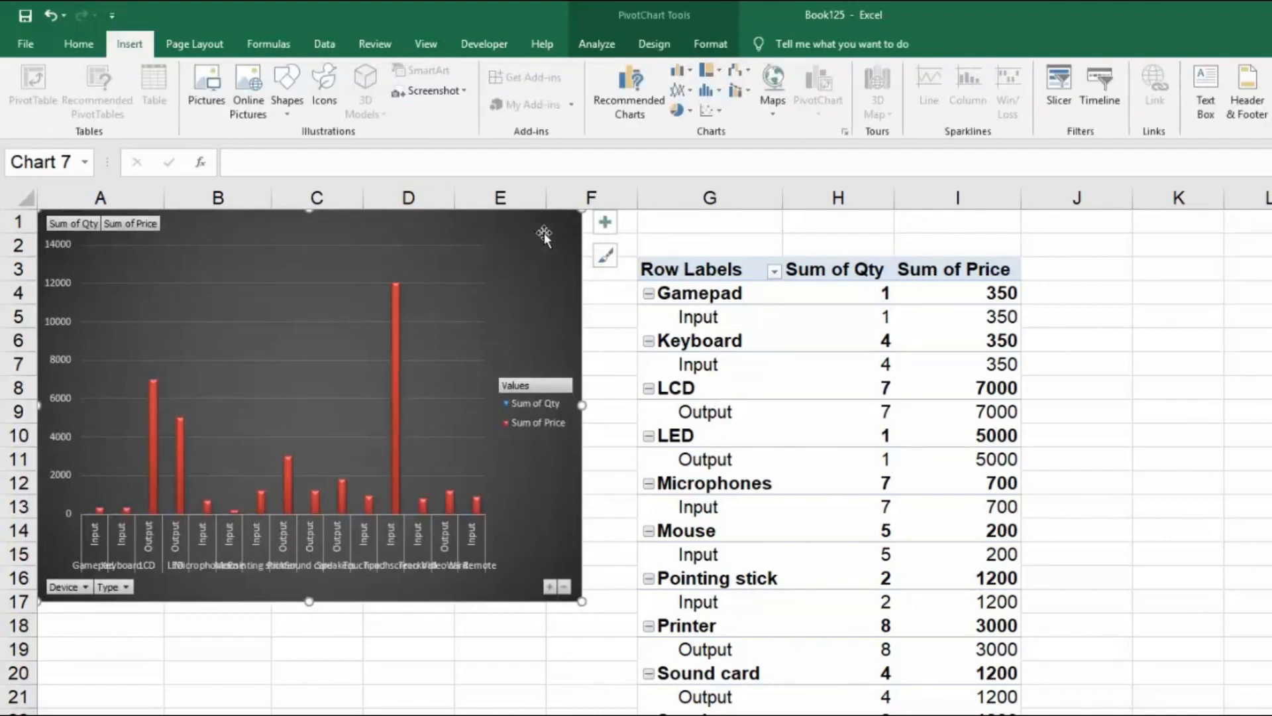
click(1061, 86)
click(800, 279)
click(801, 301)
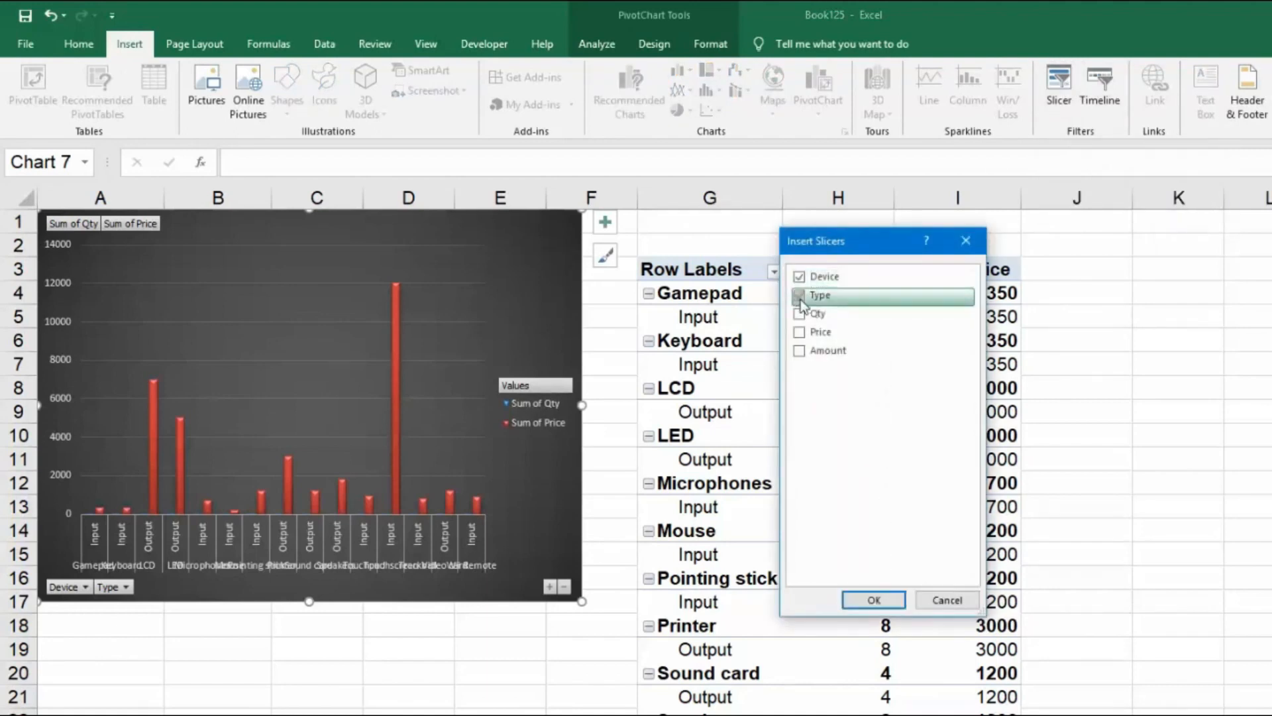
click(873, 600)
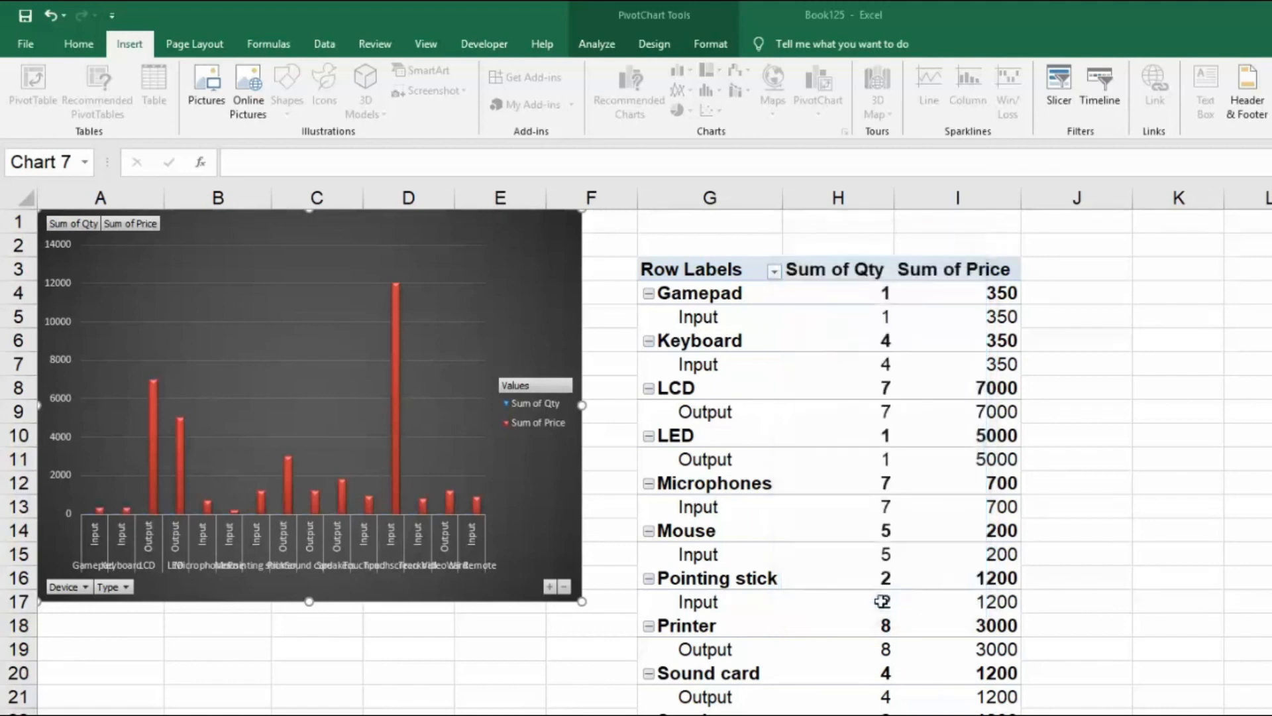
drag(702, 408, 683, 209)
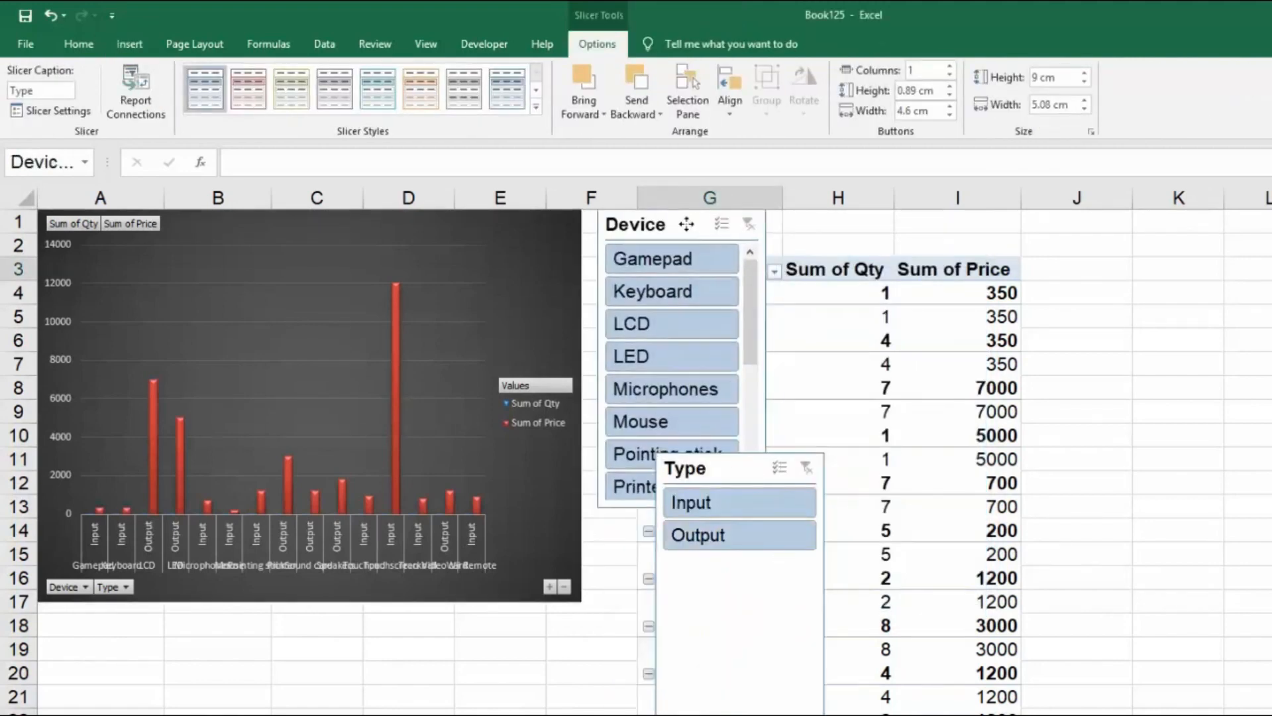
drag(742, 468, 688, 531)
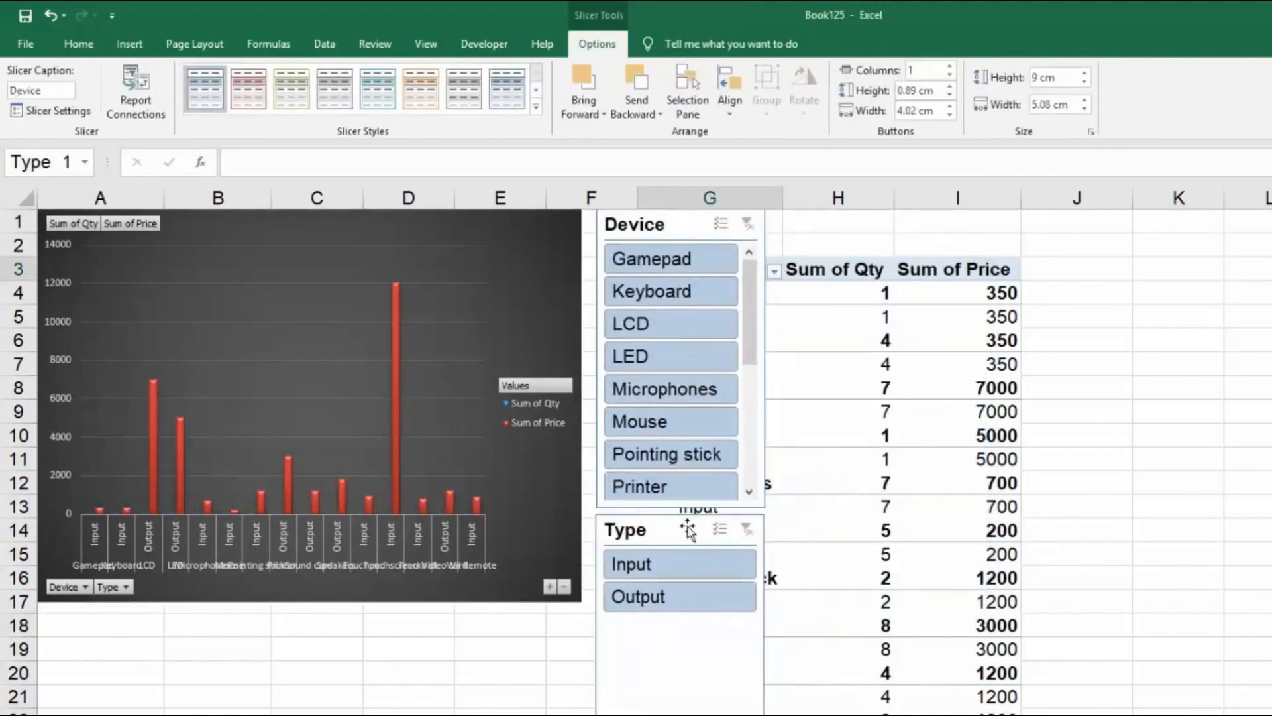
Filter the PivotChart by the Input type and by the Output type, and pick the LED, Printer and Speakers devices one after another.
click(648, 573)
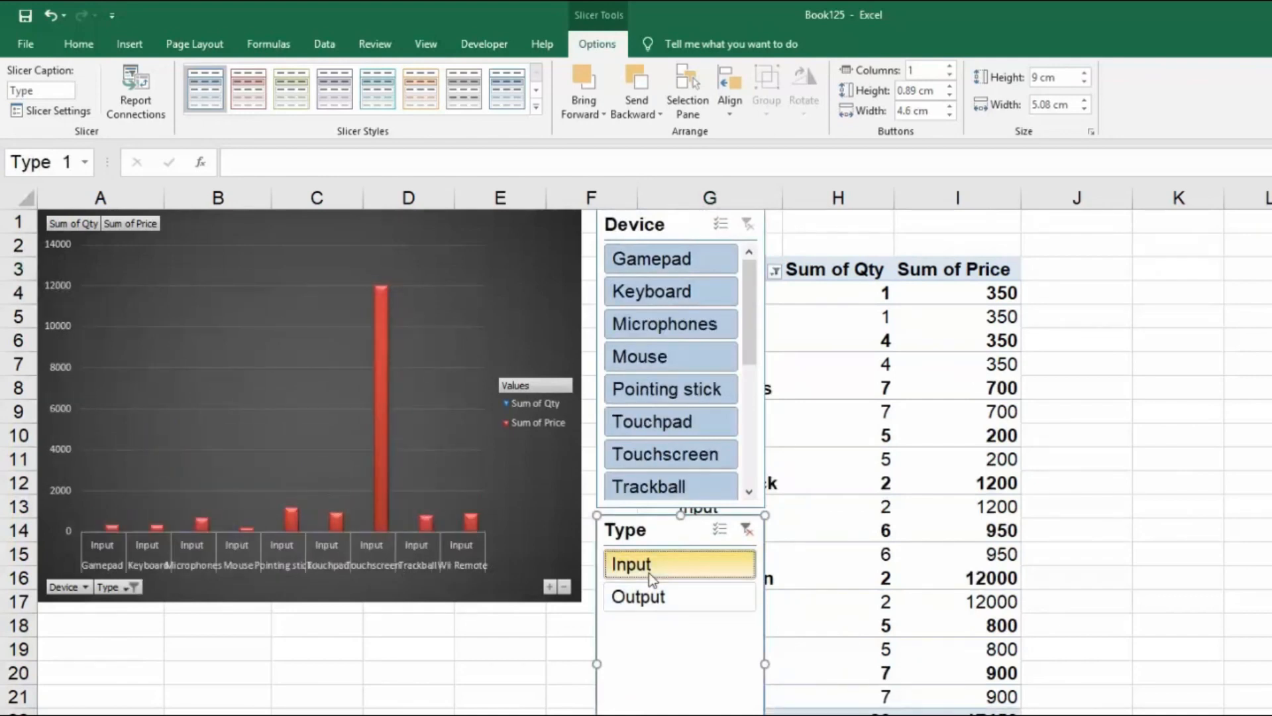
click(653, 597)
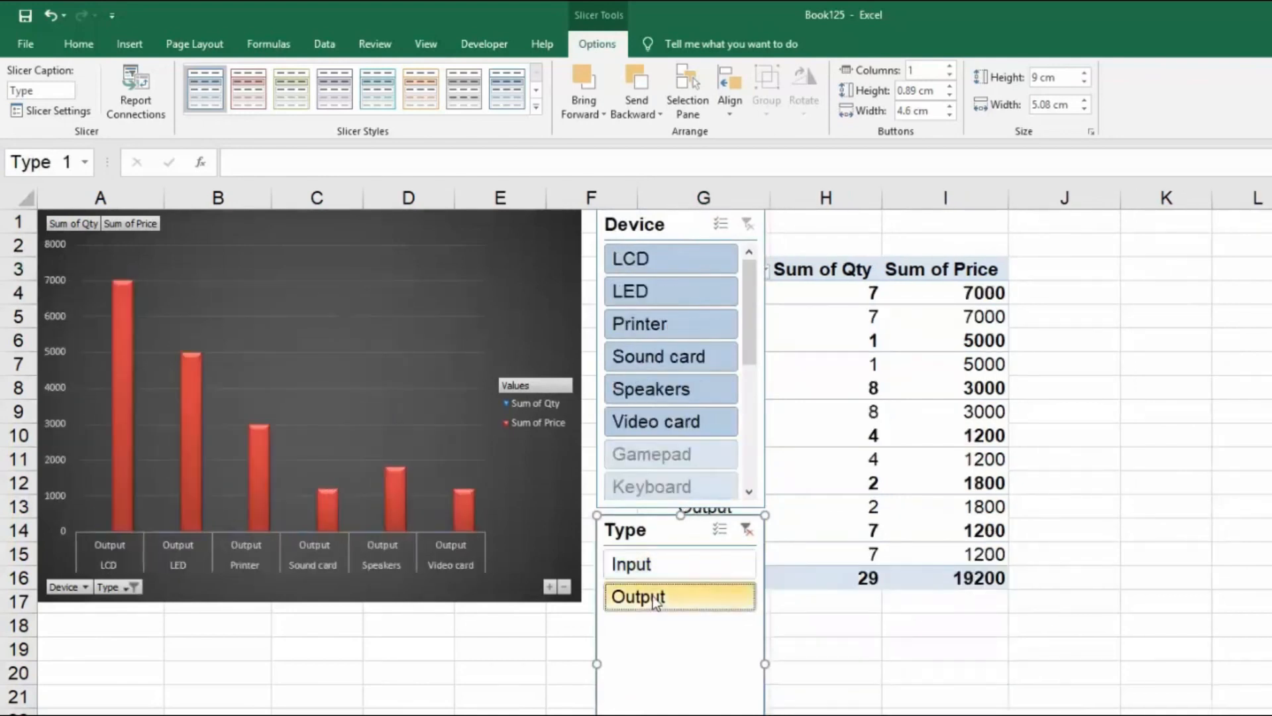
click(686, 291)
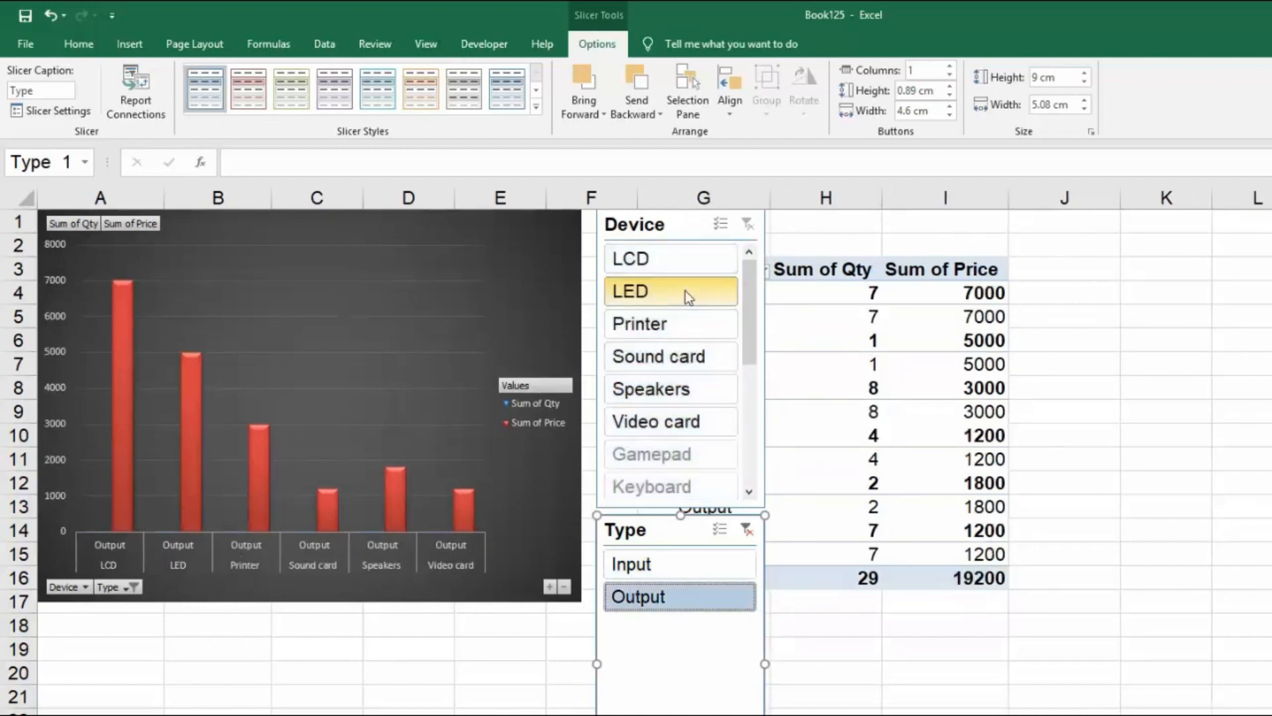
click(683, 325)
click(685, 389)
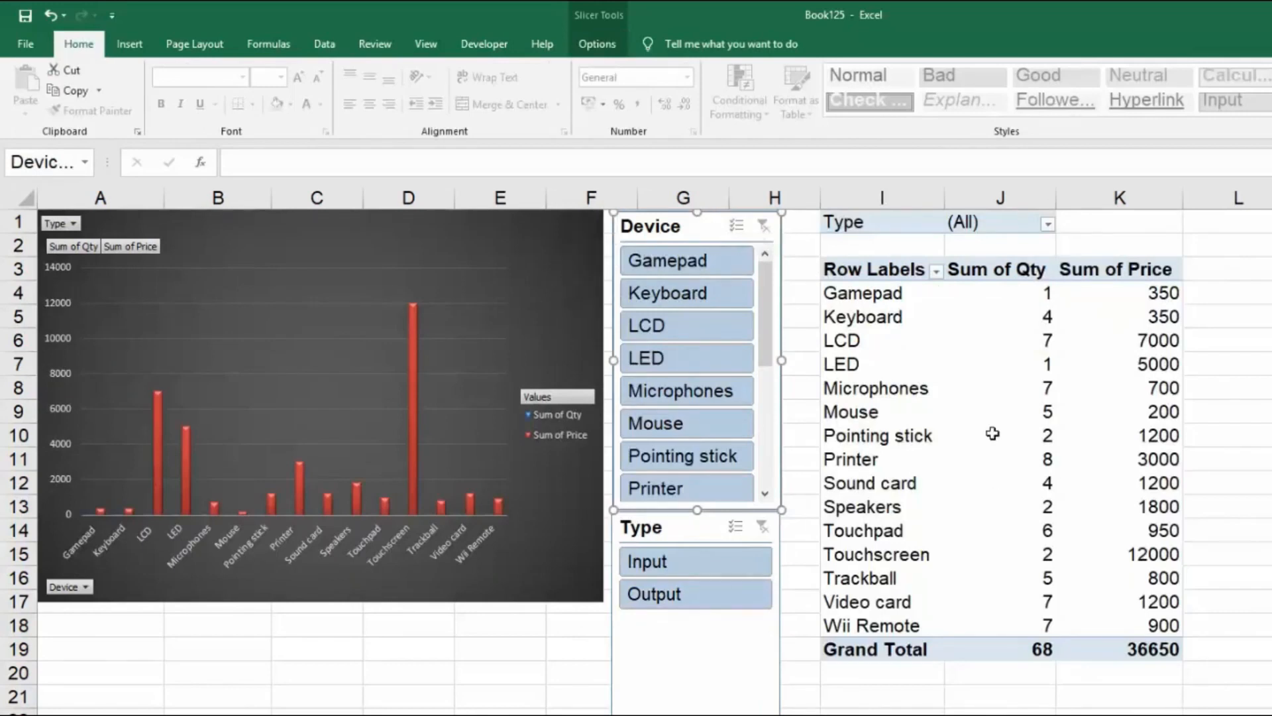
Apply quick Layout 10 to the PivotChart to add a chart title and data labels.
click(578, 267)
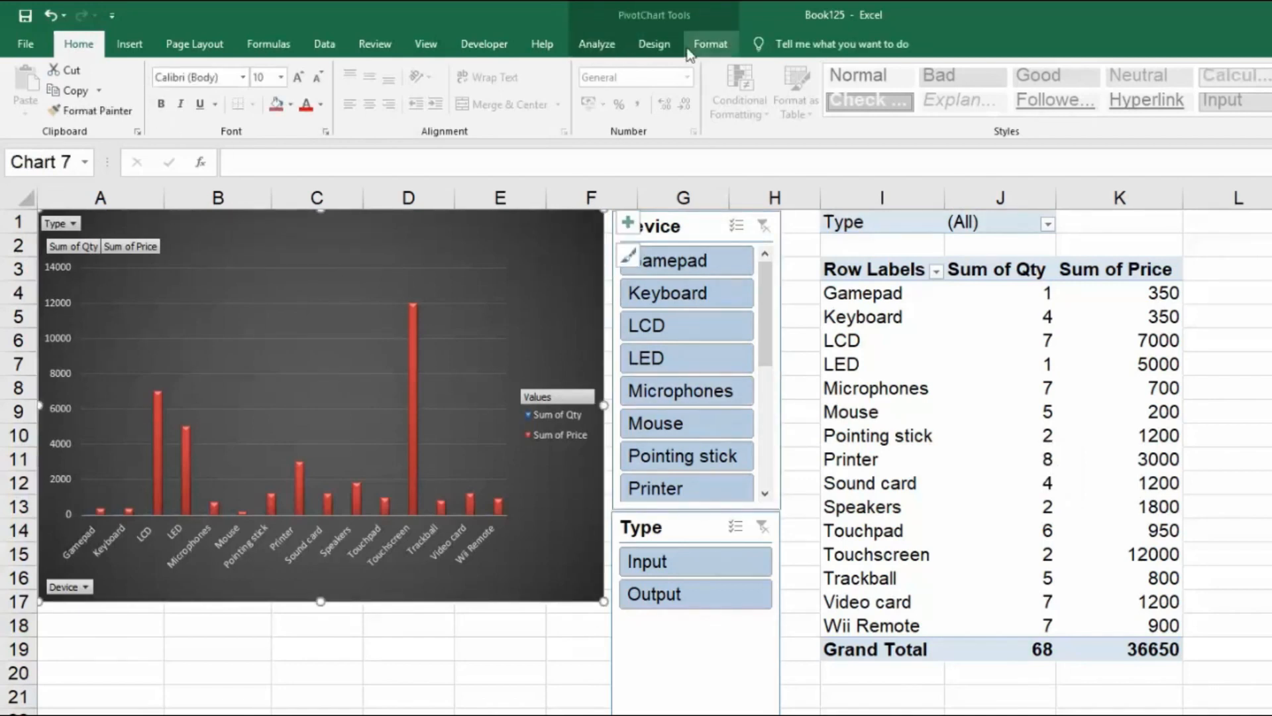
click(654, 44)
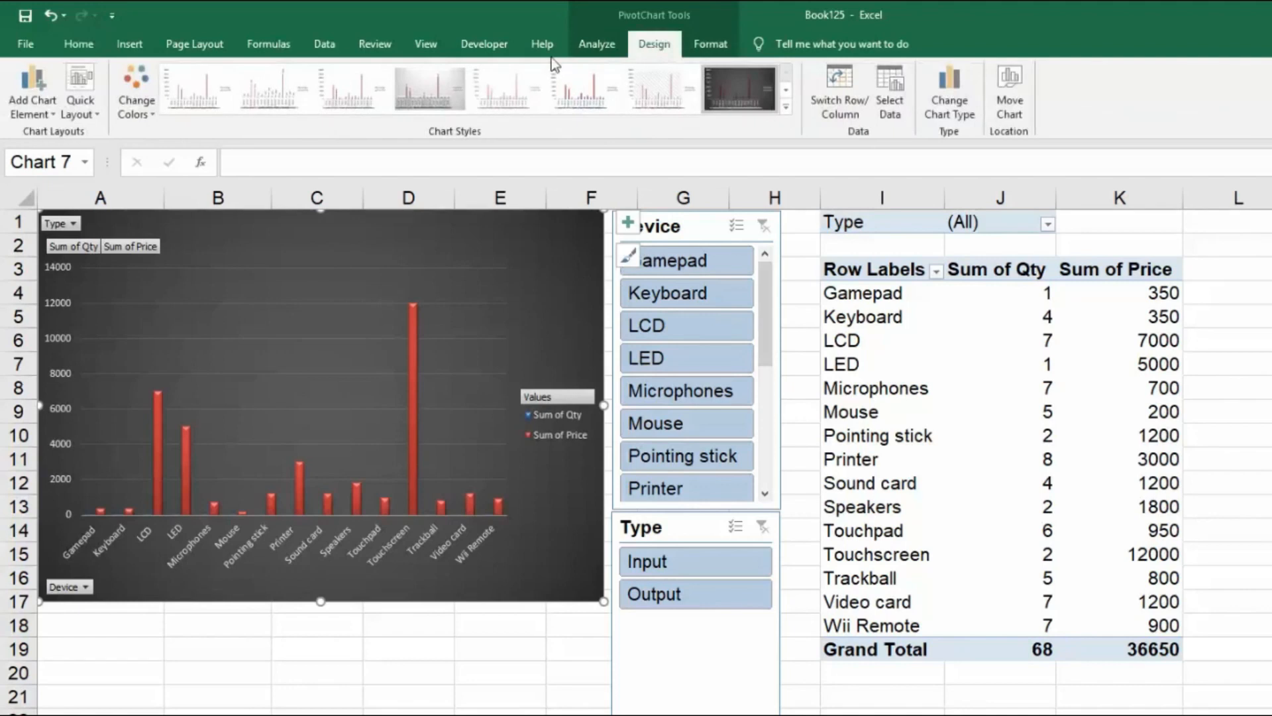
click(86, 114)
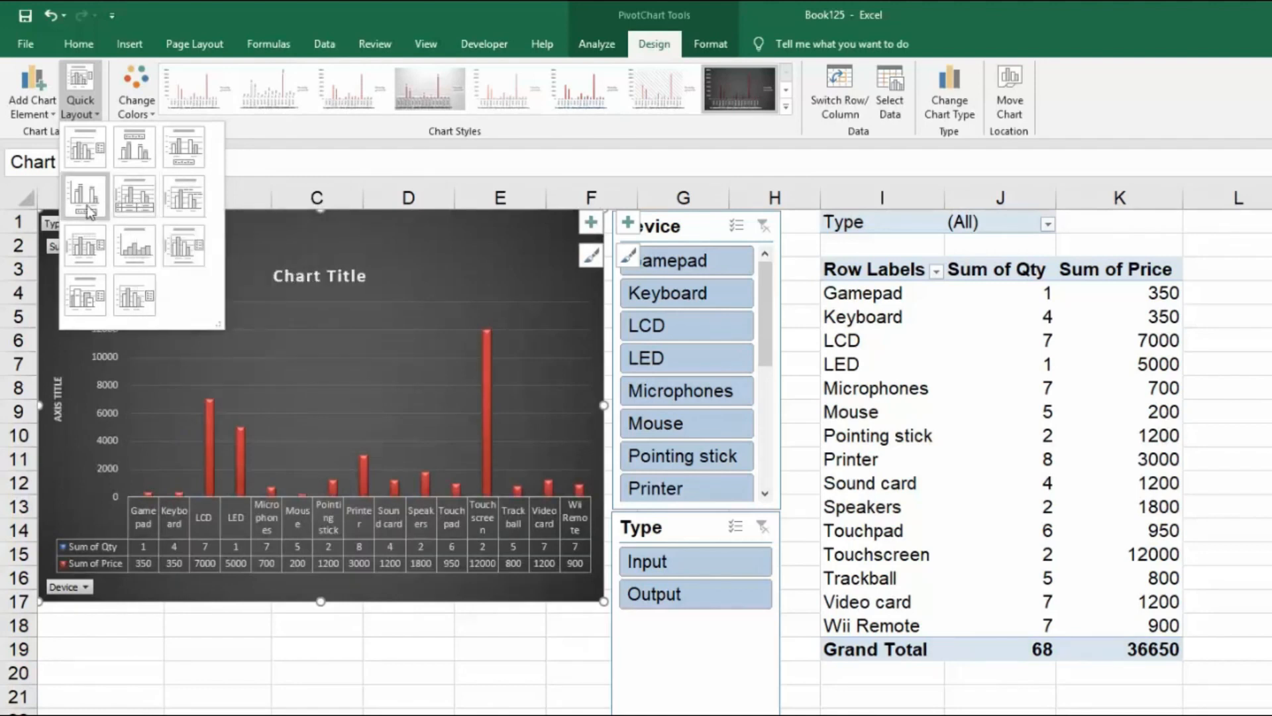
click(93, 306)
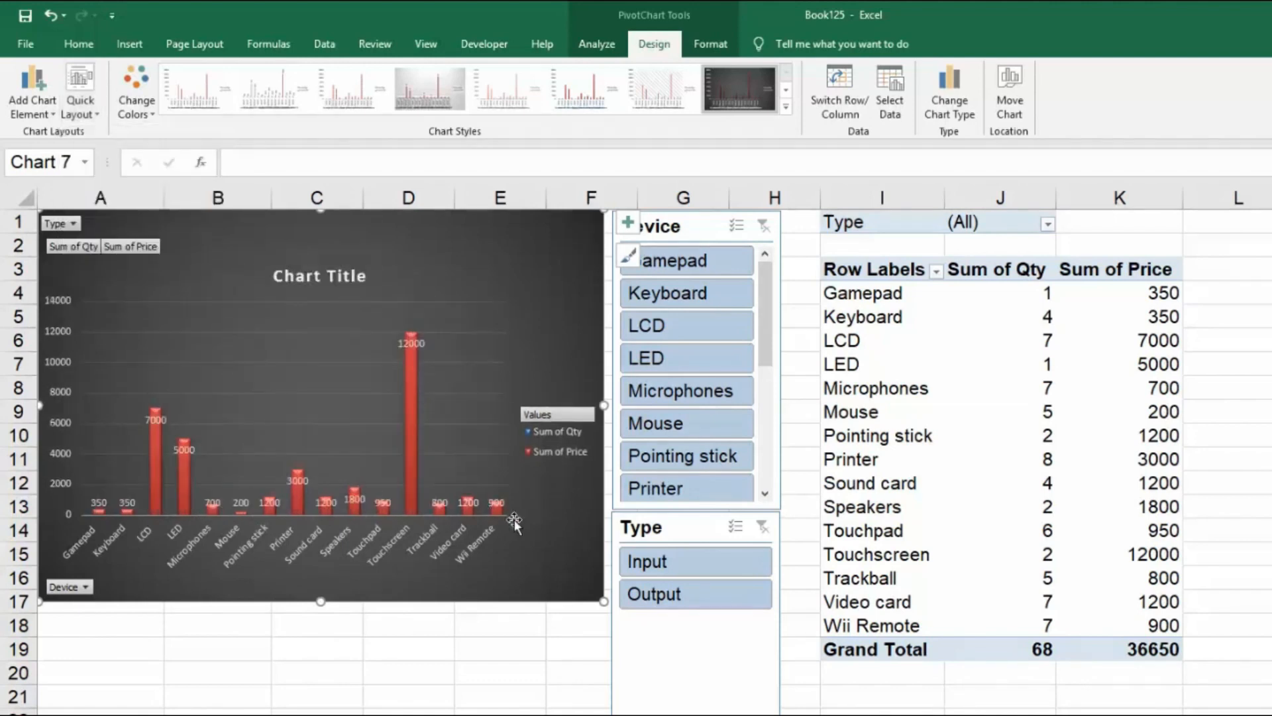
Filter the PivotChart to LCD and LED together, followed by Mouse alone and Printer alone.
click(703, 328)
ctrl+click(707, 363)
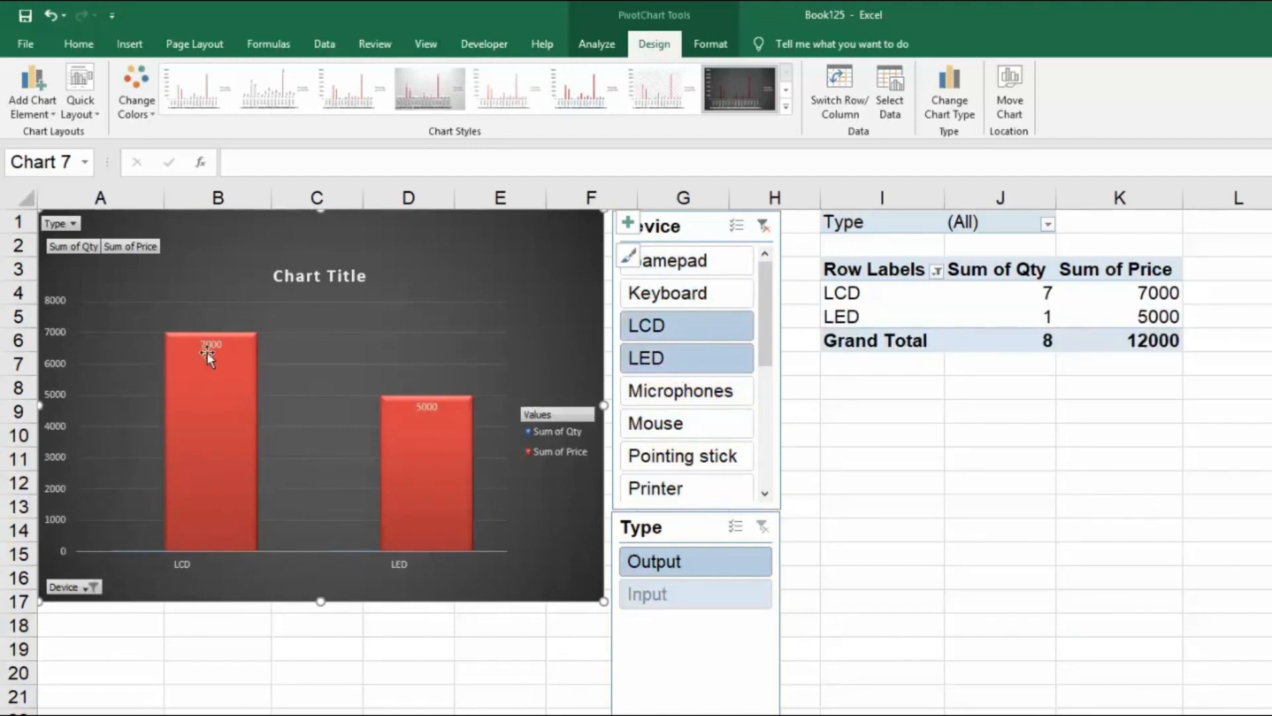
mouse_move(205, 355)
click(659, 428)
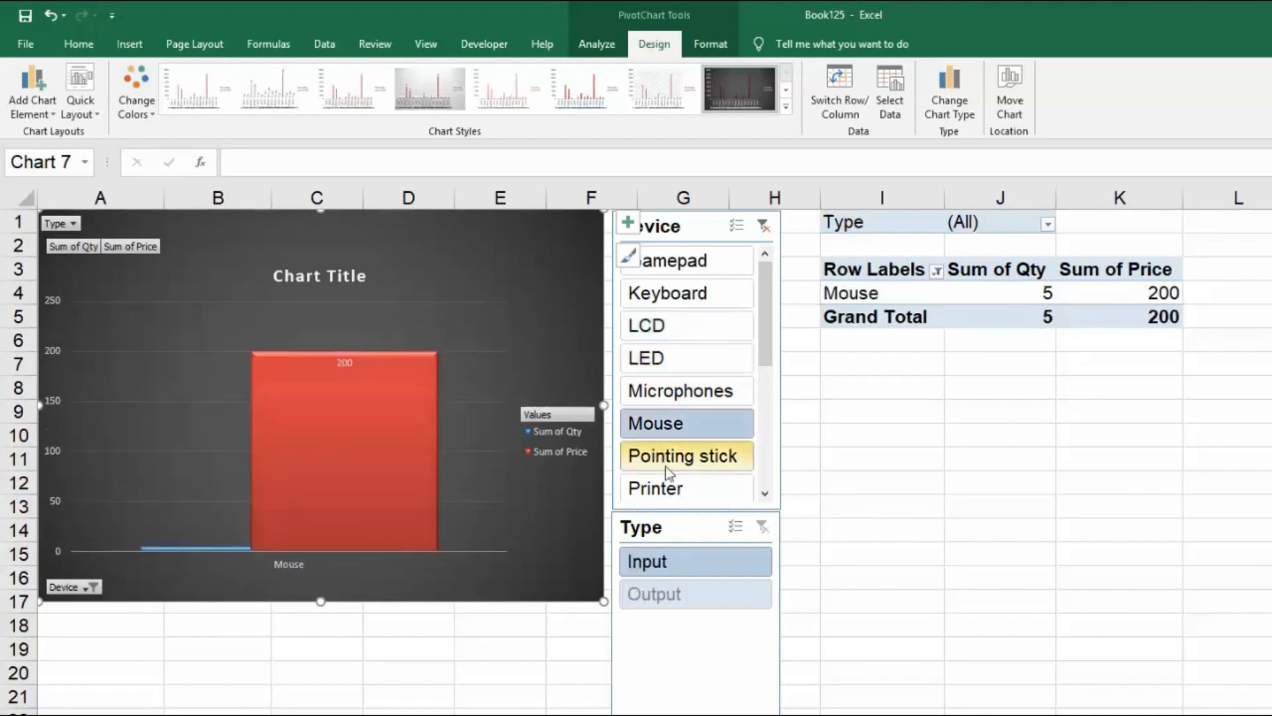
click(670, 480)
Filter the PivotChart to Keyboard, Mouse and Printer together, and narrow the selection to the Output type.
click(674, 296)
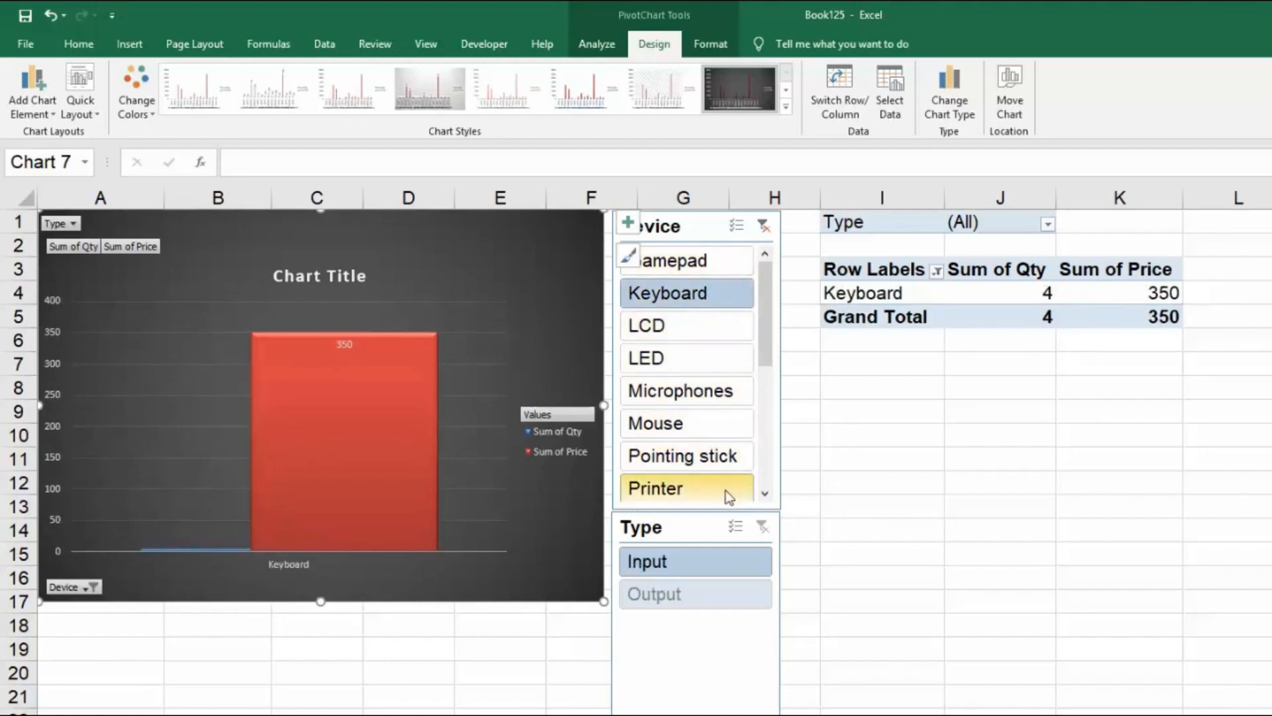
ctrl+click(685, 424)
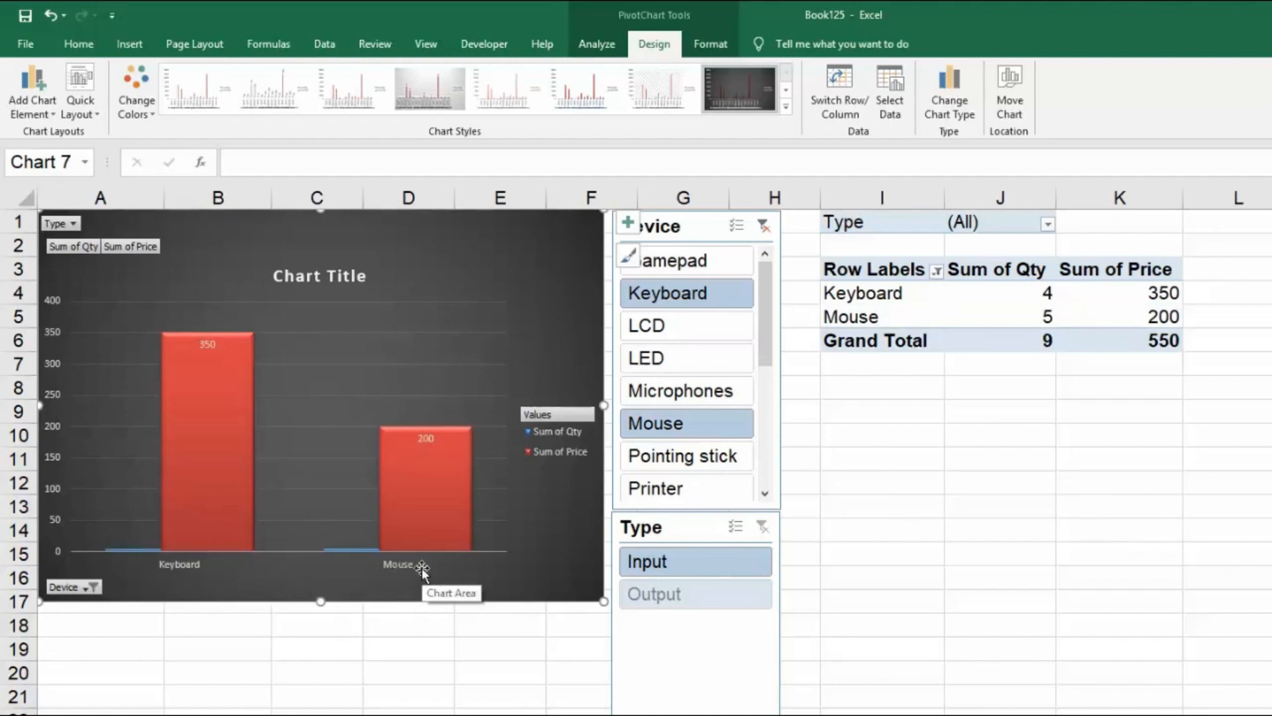
ctrl+click(697, 490)
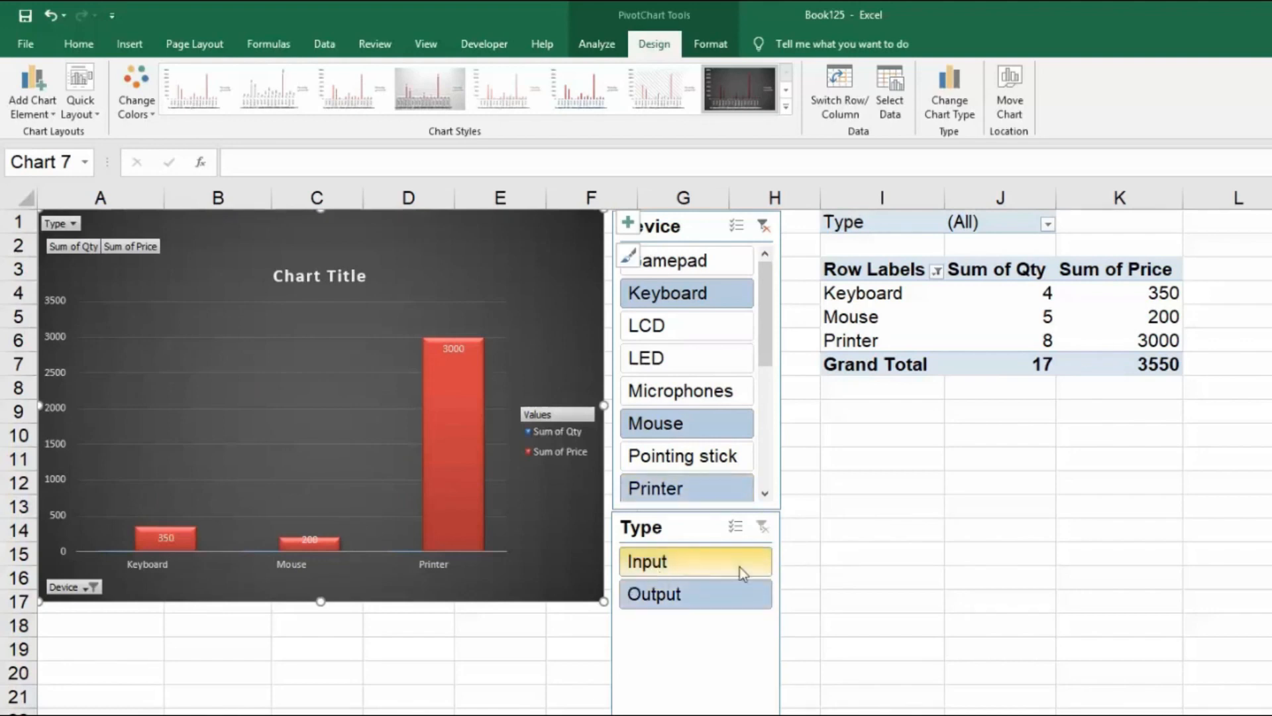
click(672, 608)
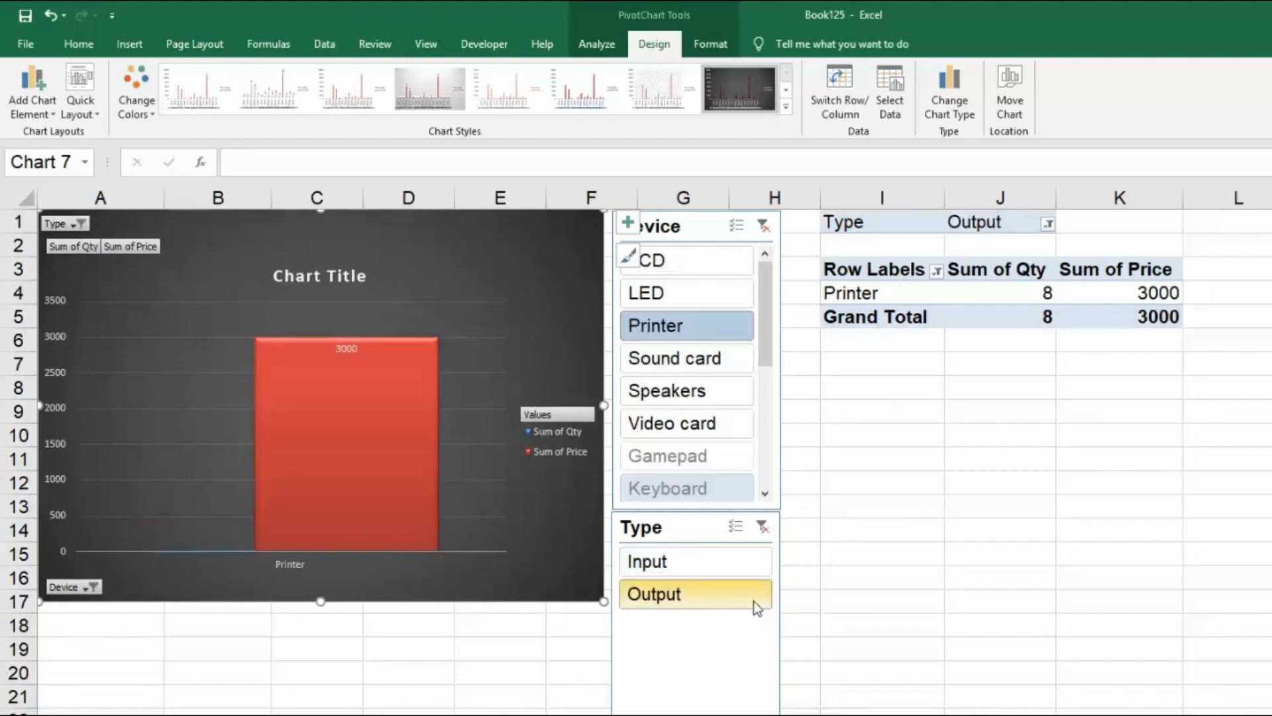
Clear the Device and Type slicer filters, and filter the chart by the Output type followed by the Input type.
click(764, 227)
click(763, 526)
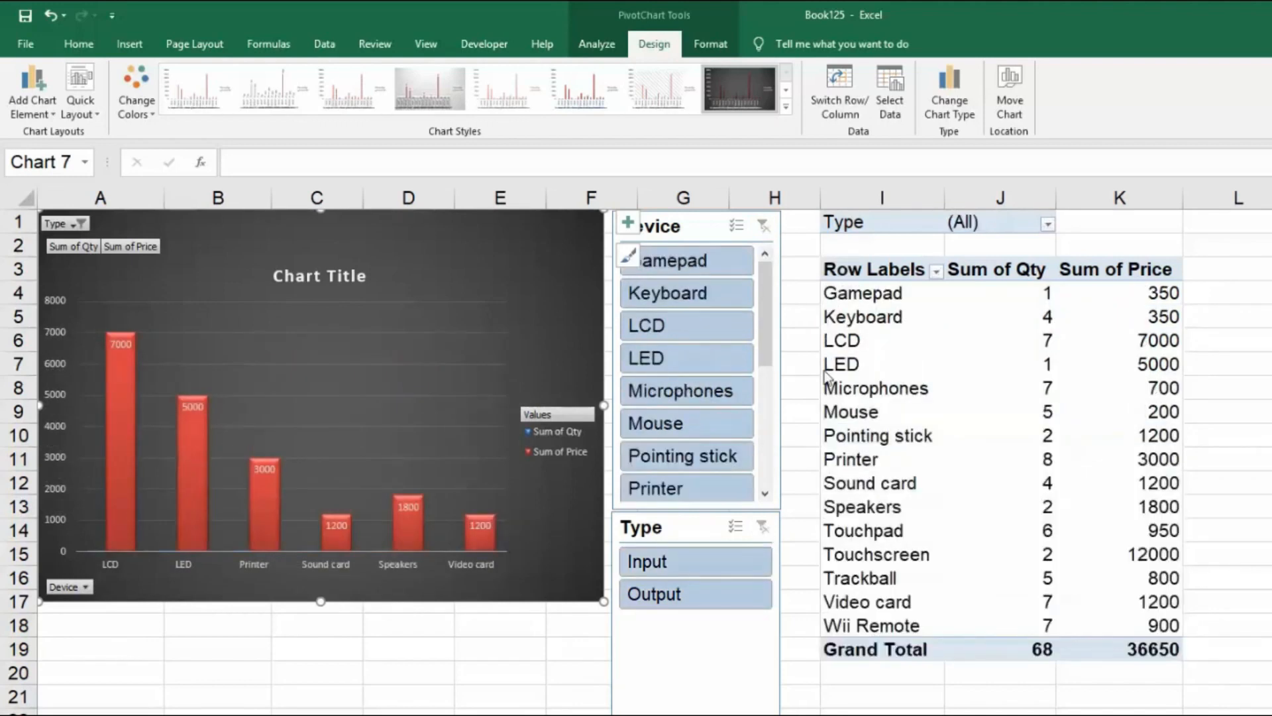
click(696, 595)
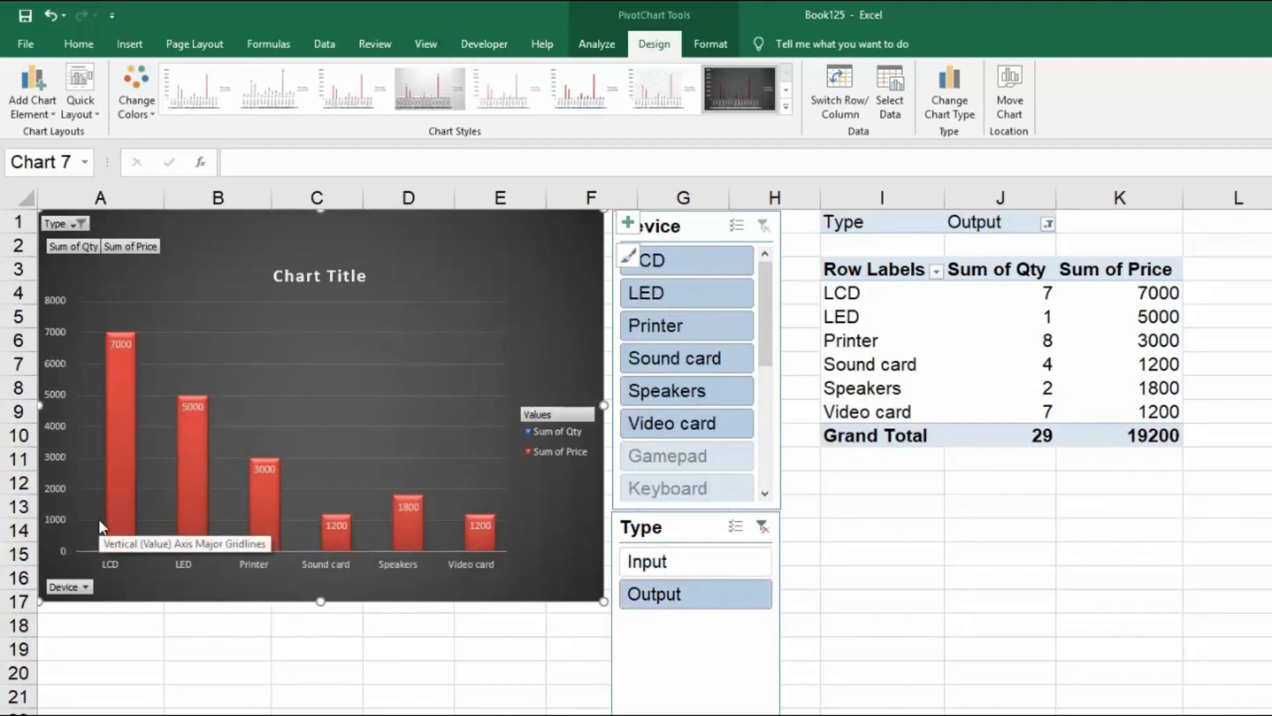
click(693, 562)
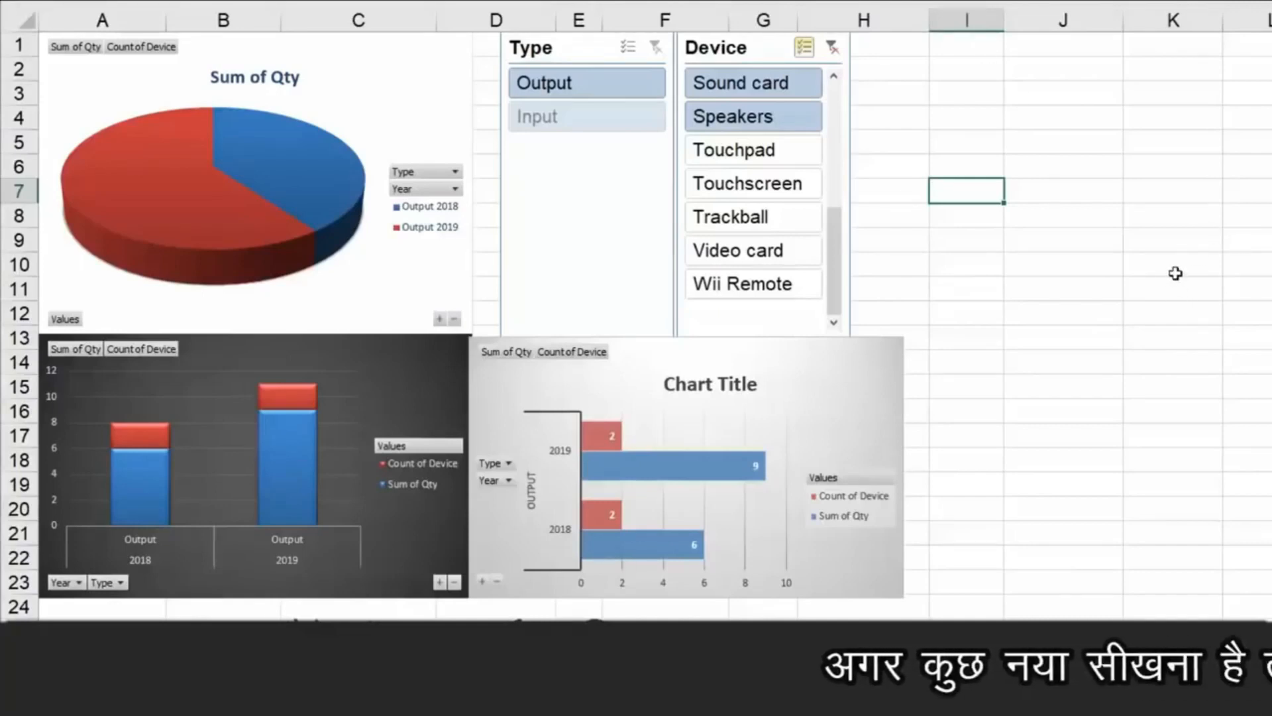
Examine how the three-chart dashboard responds to different single Output devices, including LCD, LED, Sound card, Speakers and Printer, in the Device slicer.
click(641, 196)
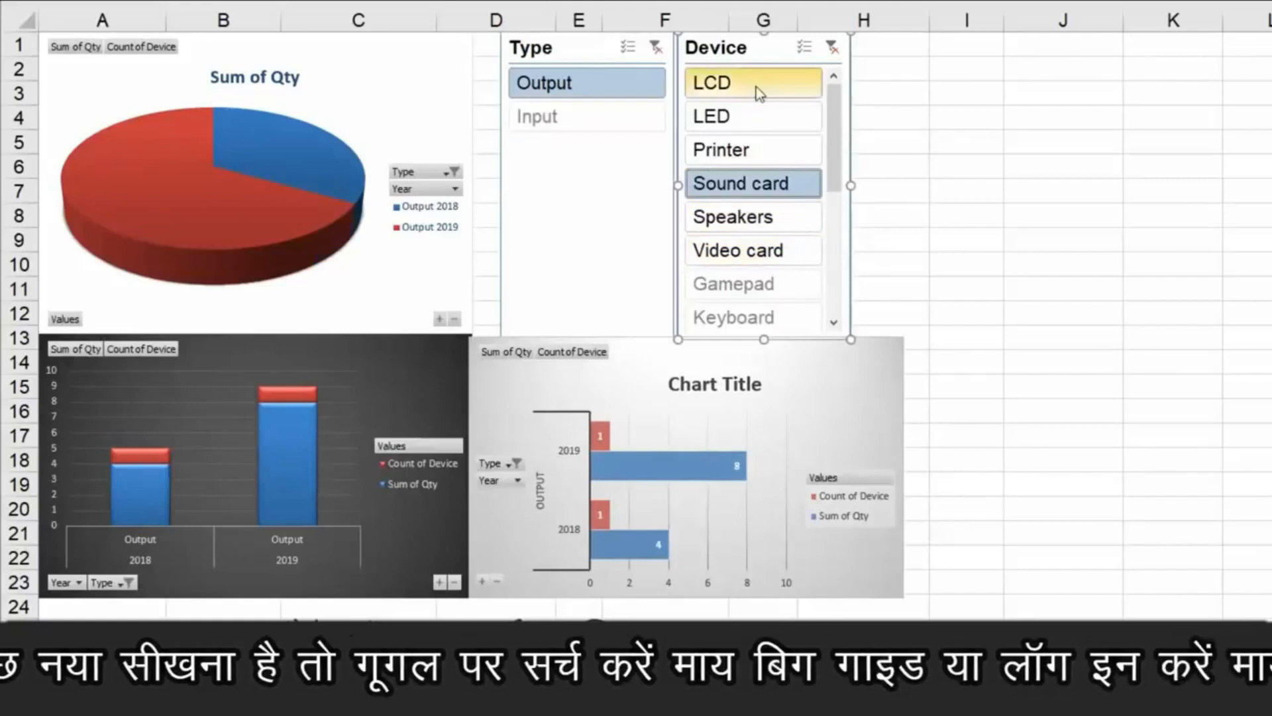
click(760, 93)
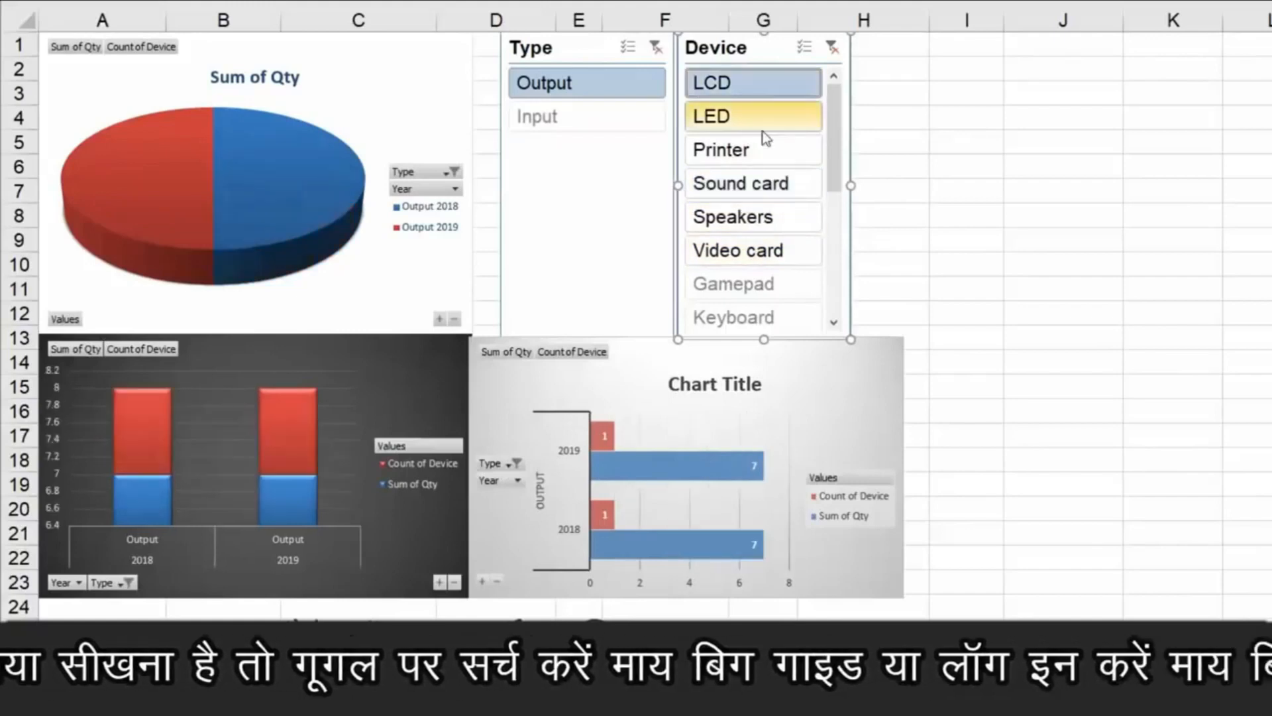
click(762, 129)
click(762, 199)
click(761, 87)
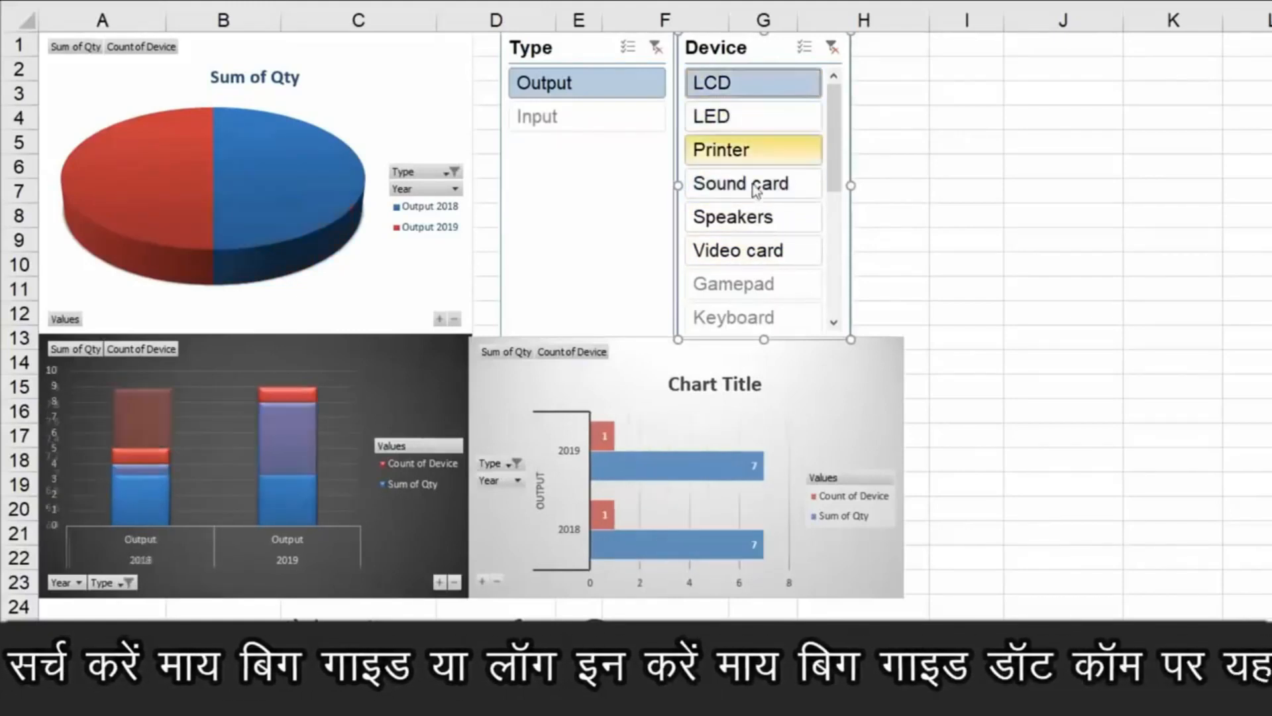
click(761, 229)
click(755, 148)
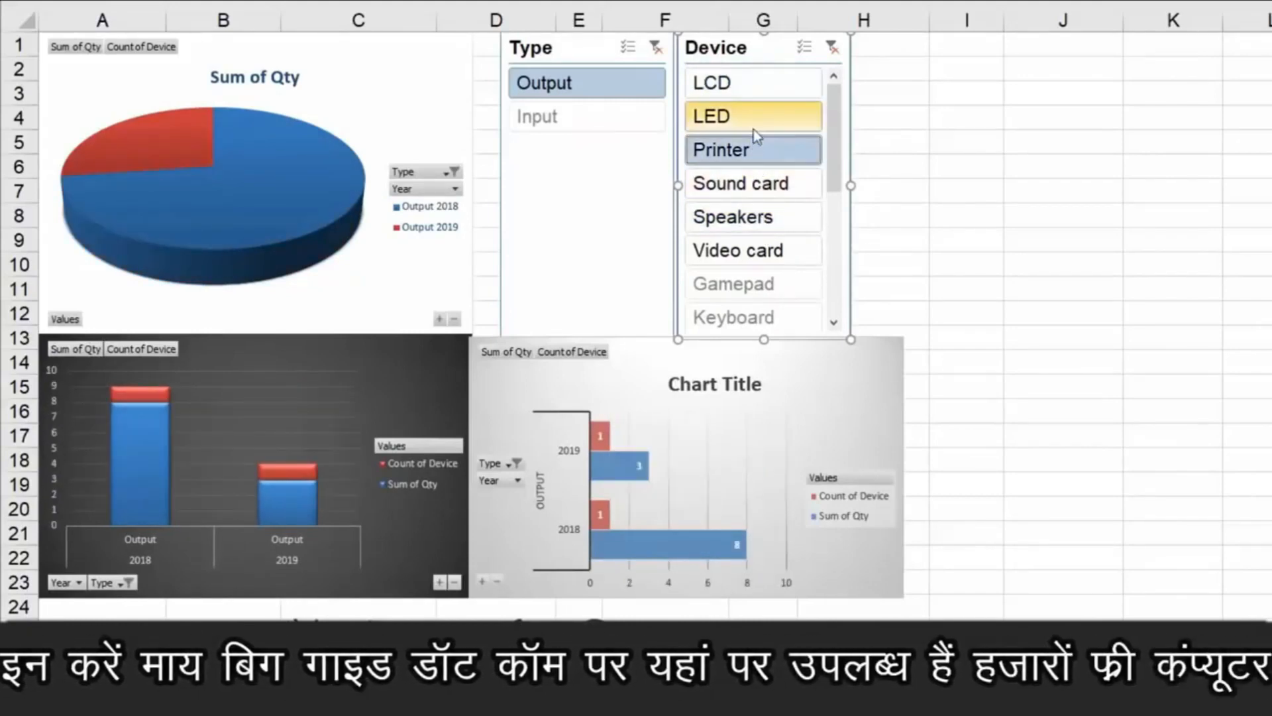
click(749, 86)
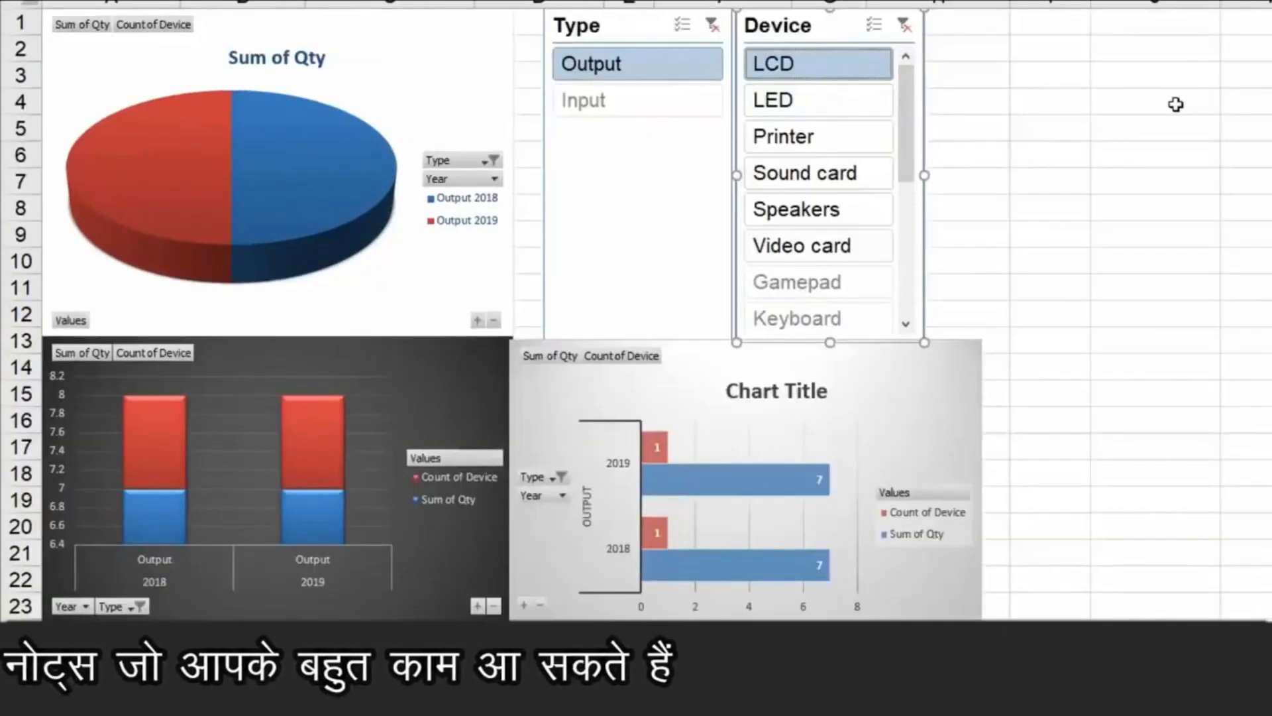
ctrl+click(866, 110)
ctrl+click(841, 144)
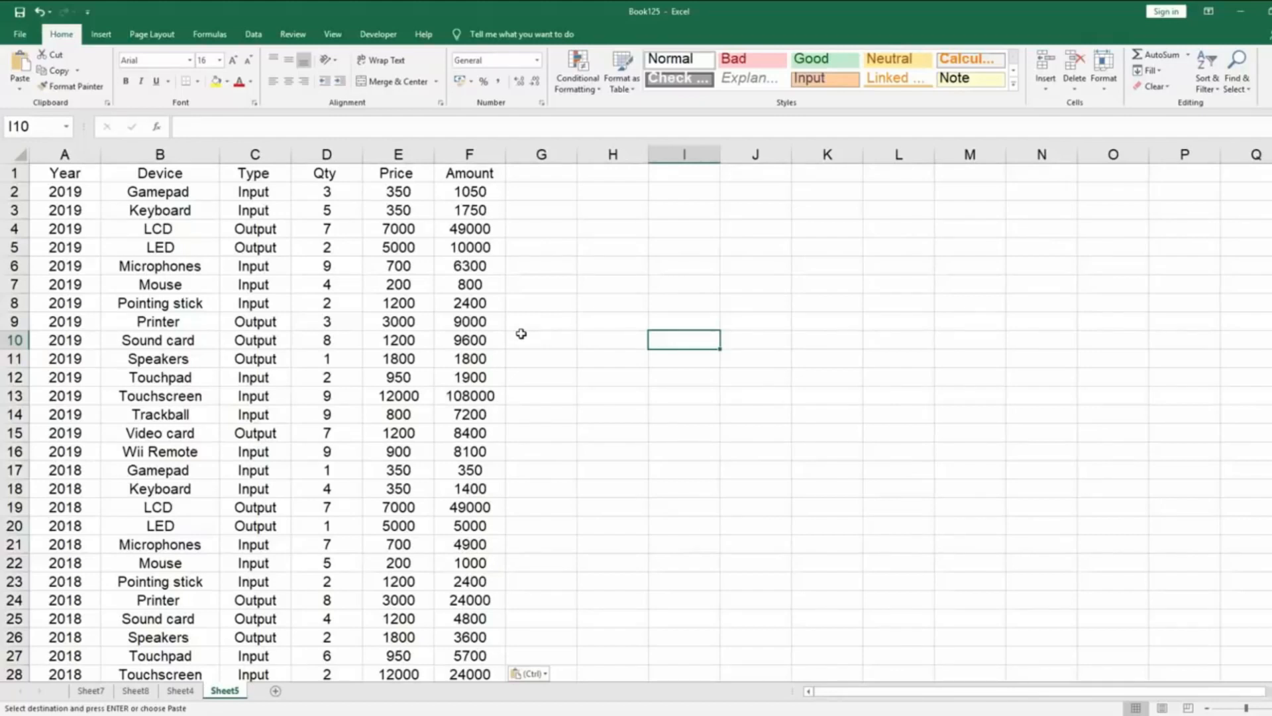
Create a PivotTable on a new worksheet from the sales data in A1:F31 of Sheet5.
key(Up)
key(Left)
drag(55, 174, 470, 640)
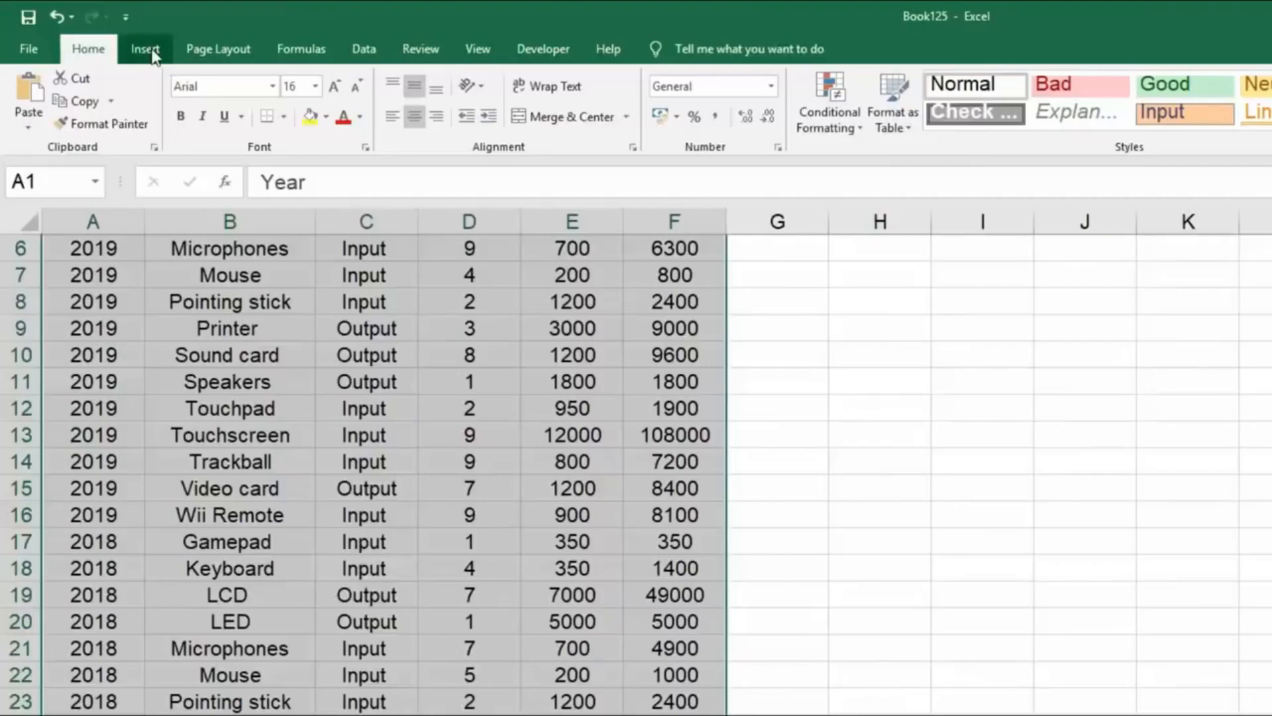
click(146, 49)
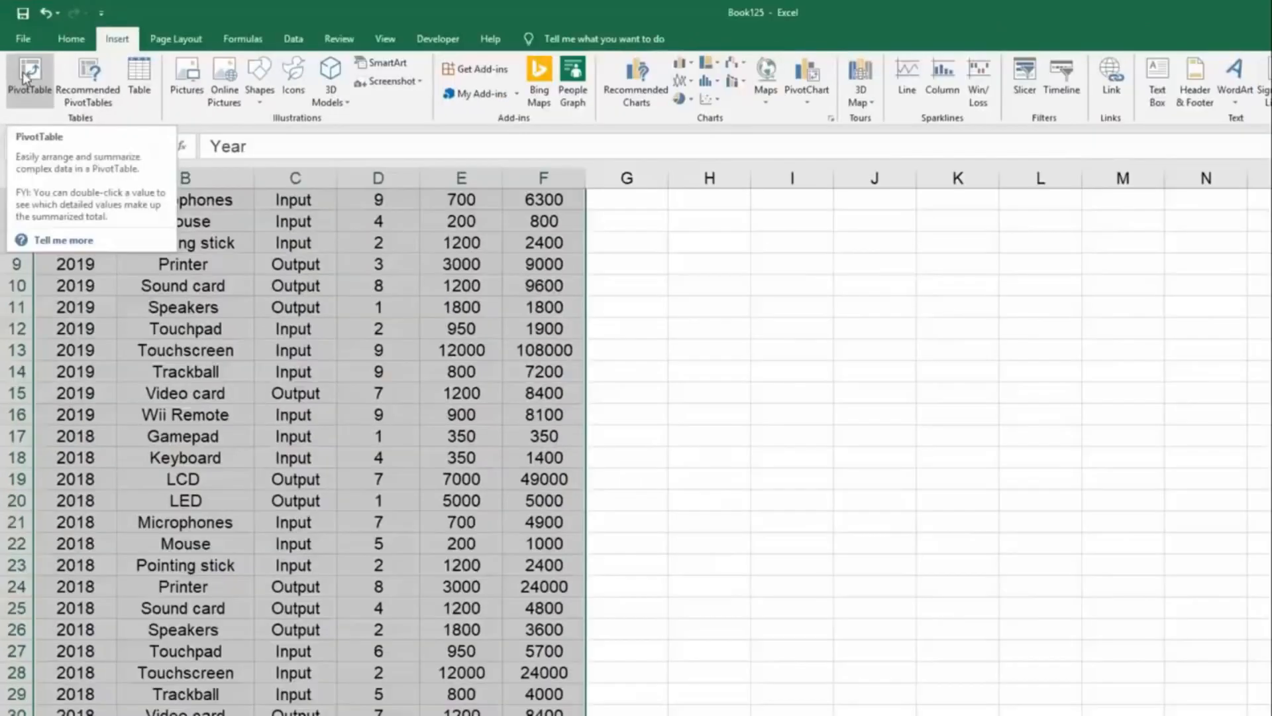
click(28, 90)
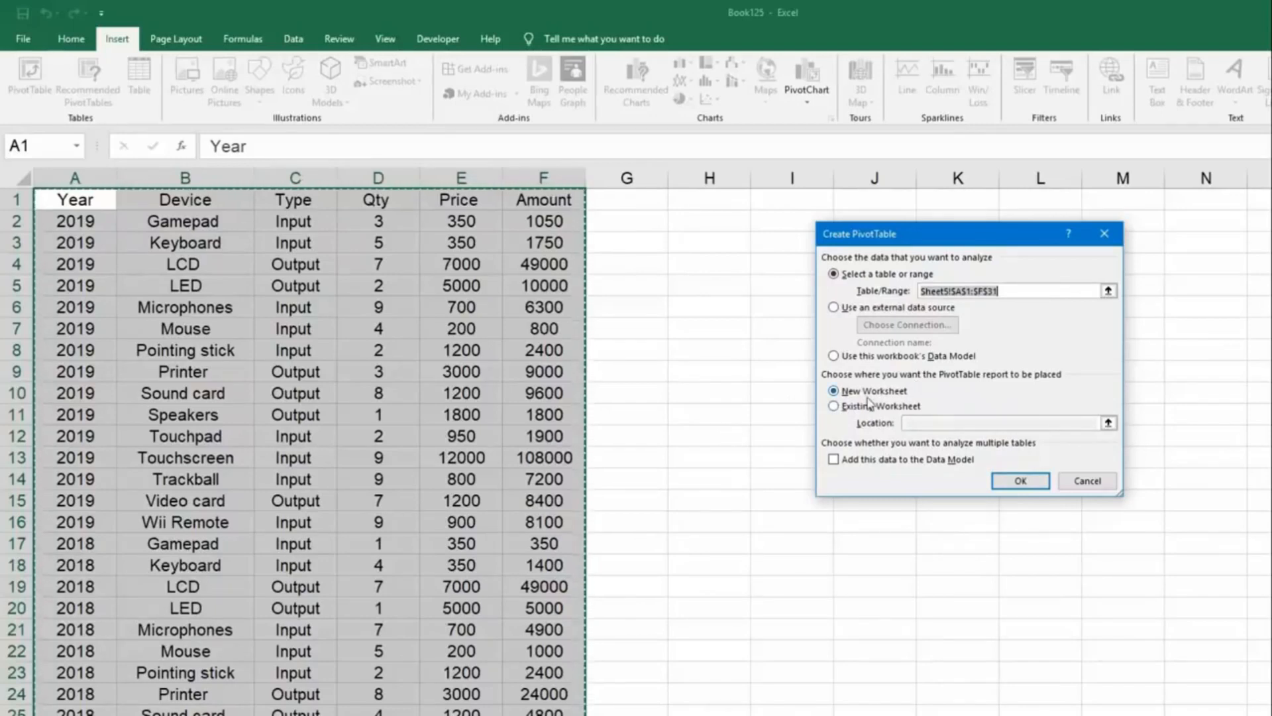
click(1035, 489)
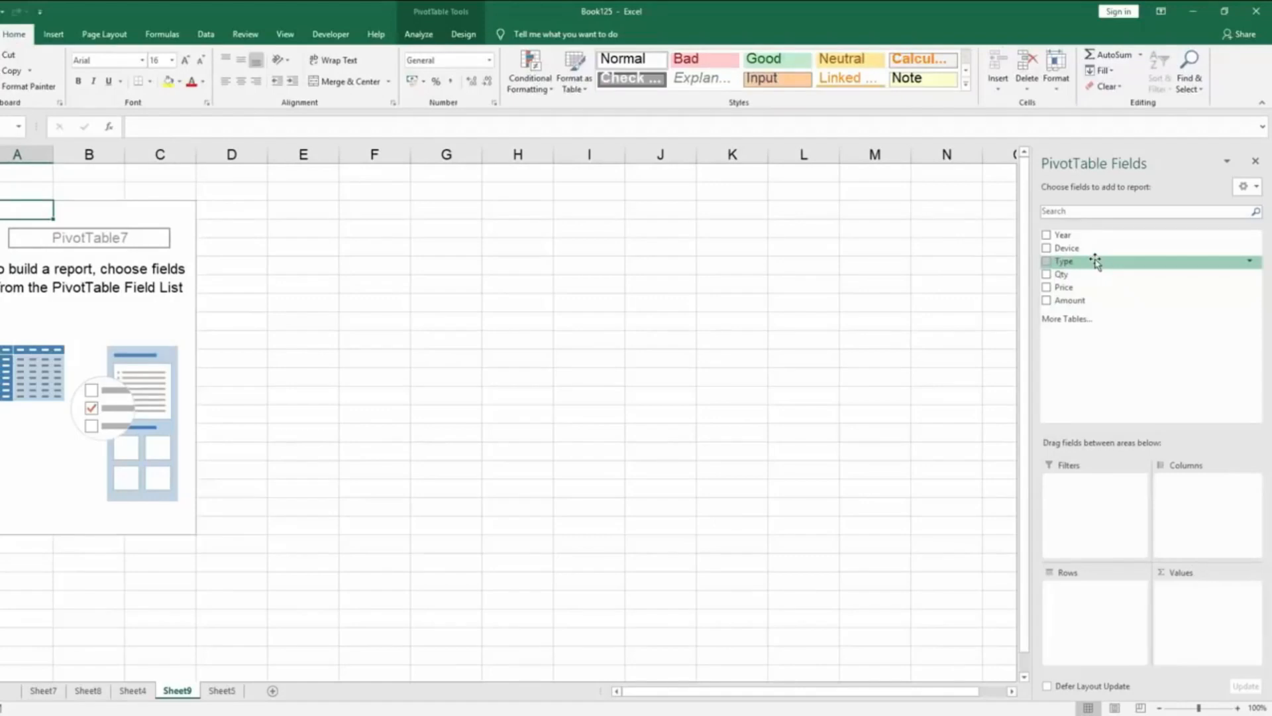
Place the Type and Year fields in Rows and the Device and Qty fields in Values of the PivotTable.
drag(1096, 263, 1101, 594)
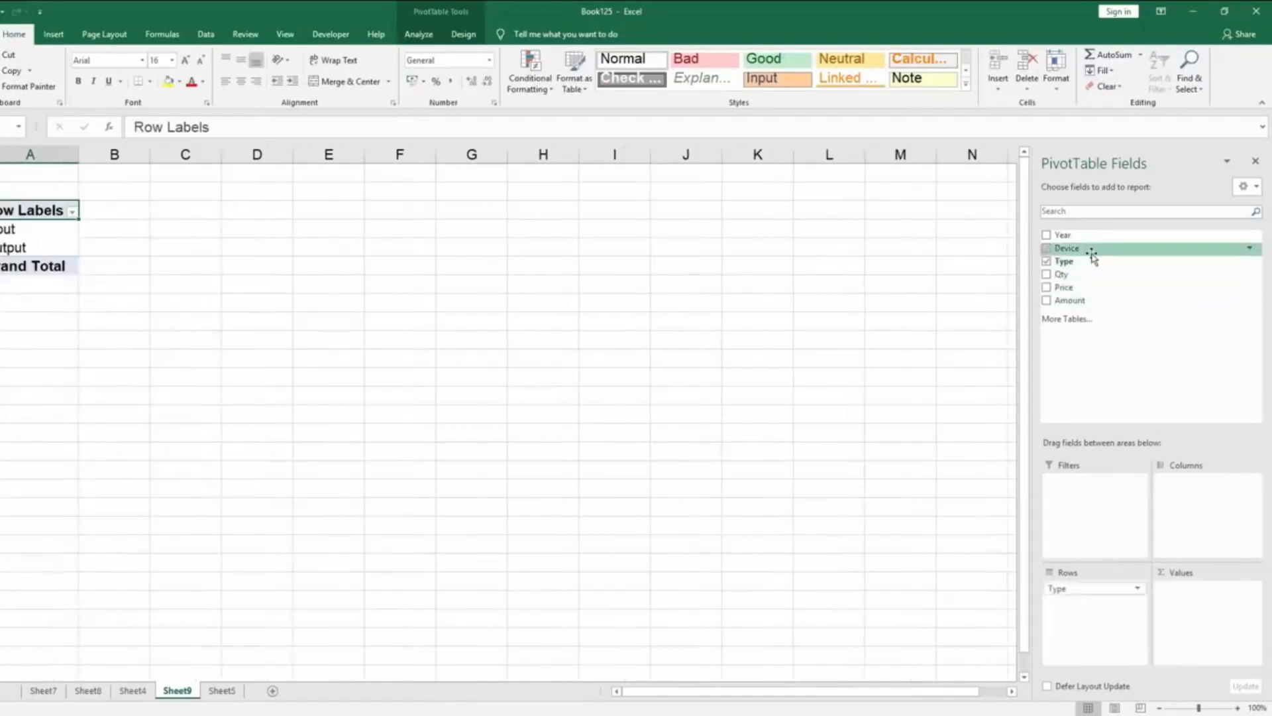
drag(1091, 235, 1105, 607)
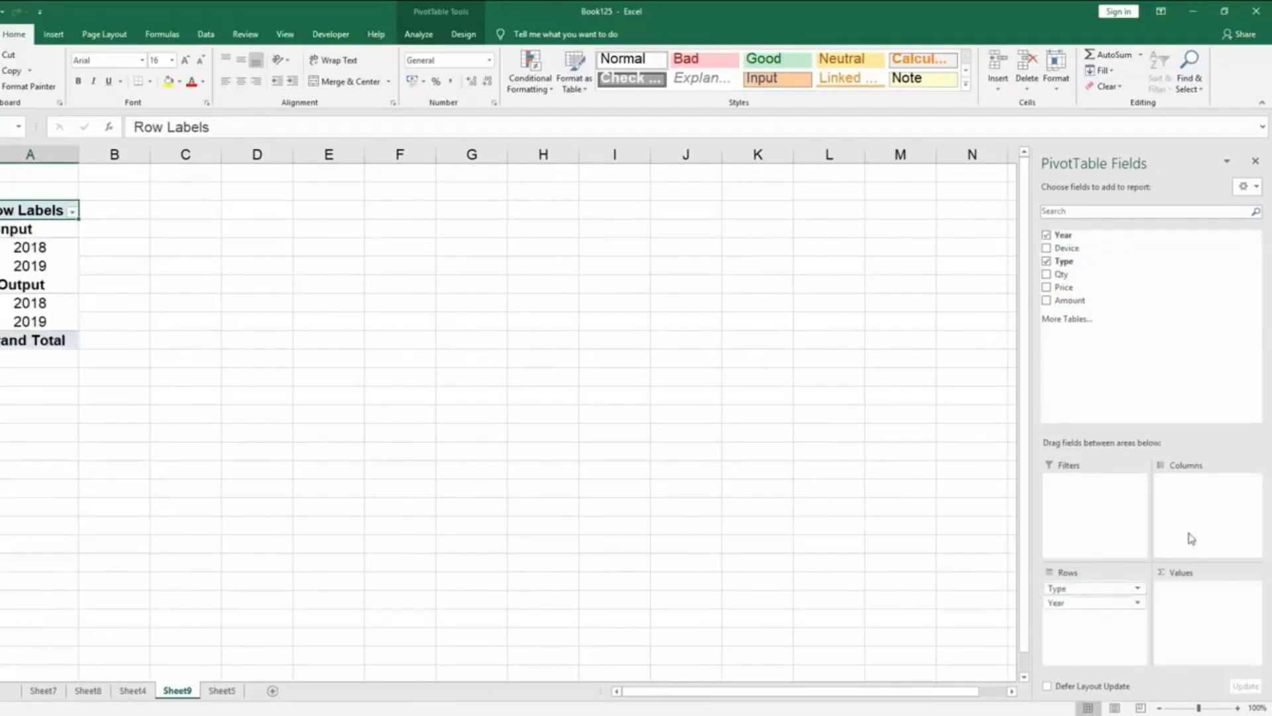
drag(1077, 247, 1239, 607)
drag(1064, 274, 1226, 607)
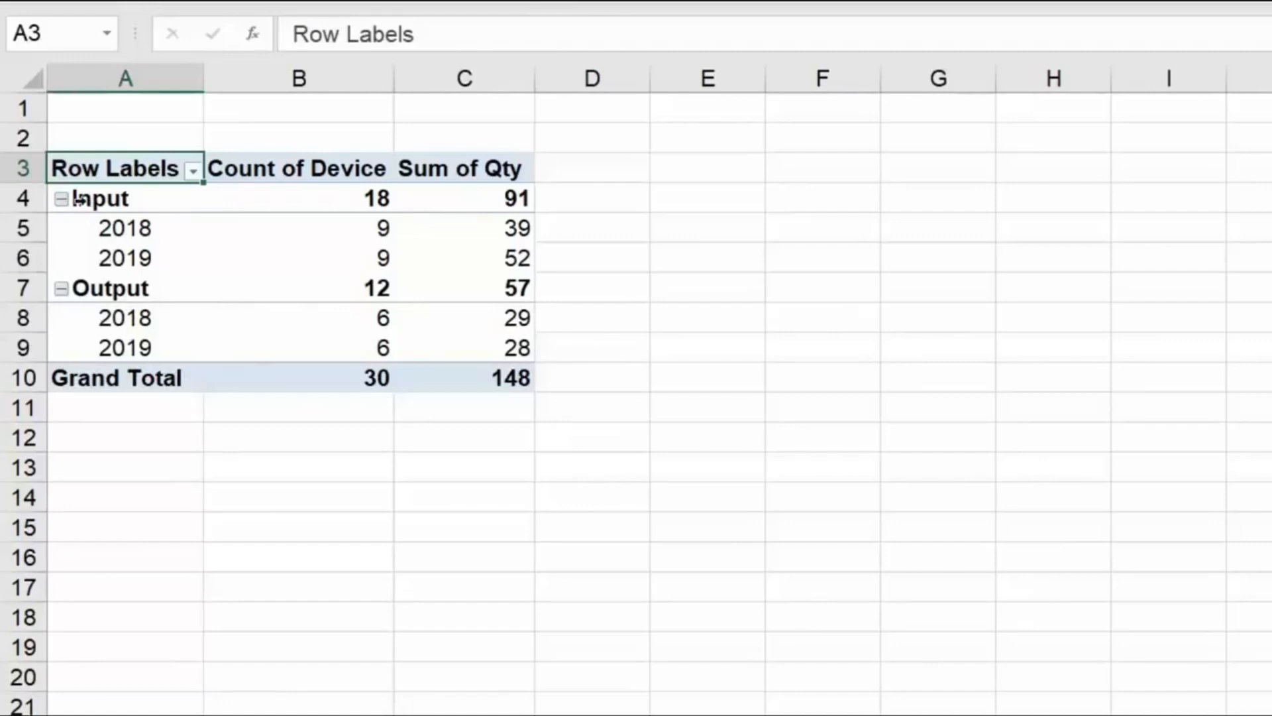
Insert a Pie PivotChart from the PivotTable in A3:C10 and place it directly below the table.
mouse_move(344, 233)
mouse_move(169, 325)
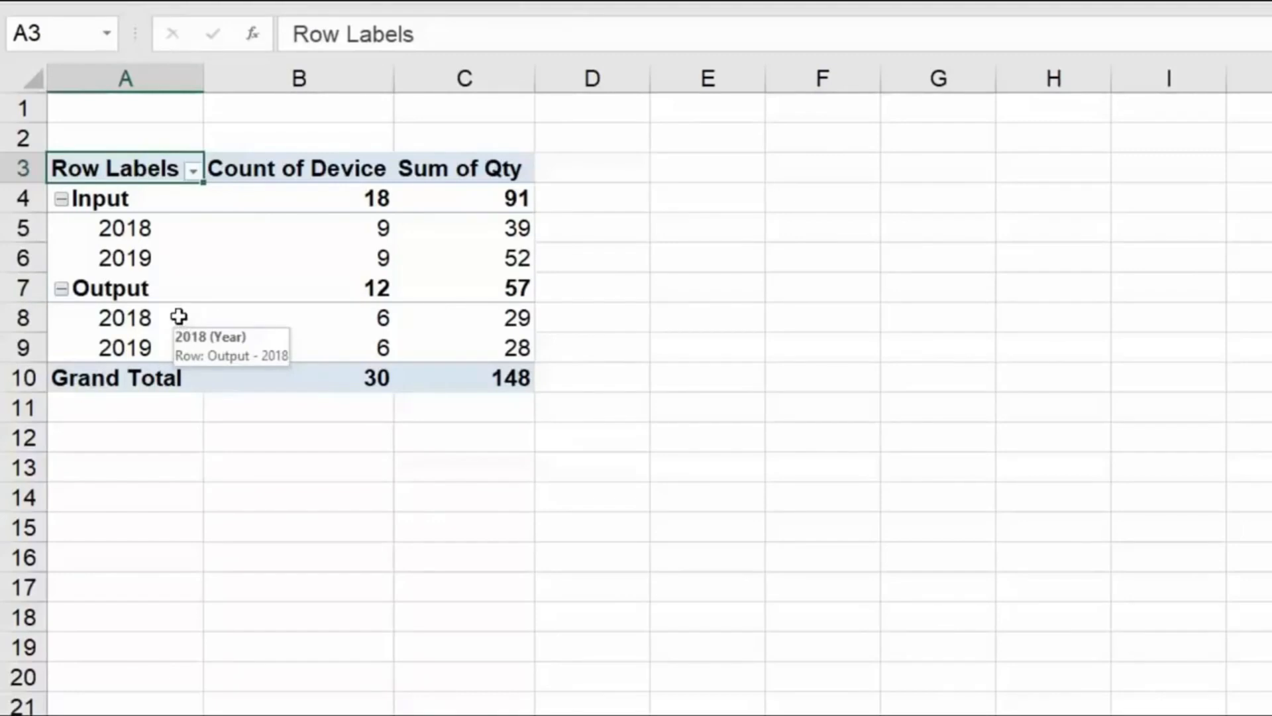
drag(94, 170, 469, 377)
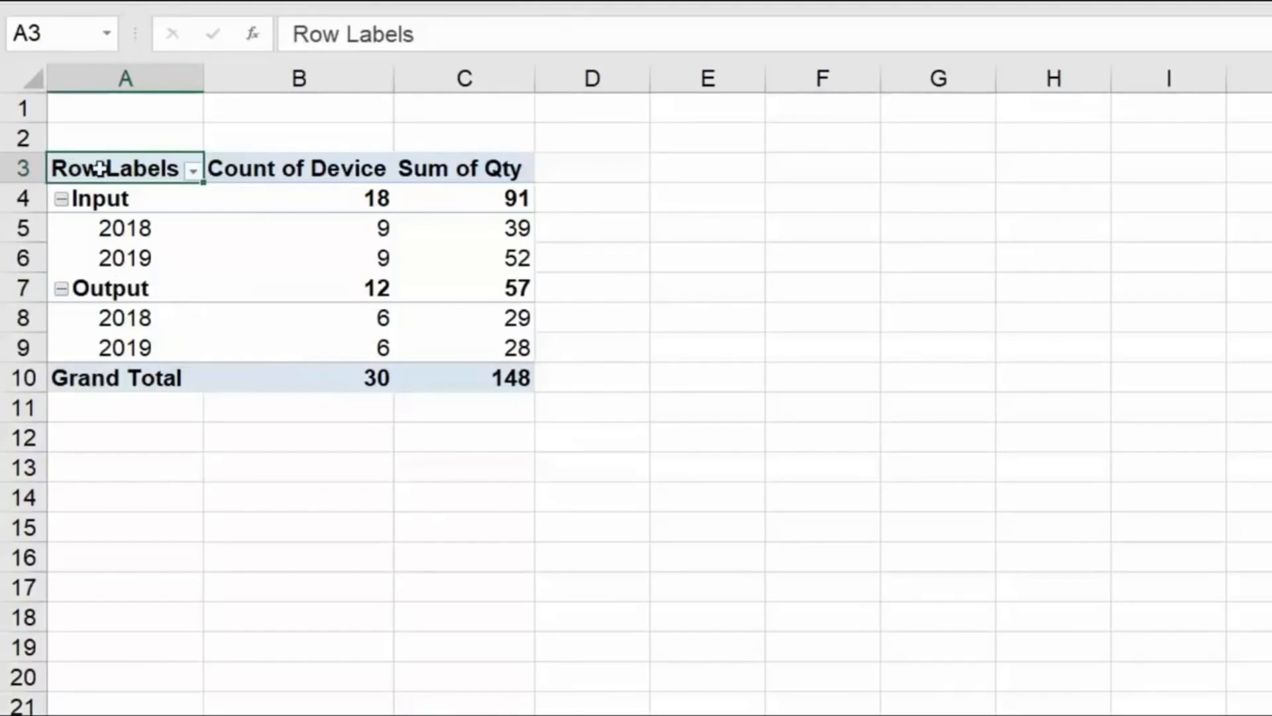
drag(346, 403, 346, 403)
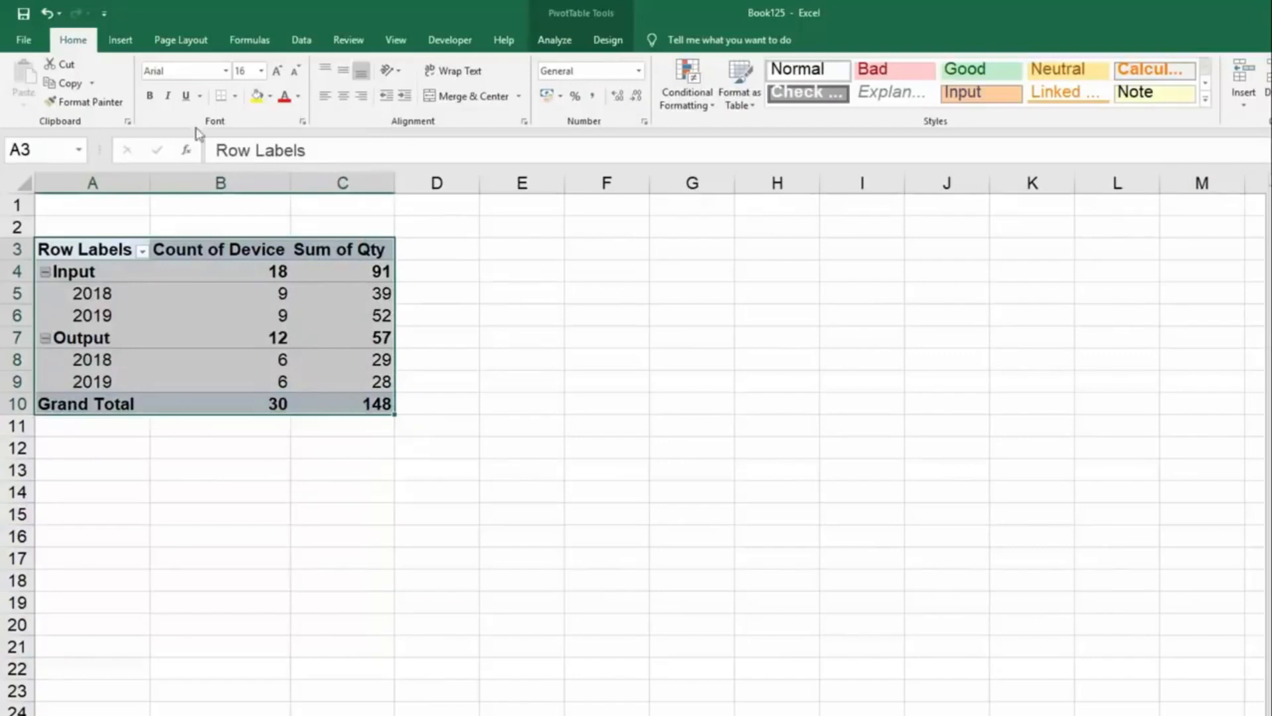
click(132, 42)
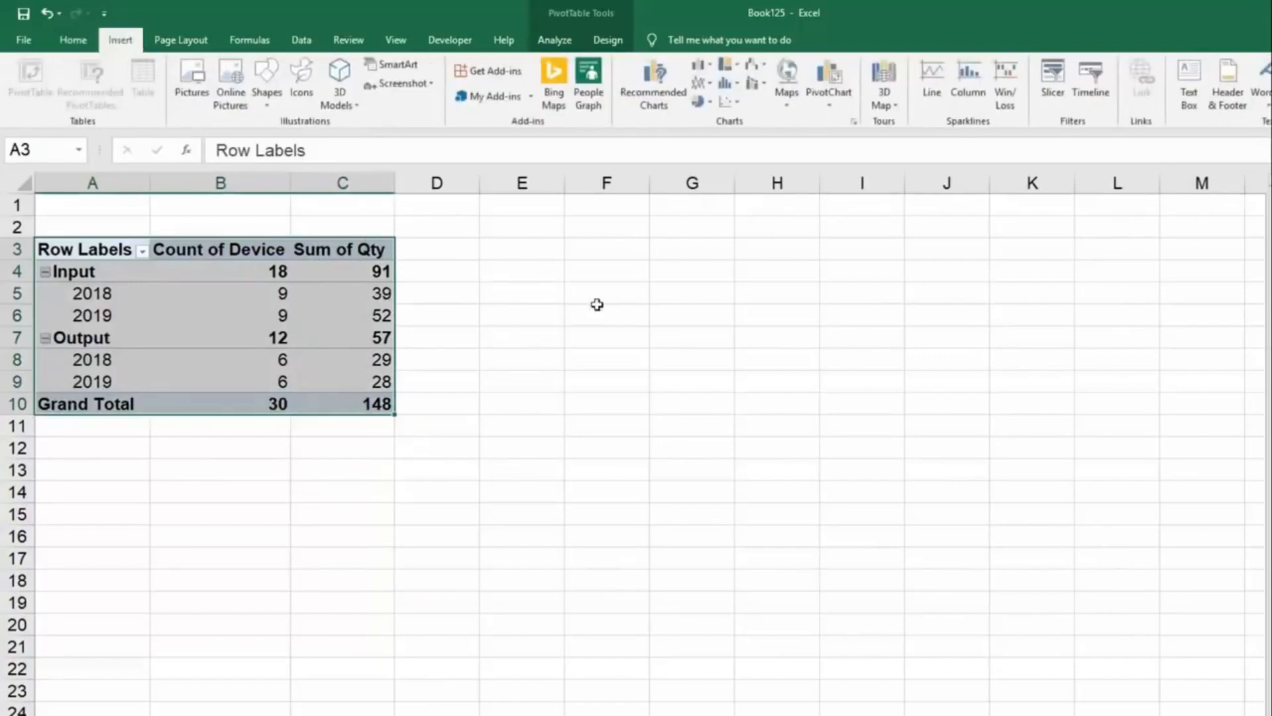
click(833, 100)
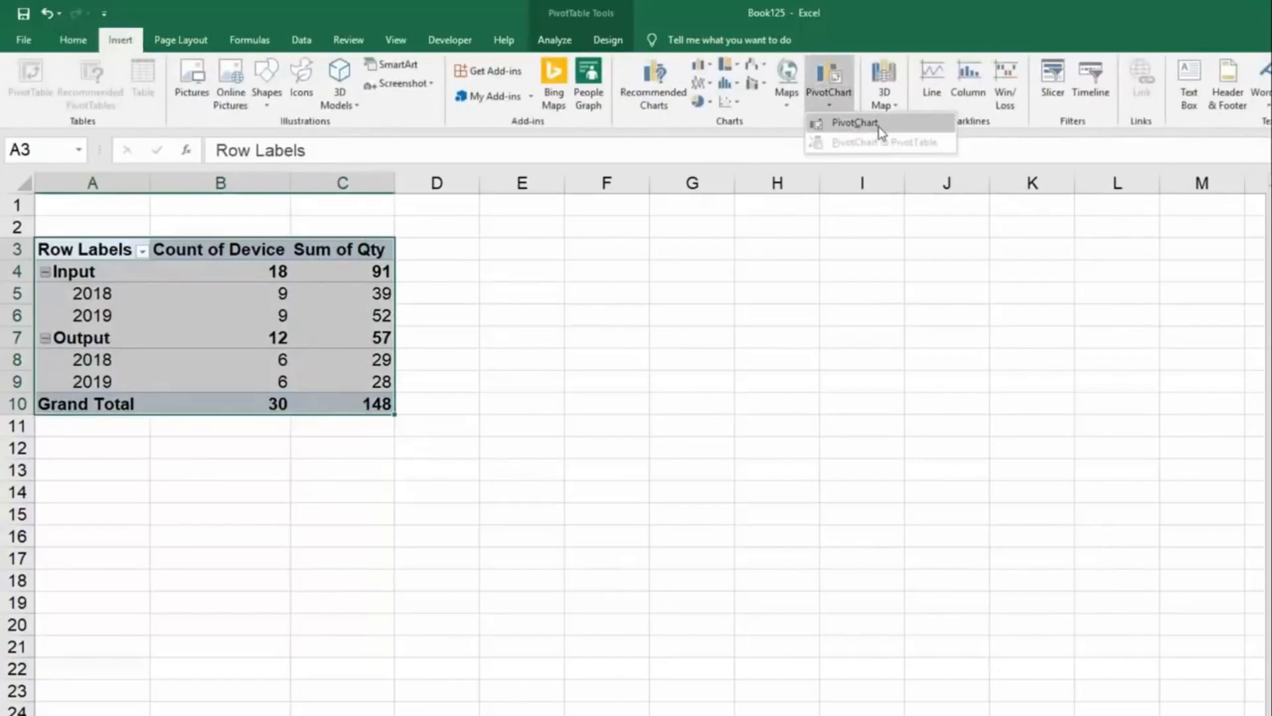
click(882, 129)
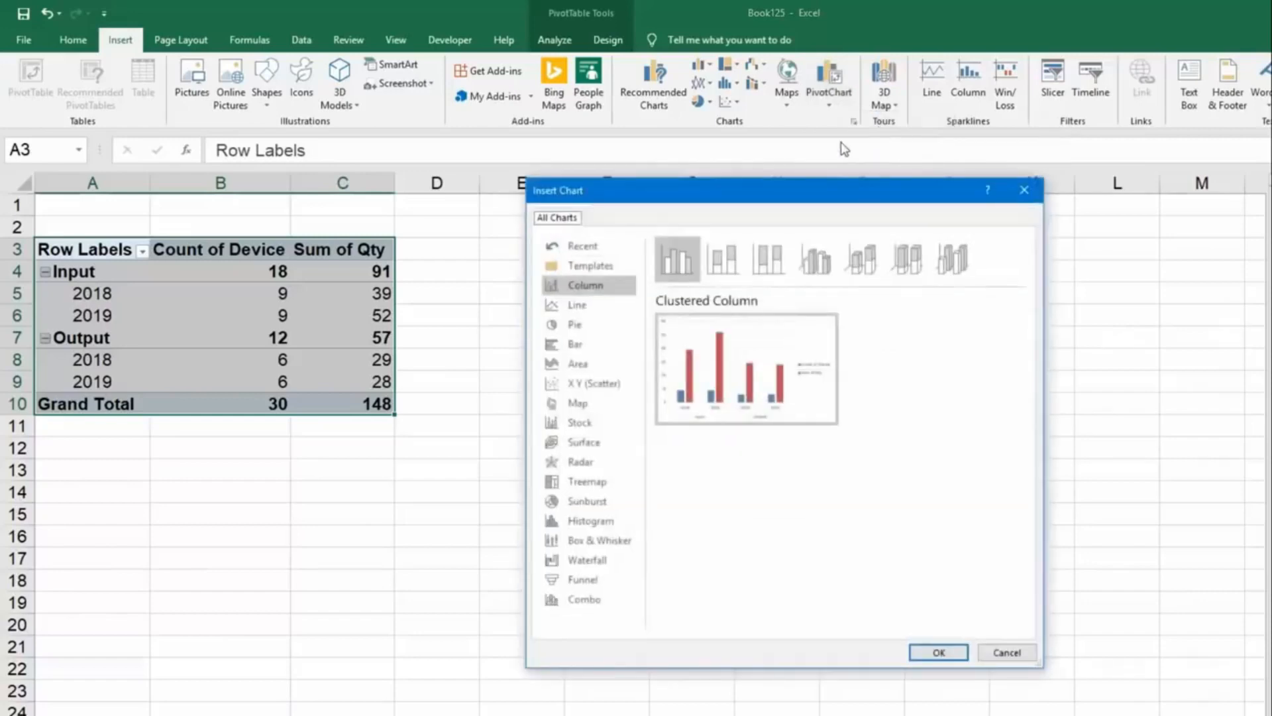
click(618, 309)
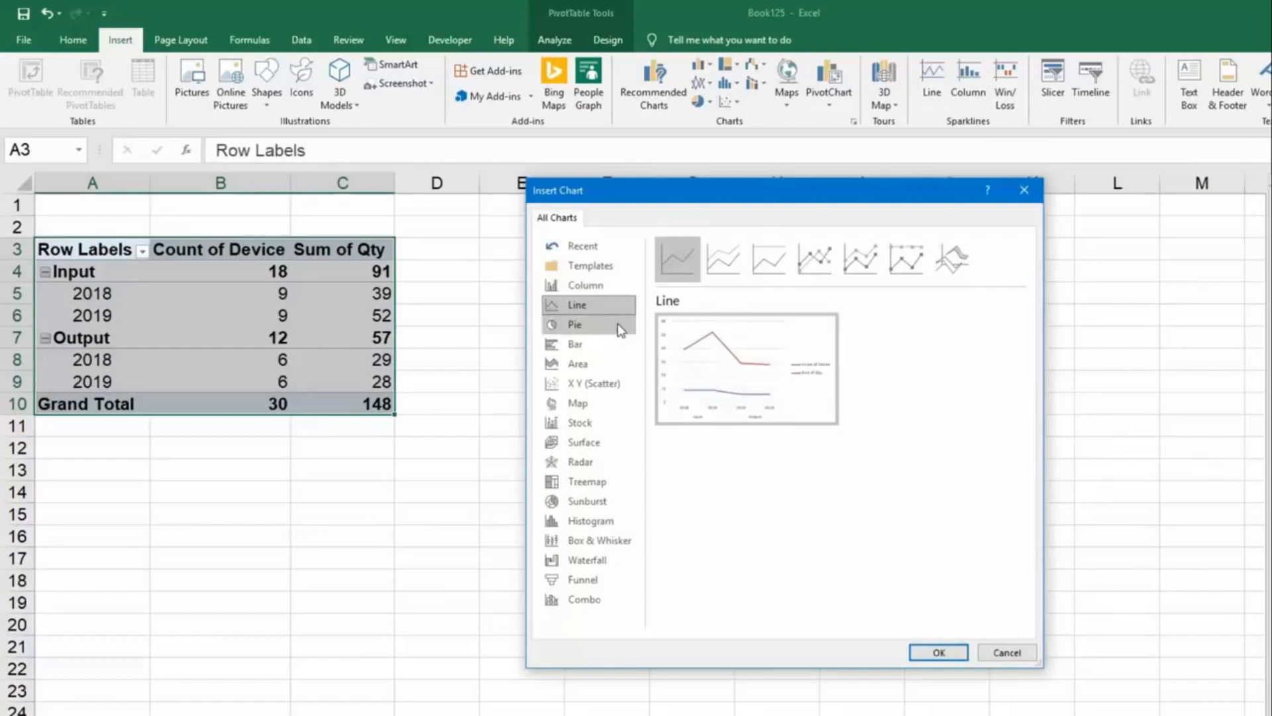
click(621, 328)
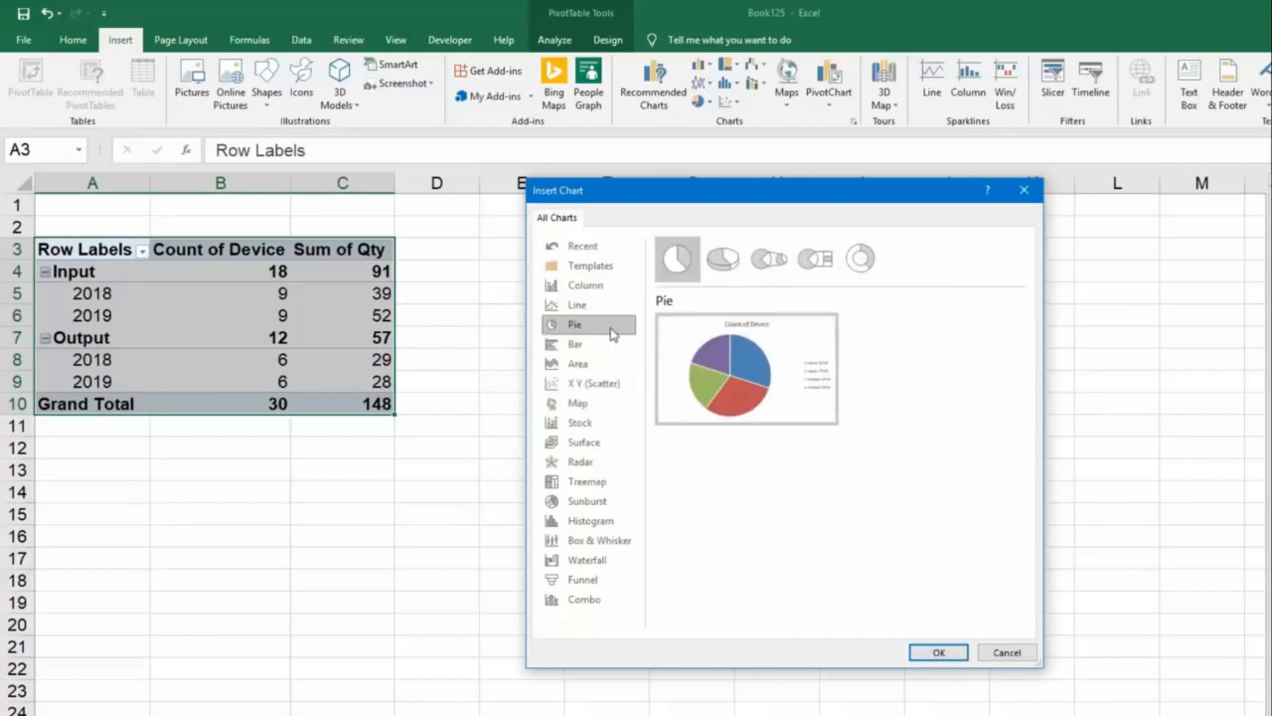
click(939, 653)
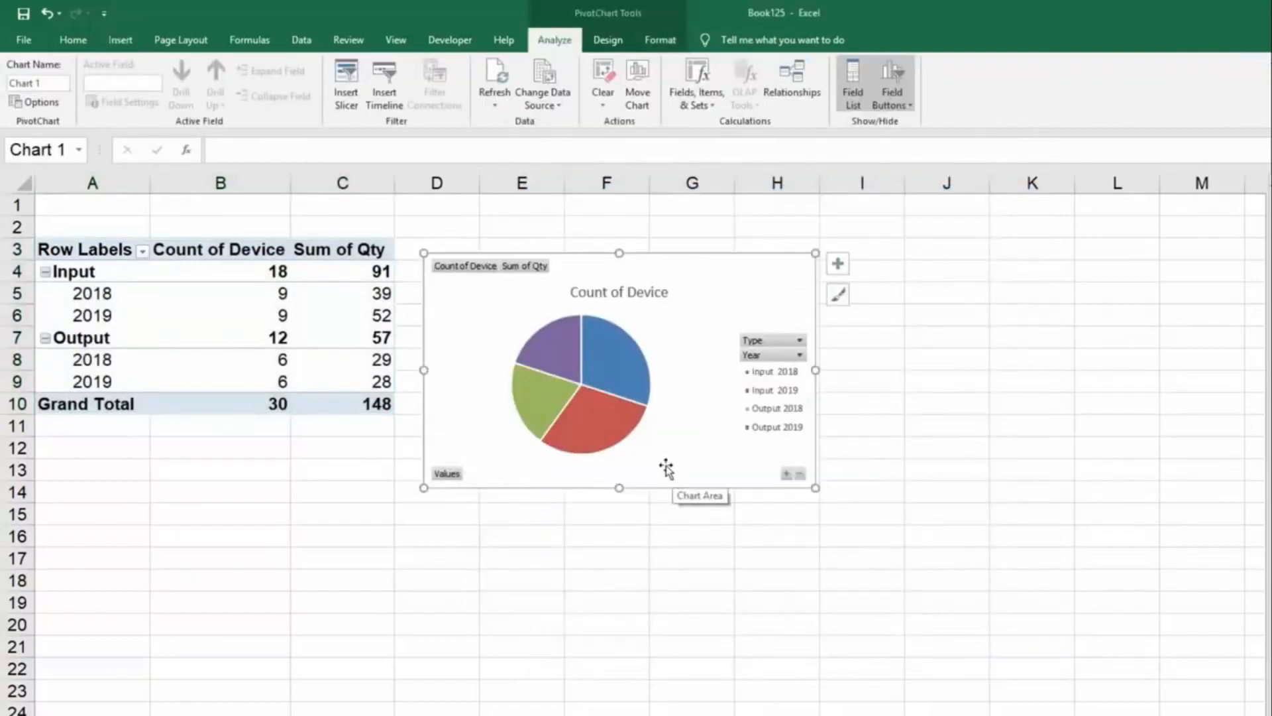
drag(706, 273, 316, 453)
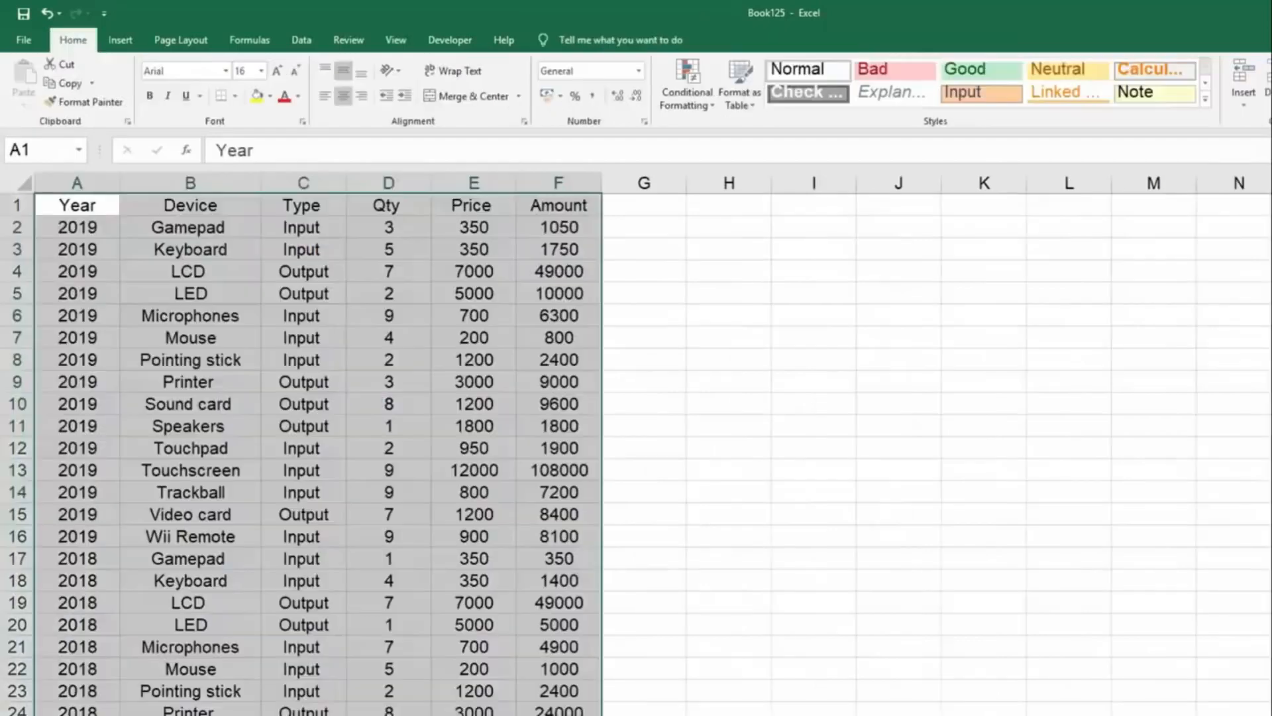
Create another PivotTable on a new worksheet from the sales data in A1:F31 of Sheet5.
click(696, 567)
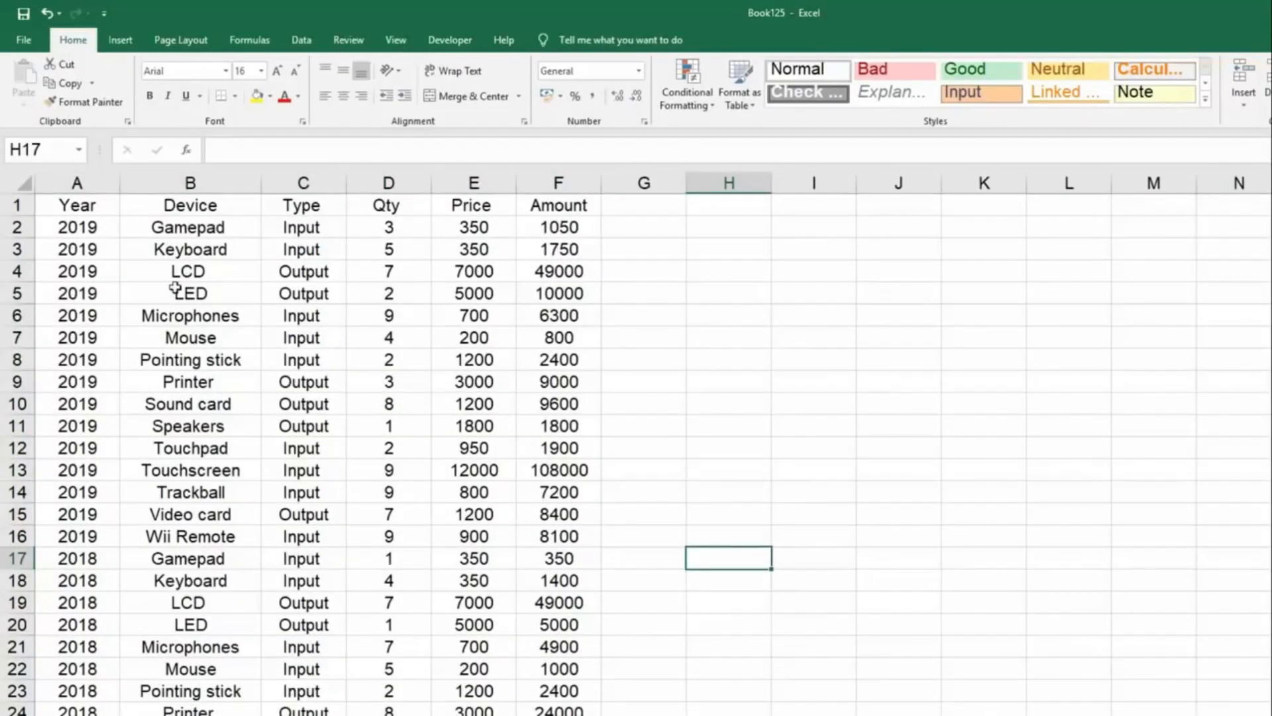
drag(78, 205, 559, 713)
scroll(544, 476, up, 2)
click(120, 41)
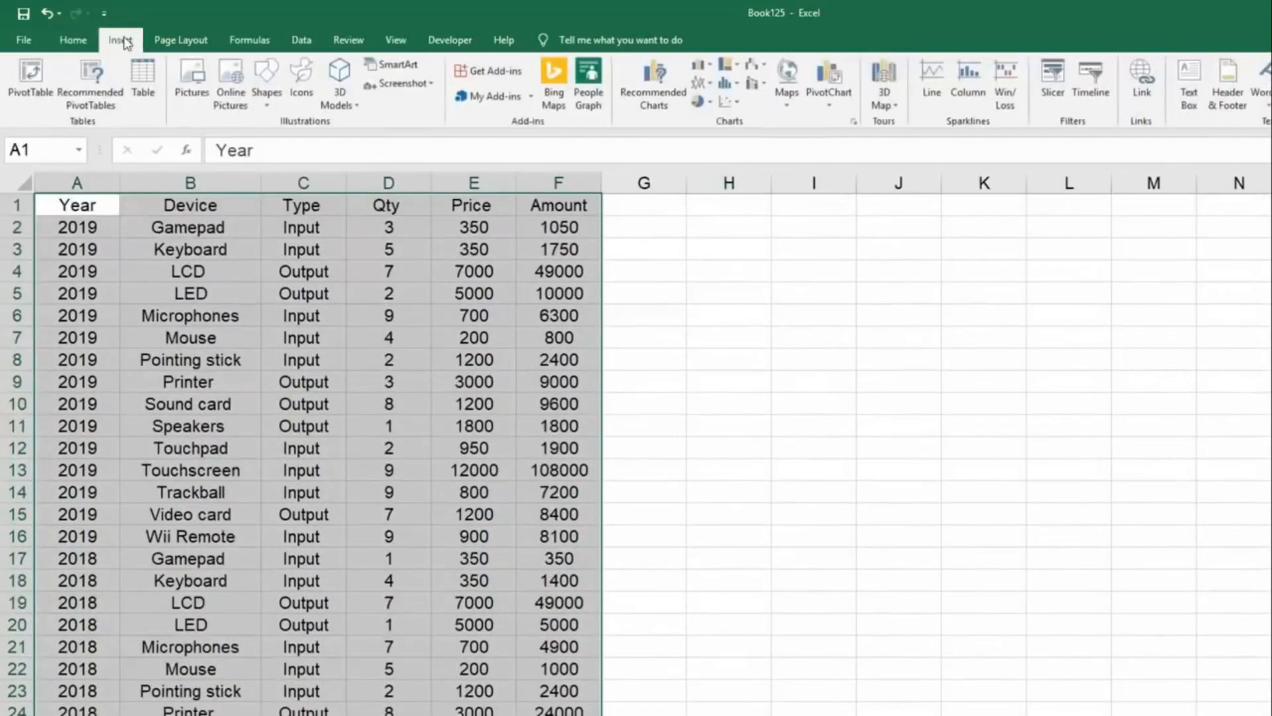
click(39, 72)
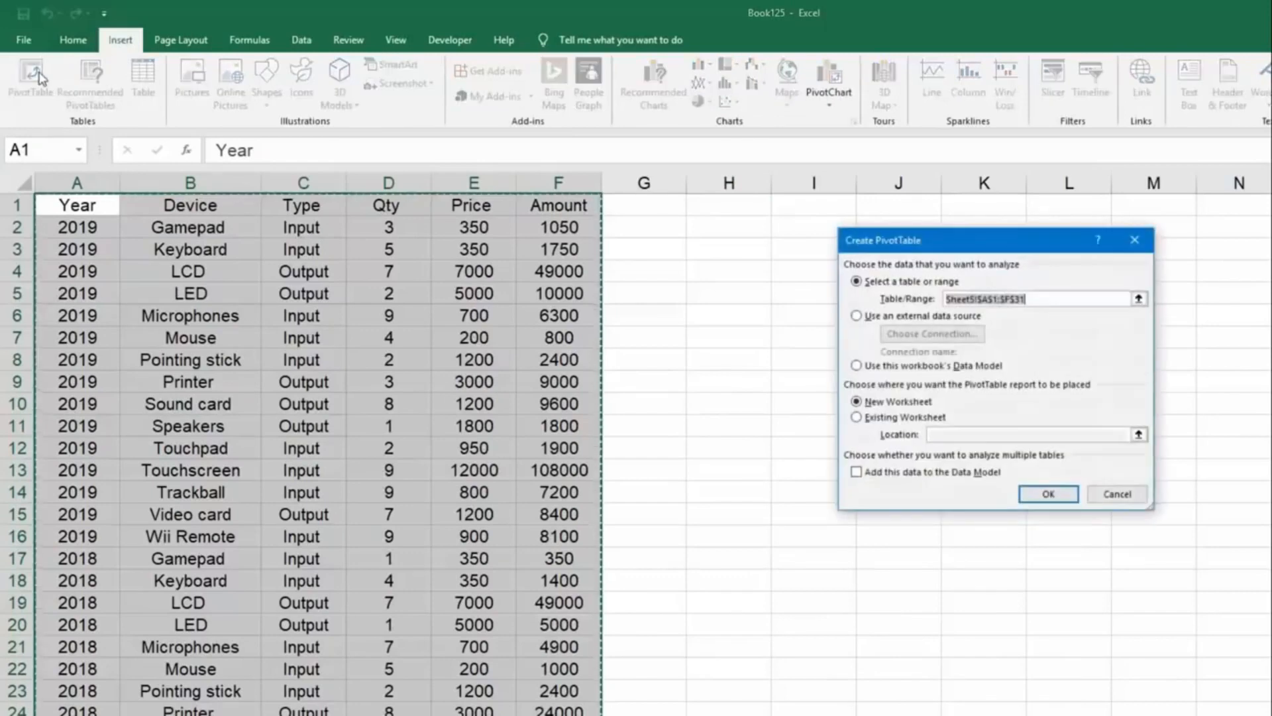
click(1051, 495)
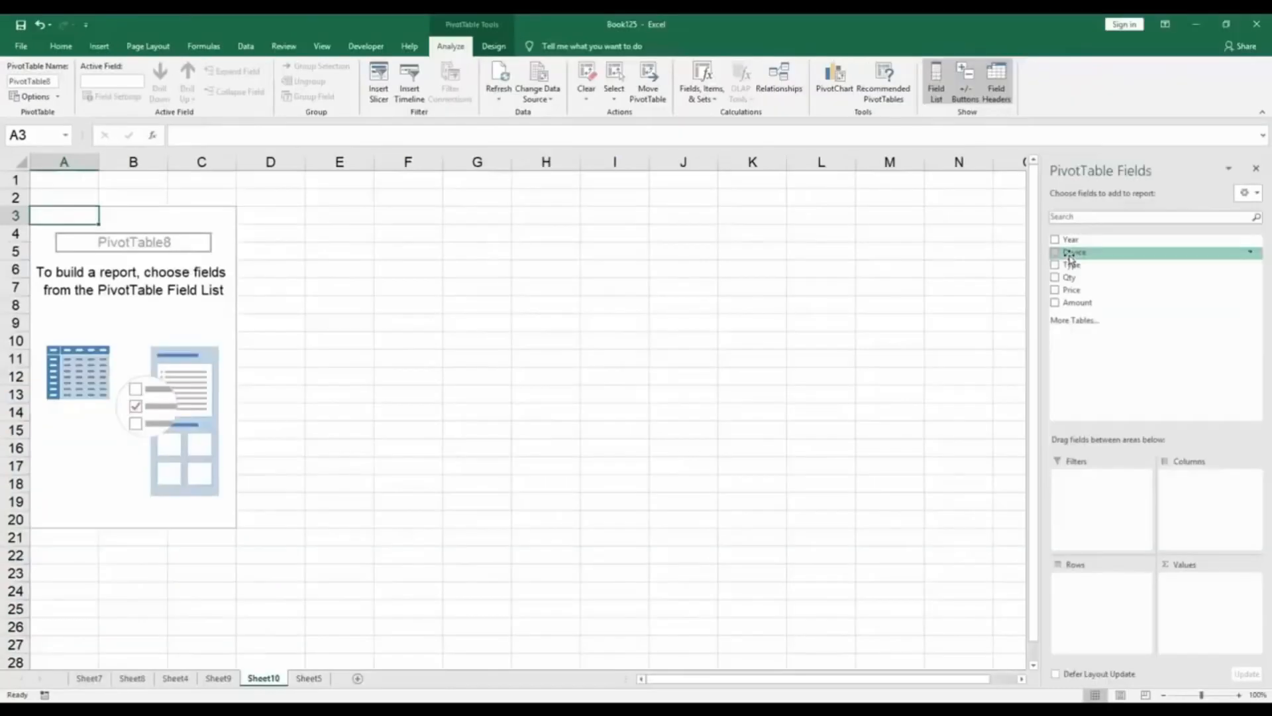
Place the Type and Year fields in Rows and the Device and Qty fields in Values of the new PivotTable.
drag(1071, 262, 1100, 583)
drag(1096, 241, 1113, 595)
drag(1093, 253, 1220, 588)
drag(1089, 277, 1219, 600)
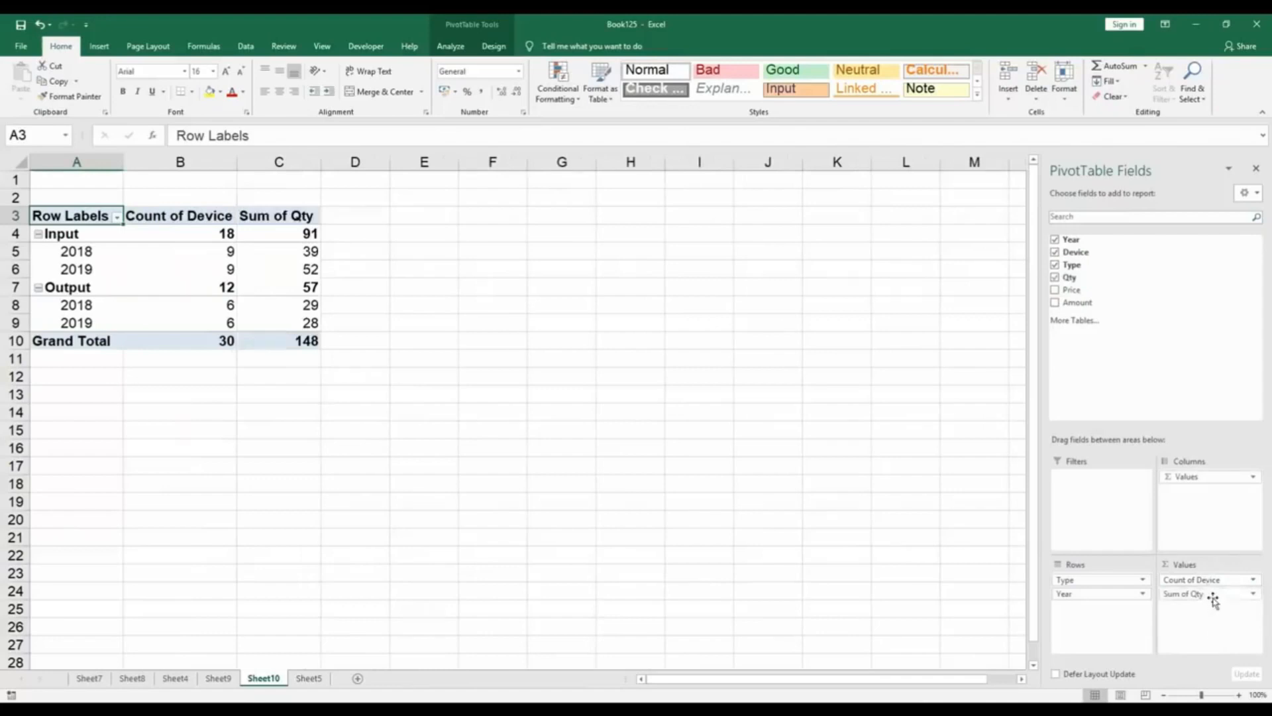
Insert a Clustered Bar PivotChart from the PivotTable in A3:C10 of Sheet10 and place it beside the table.
drag(67, 213, 299, 346)
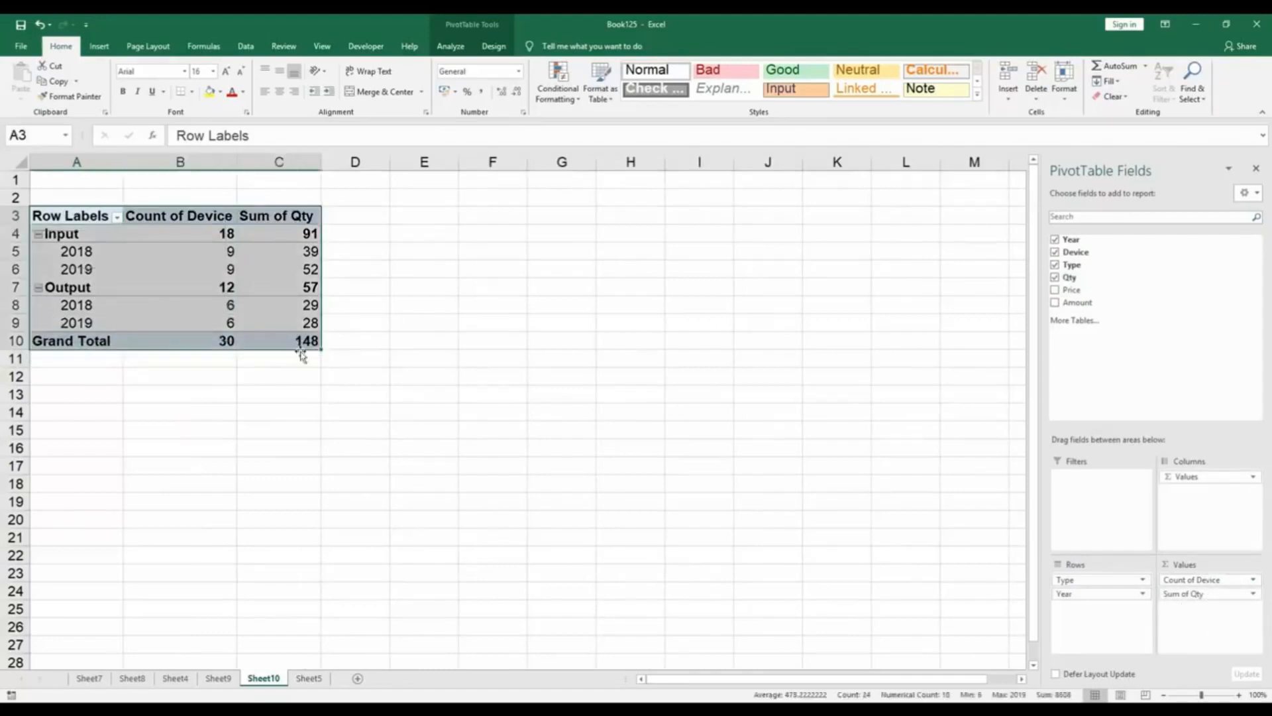
click(96, 46)
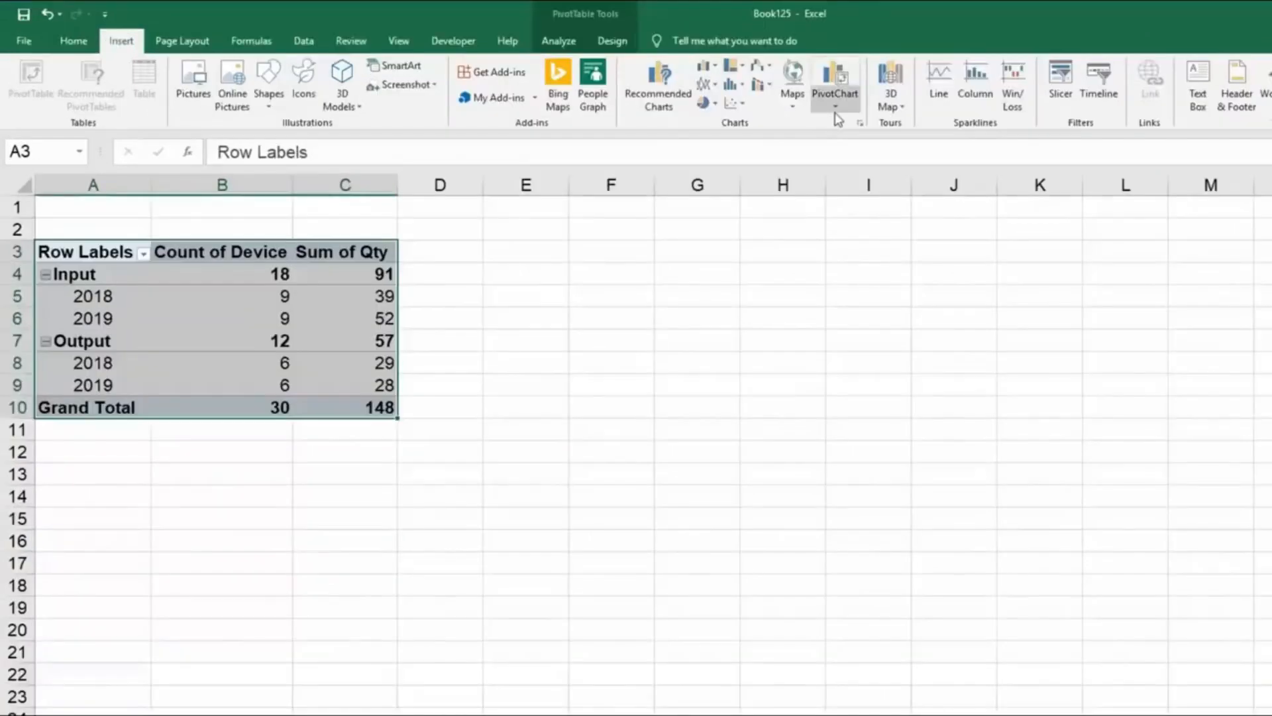
click(838, 110)
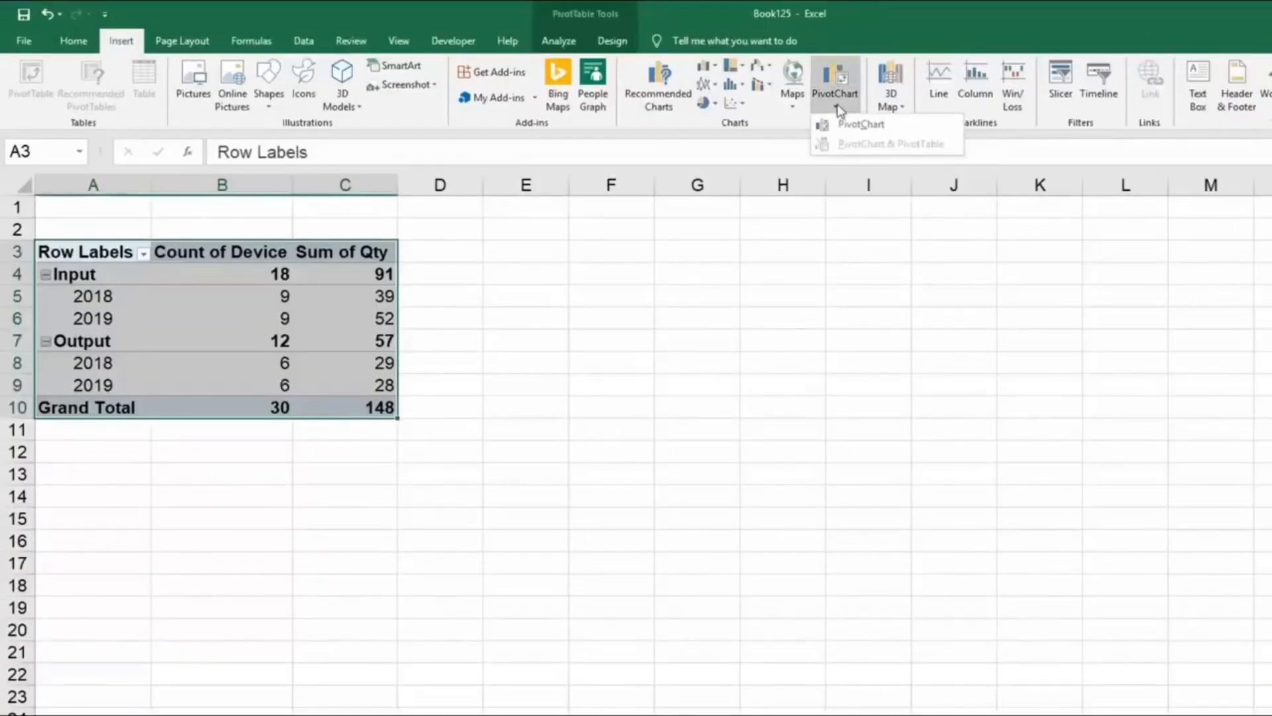
click(862, 128)
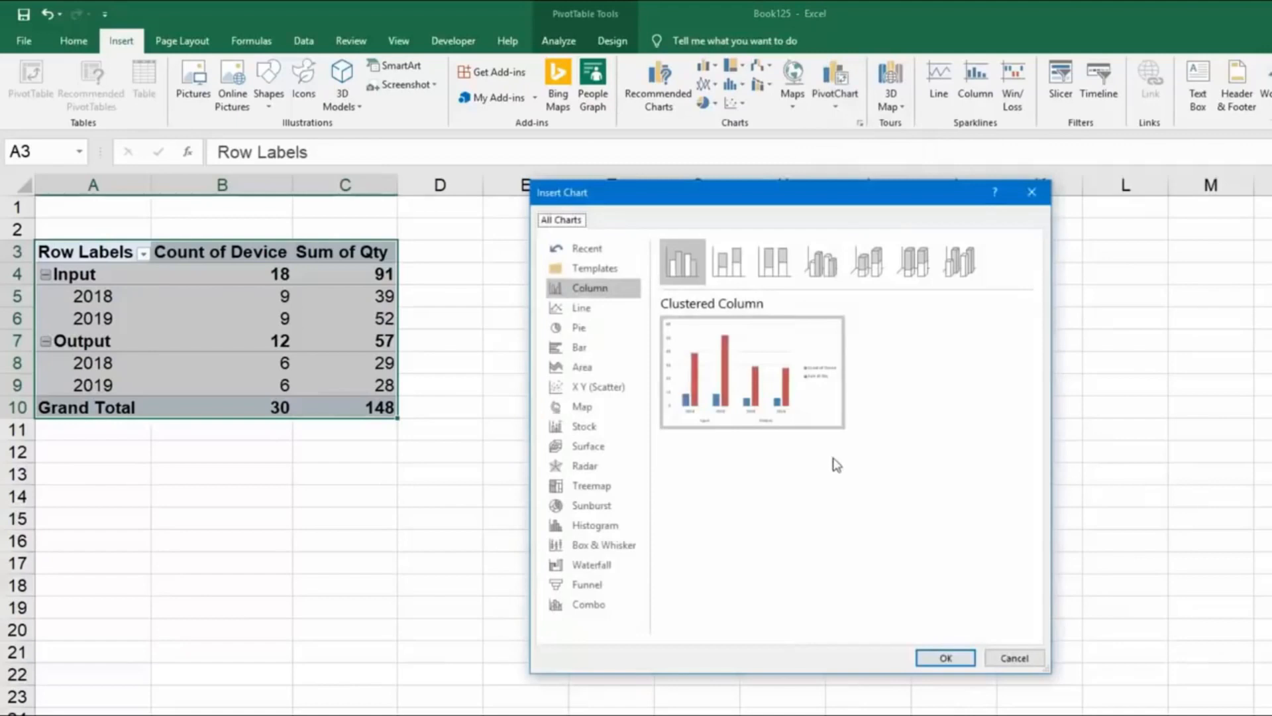
click(608, 353)
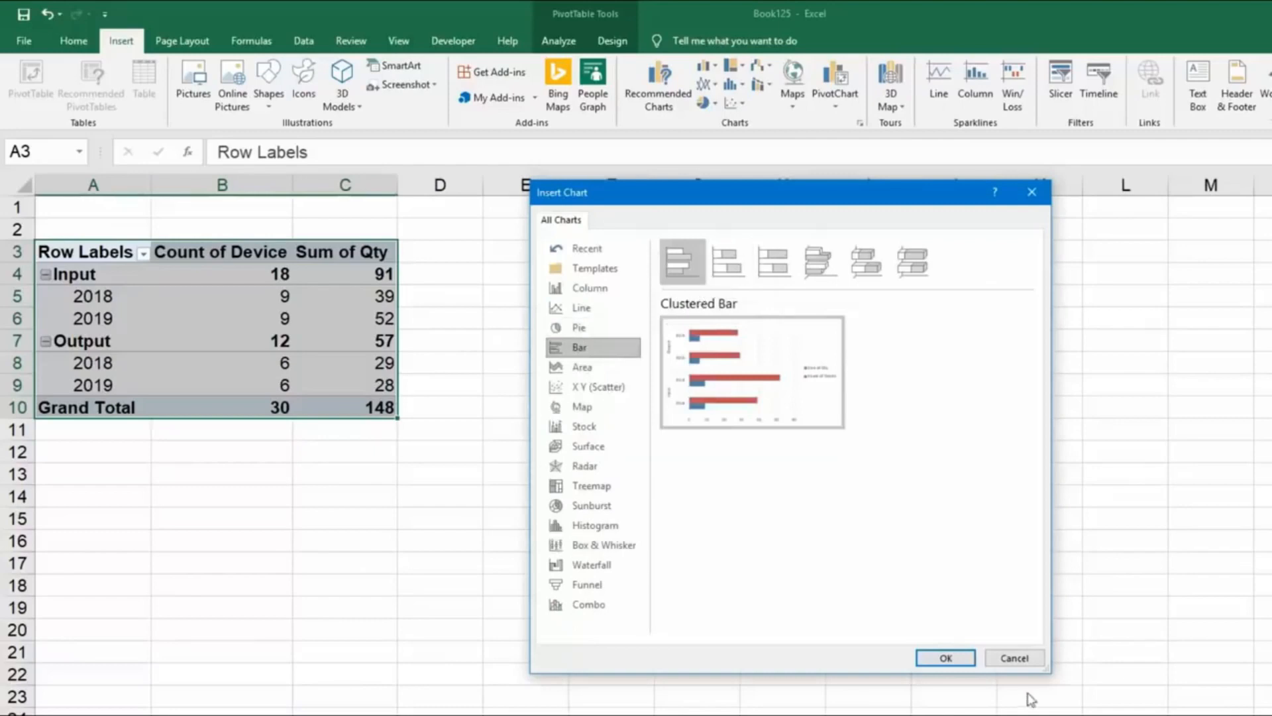
click(946, 658)
drag(774, 387, 725, 249)
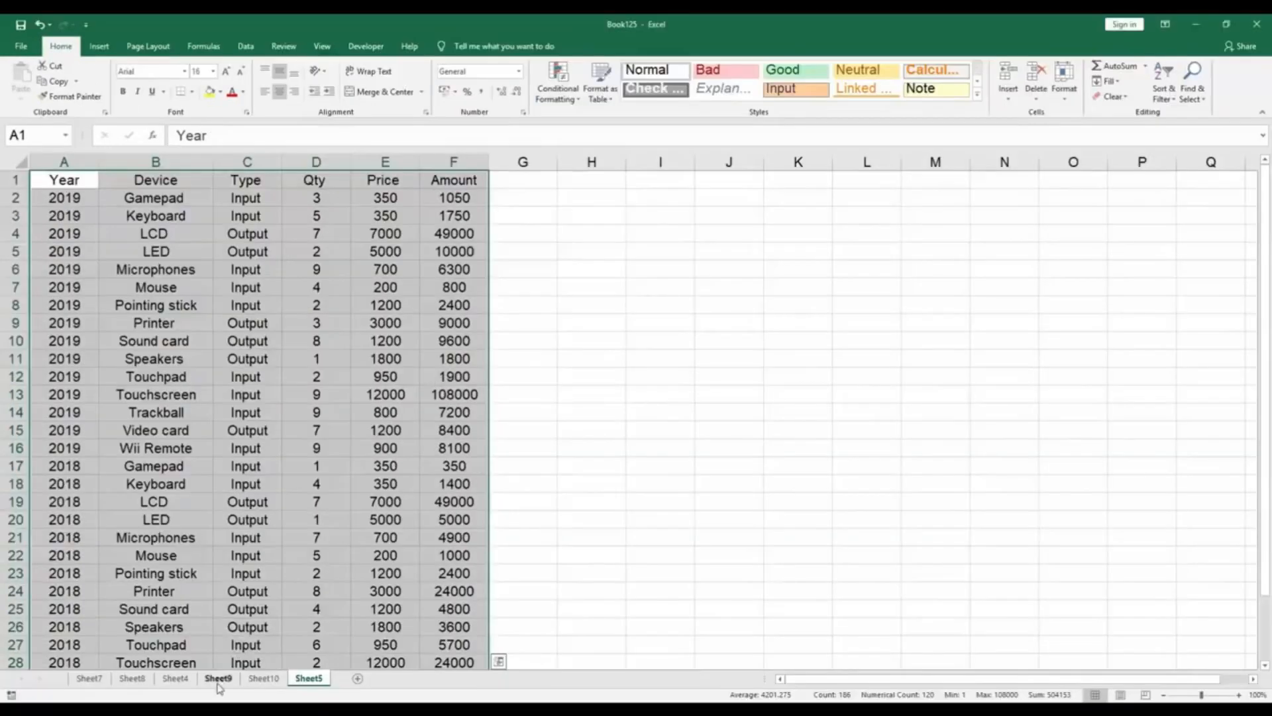
Move the clustered bar chart from Sheet10 to Sheet9 as an object, alongside the pie chart.
click(218, 680)
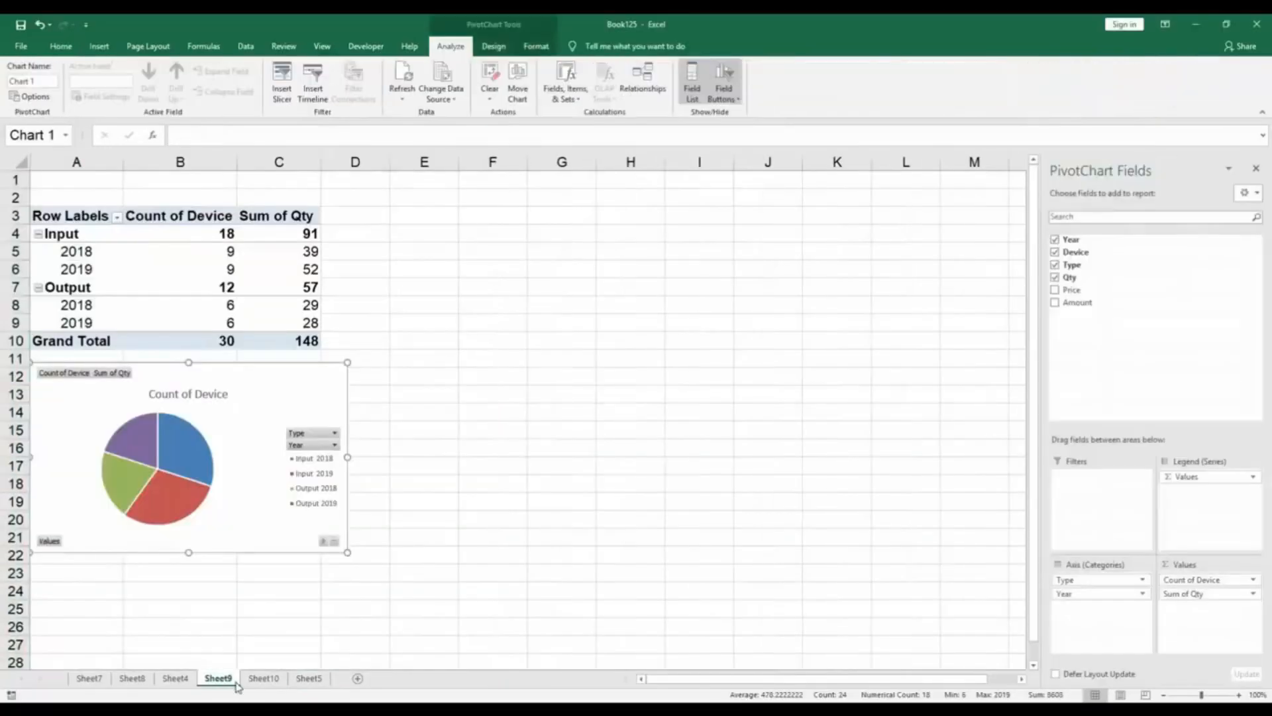
click(263, 678)
click(224, 680)
click(263, 680)
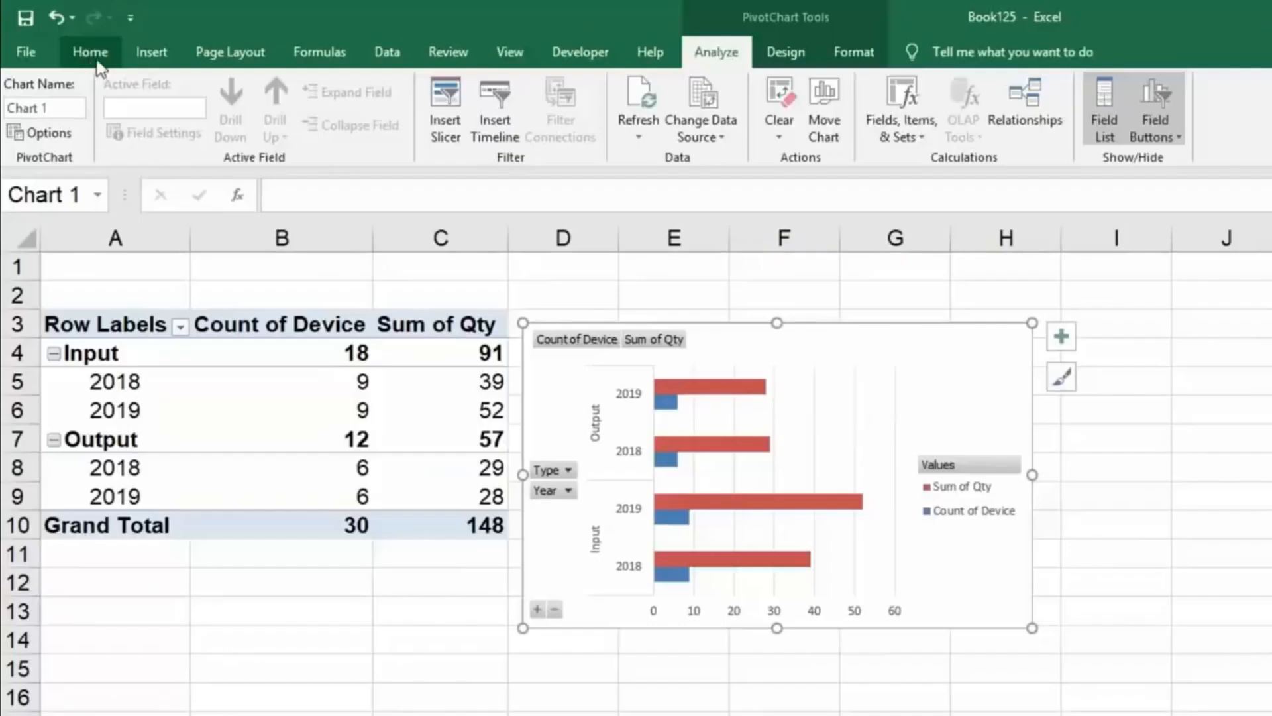
click(92, 56)
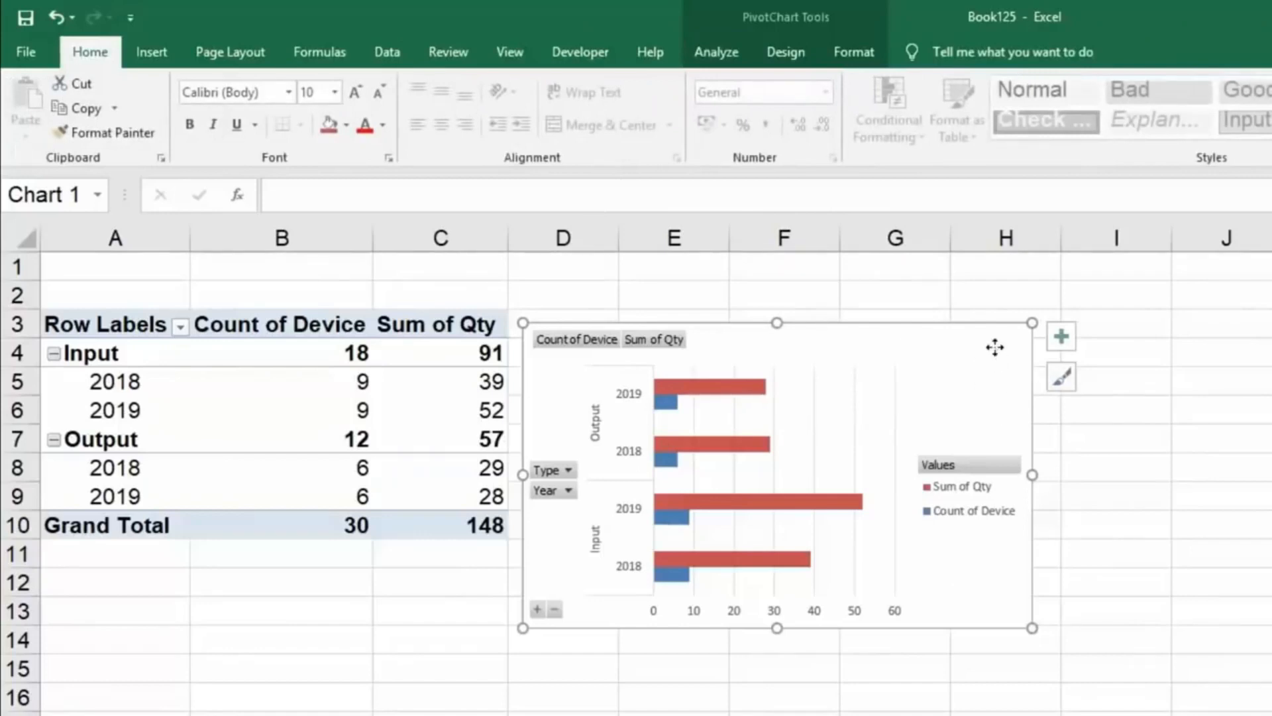
click(729, 53)
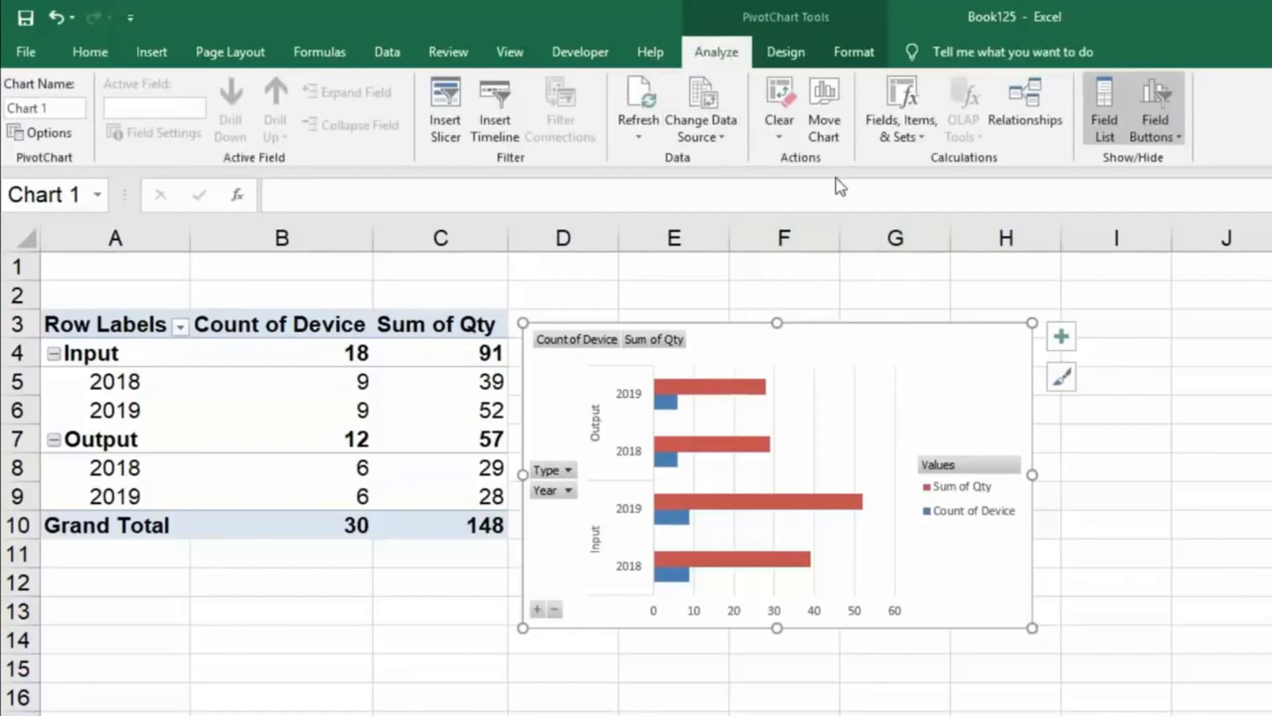
click(830, 113)
drag(1197, 379, 699, 280)
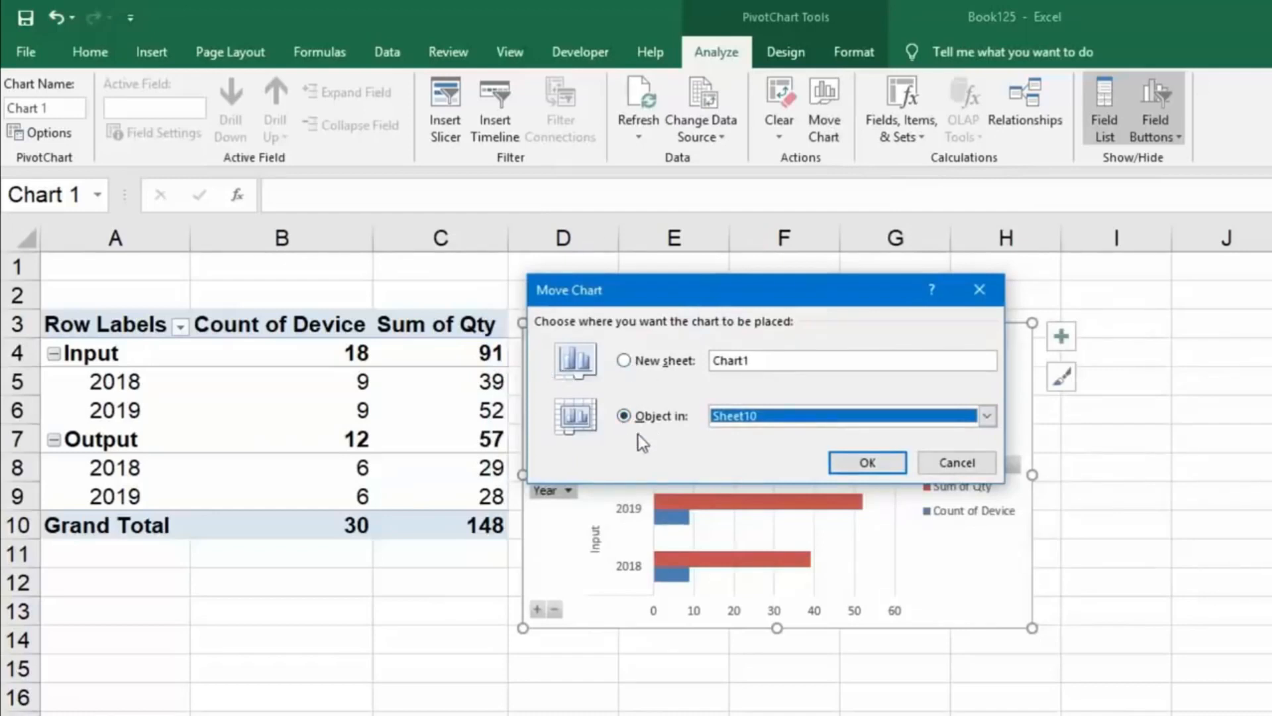
click(987, 415)
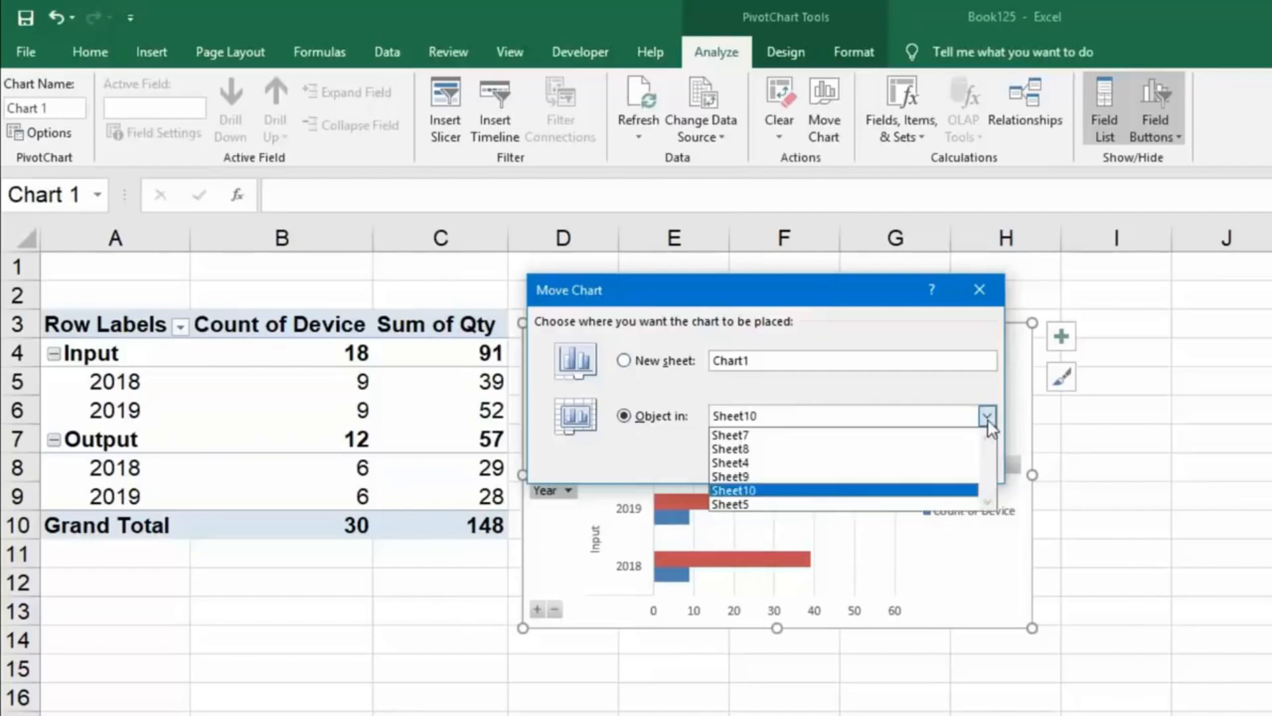
click(777, 476)
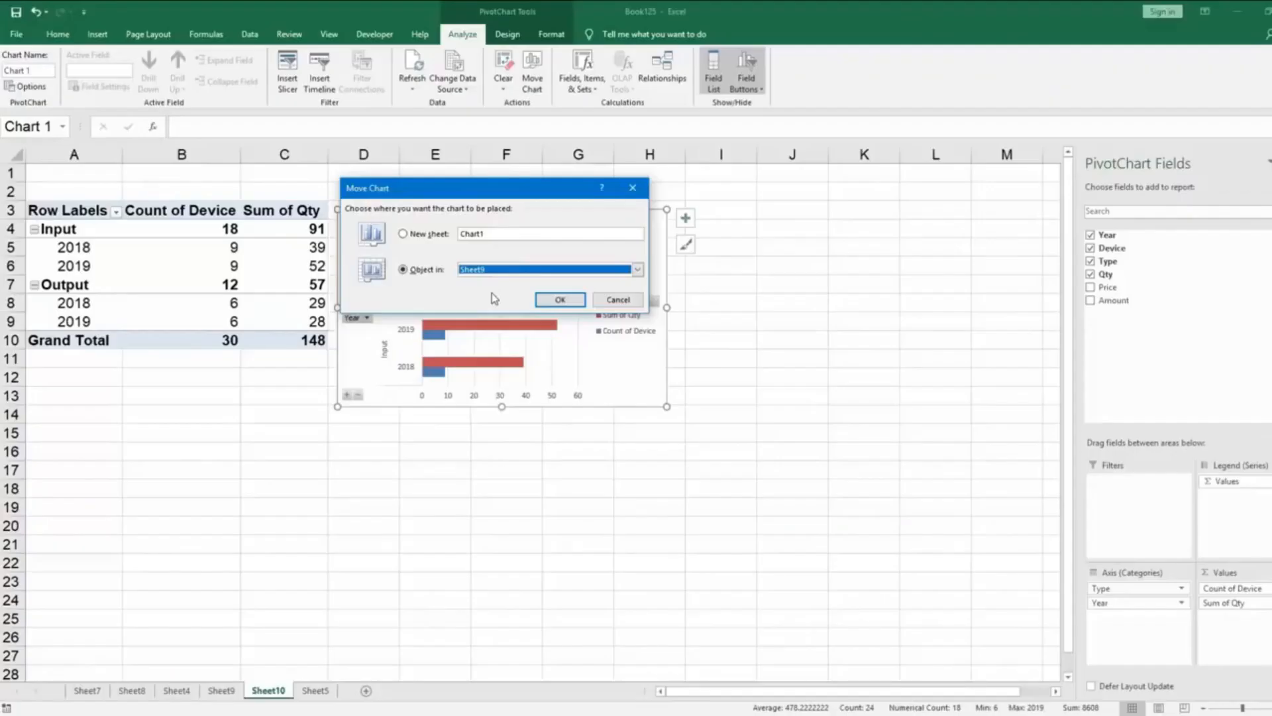
click(560, 300)
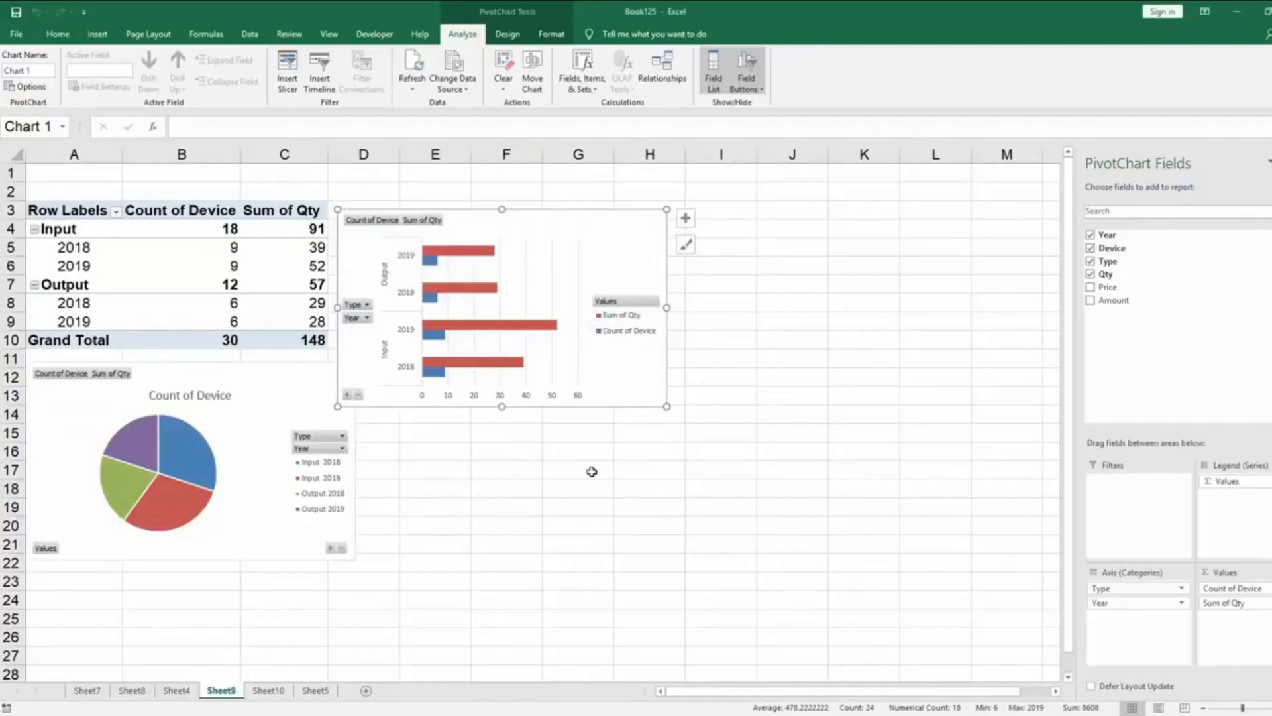
Stack the bar chart over the PivotTable from row 1 in Sheet9, with the pie chart directly beneath it.
drag(301, 380, 299, 406)
drag(528, 210, 228, 197)
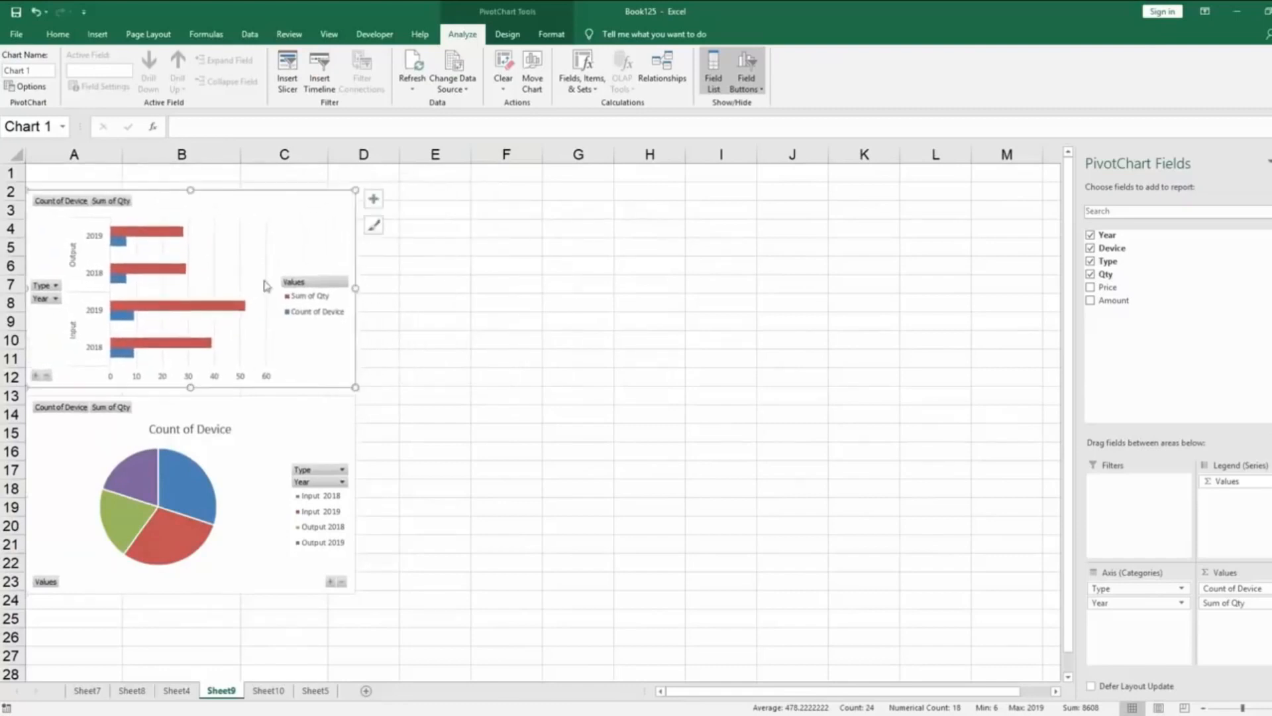
drag(277, 401, 275, 393)
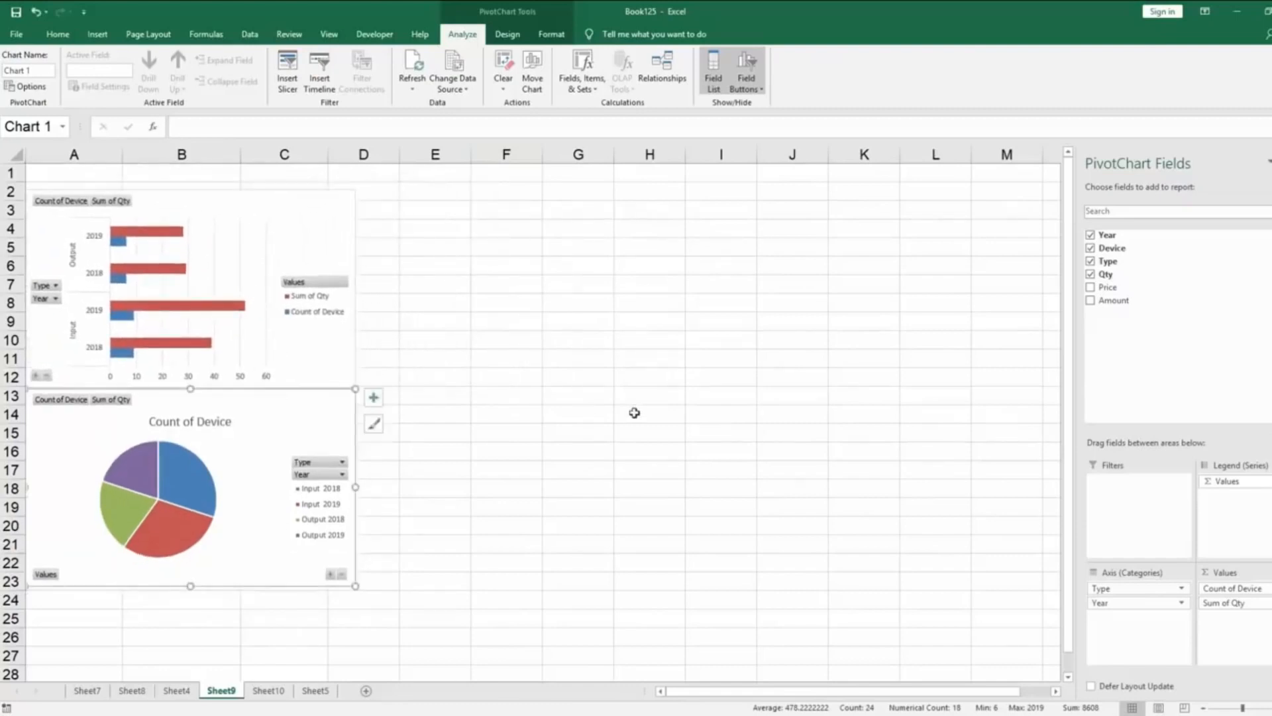
drag(325, 225, 316, 182)
drag(326, 395, 330, 384)
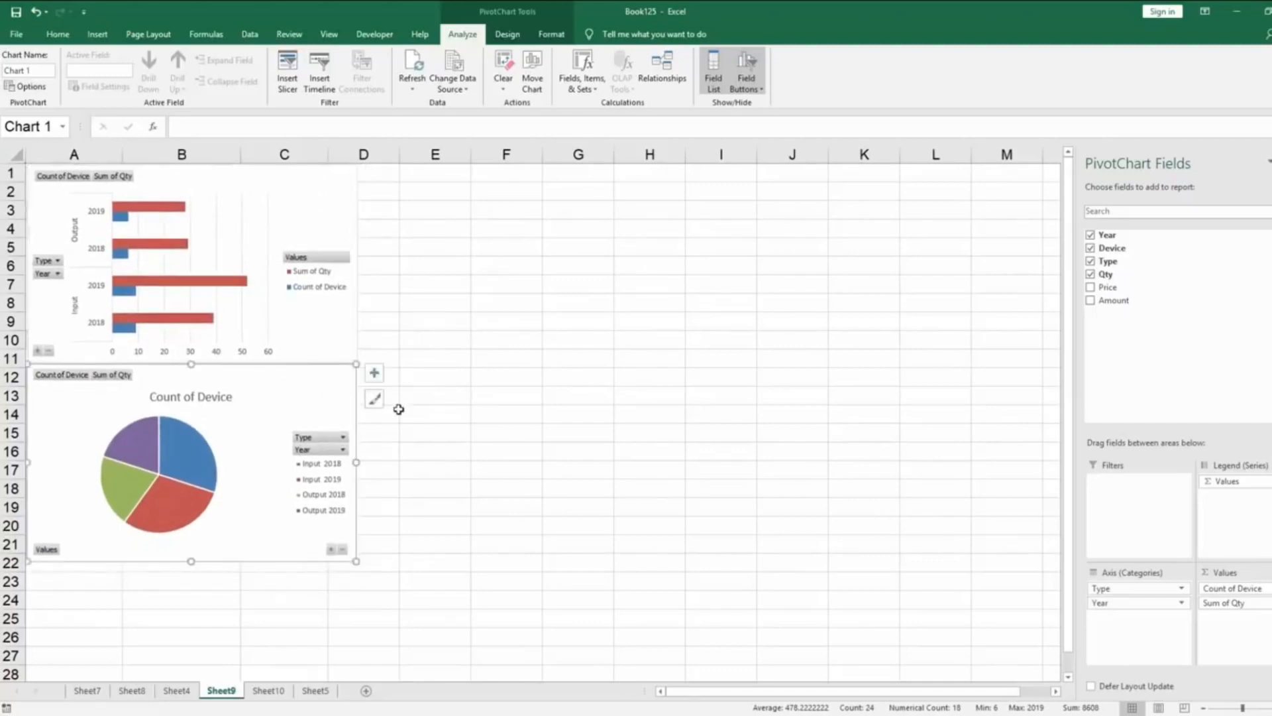
click(489, 320)
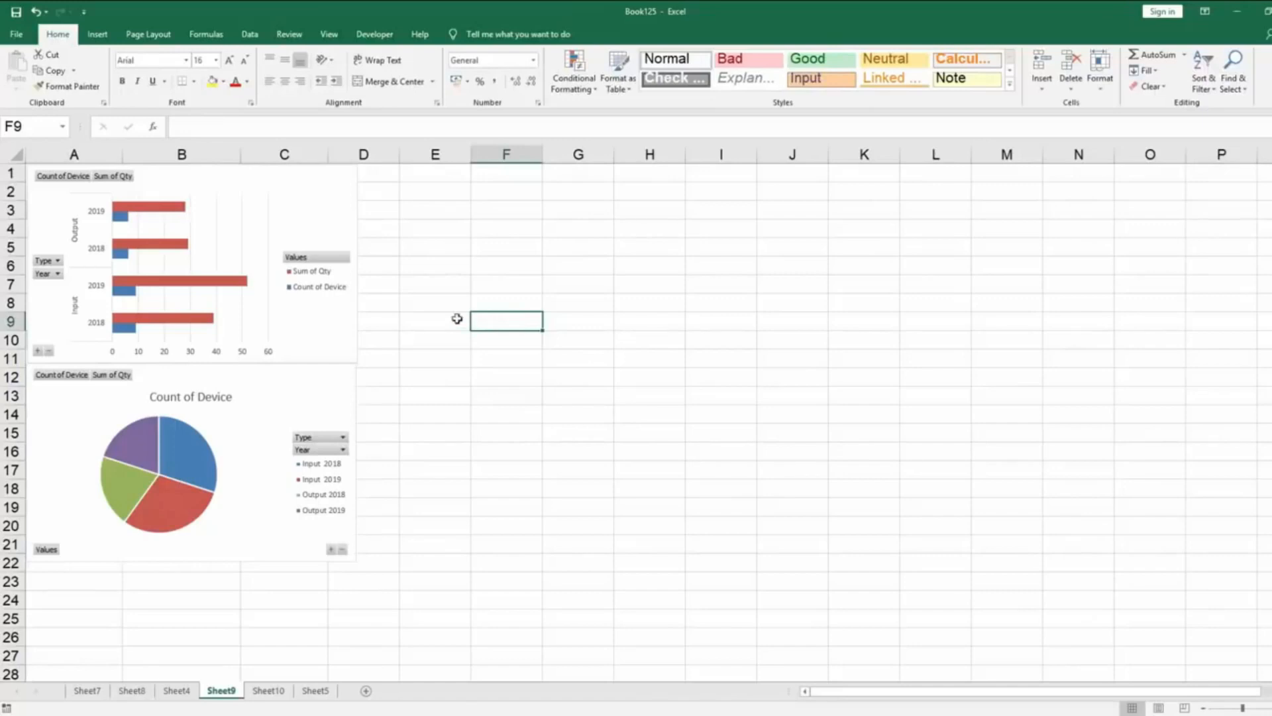
Create a PivotTable on a new worksheet from the Sheet5 device data in A1:F31.
click(316, 690)
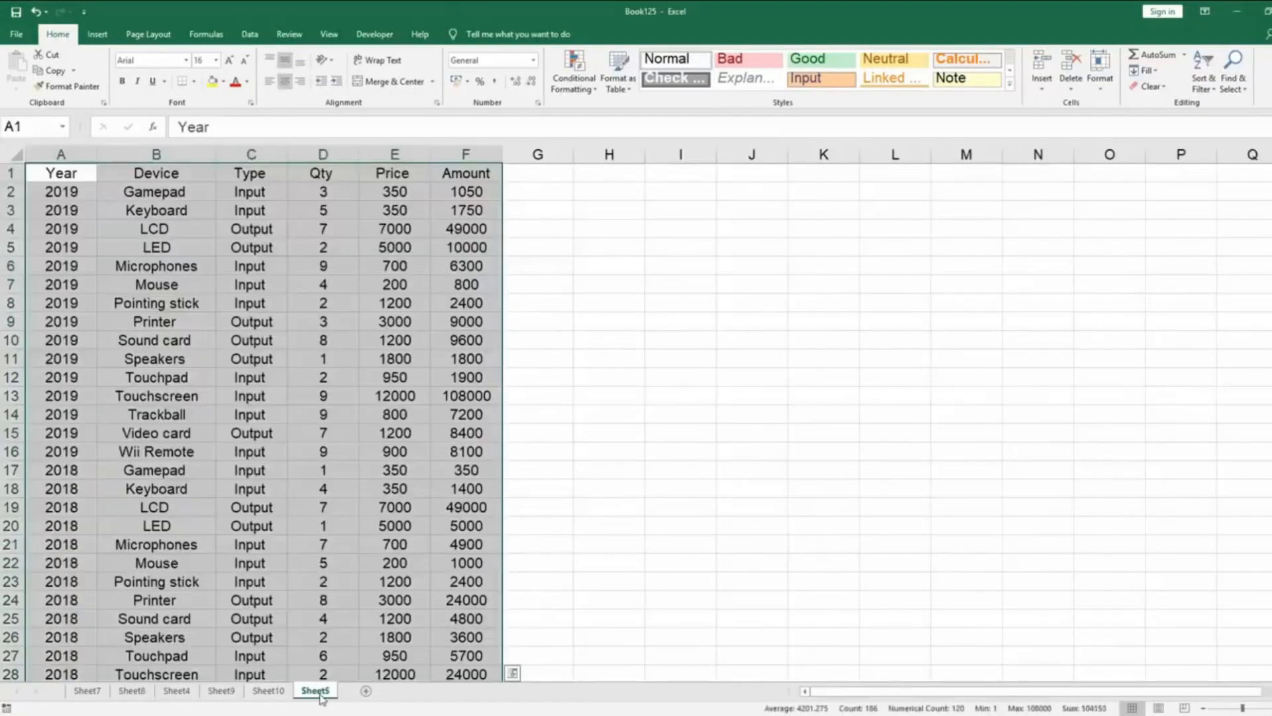
click(98, 34)
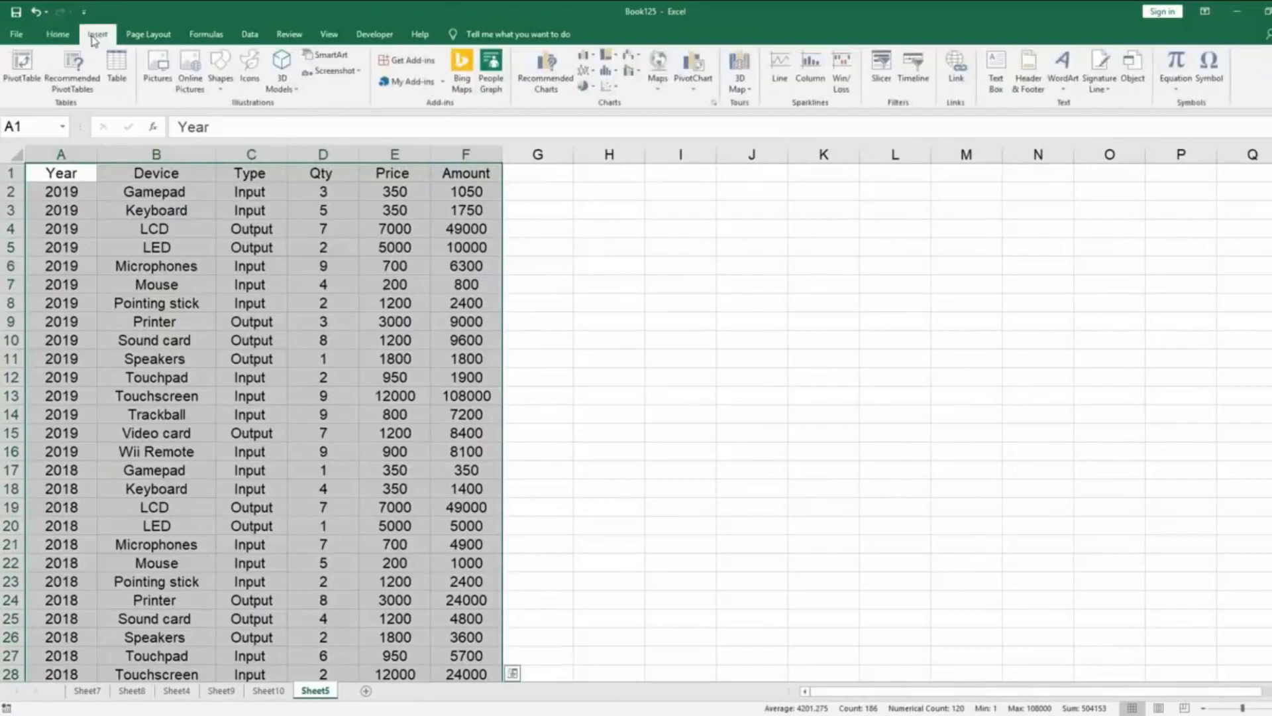
click(8, 73)
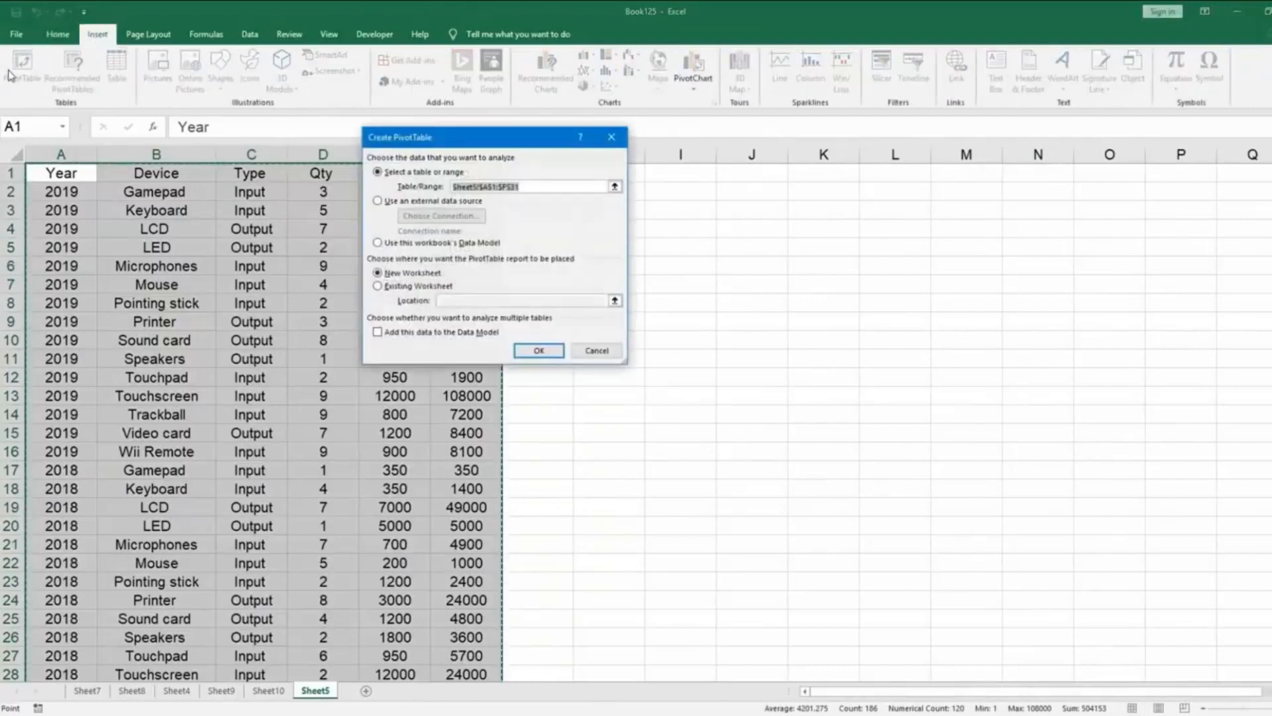
click(539, 351)
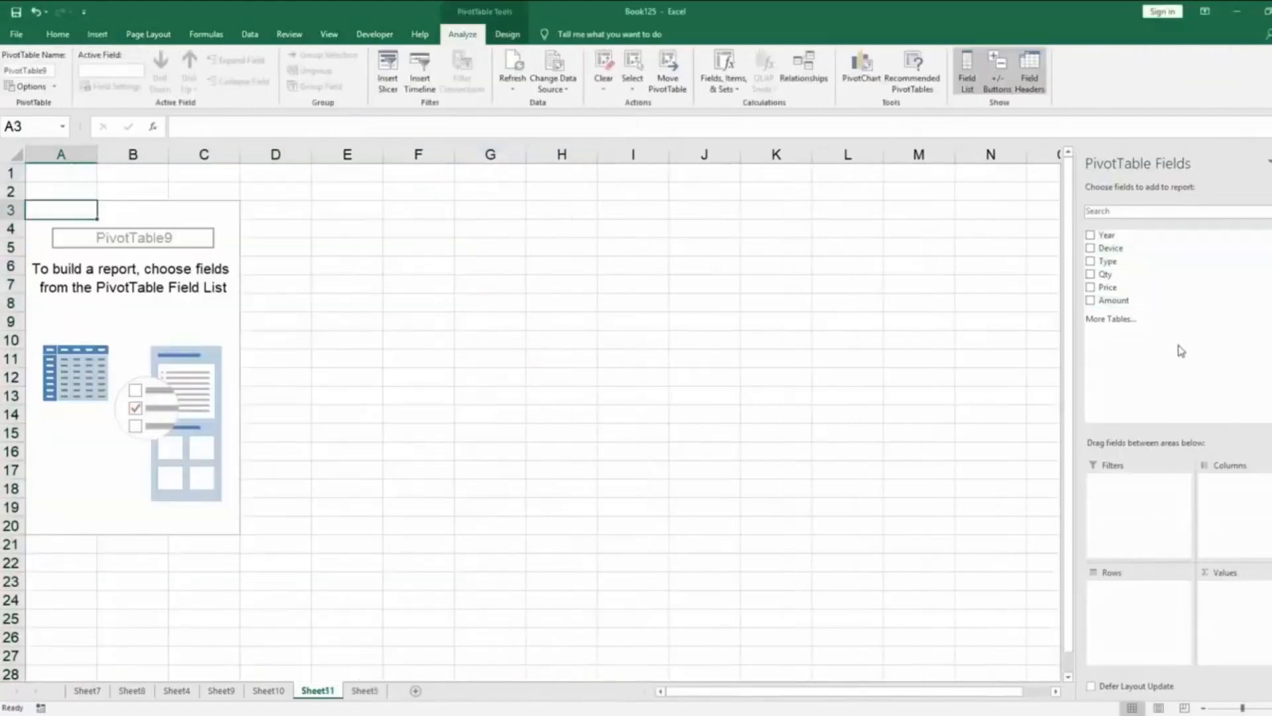
Place the Year and Type fields in Rows and the Device and Qty fields in Values of the new PivotTable.
drag(1114, 235, 1143, 590)
drag(1127, 261, 1239, 593)
drag(1120, 274, 1244, 600)
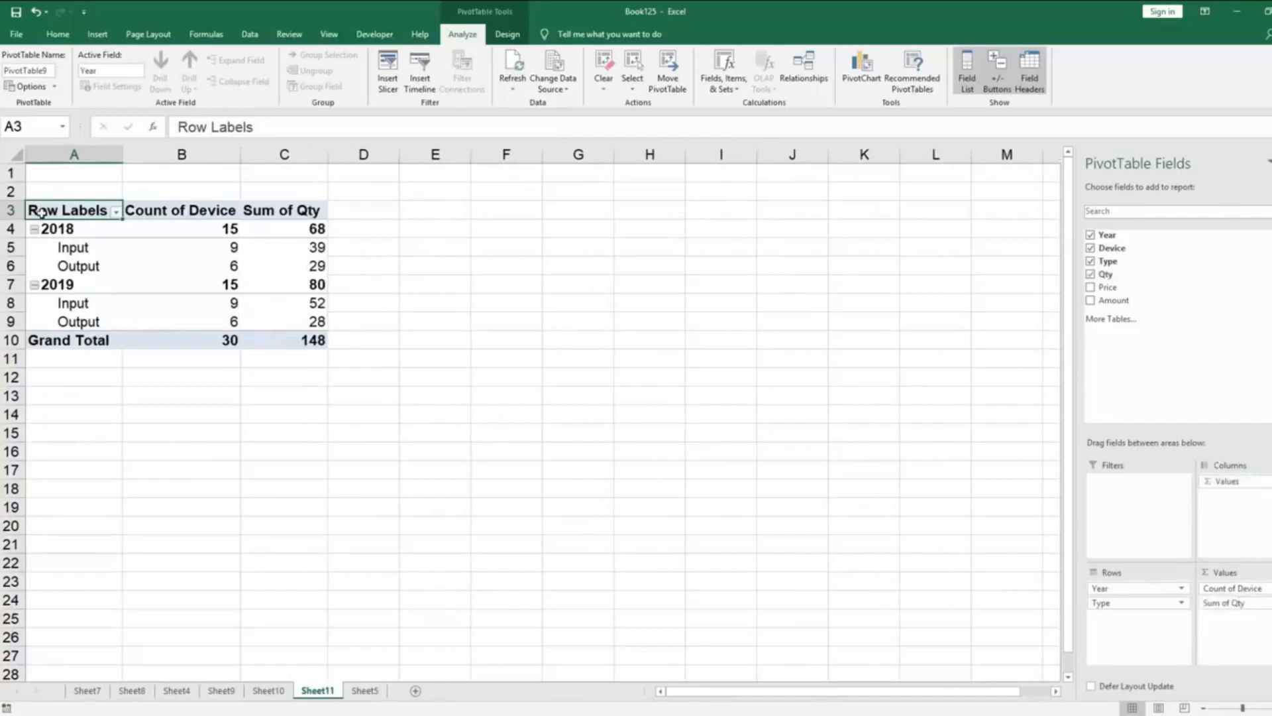
Insert a 3-D Line PivotChart from the PivotTable in A3:C10 of Sheet11.
drag(41, 211, 311, 340)
click(862, 65)
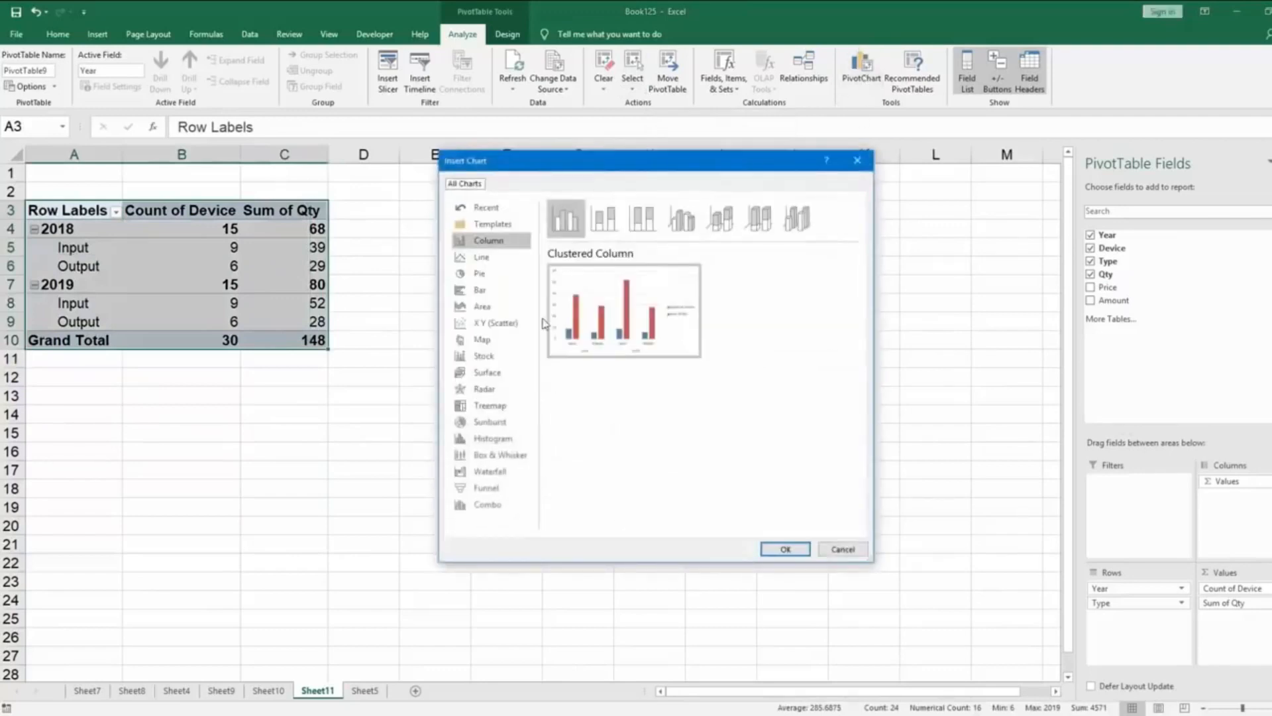
click(514, 361)
click(494, 257)
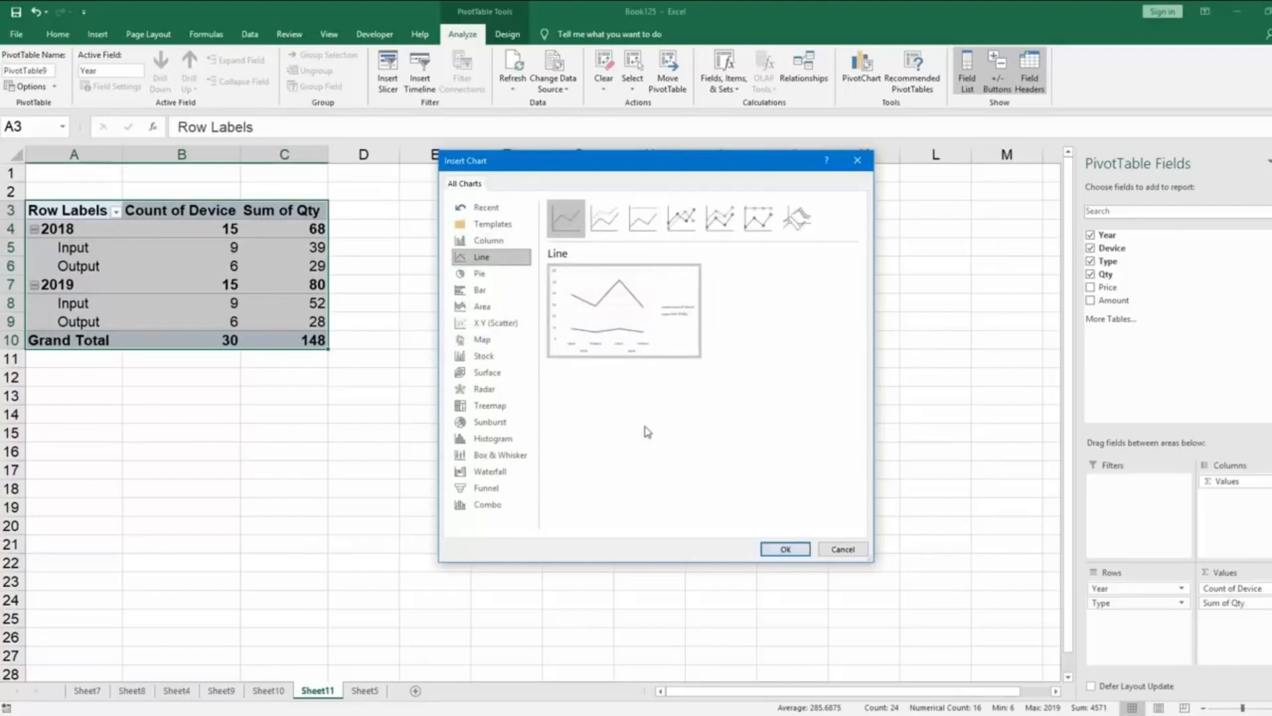
click(683, 222)
click(722, 222)
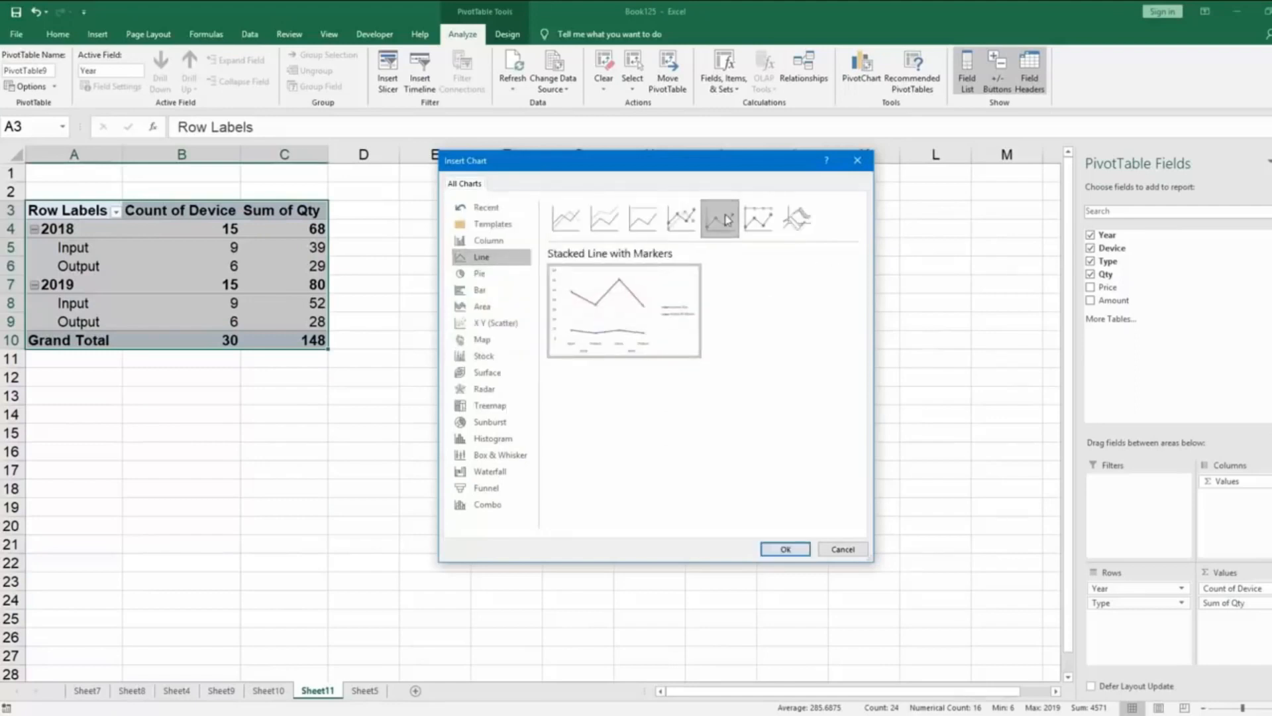
click(788, 220)
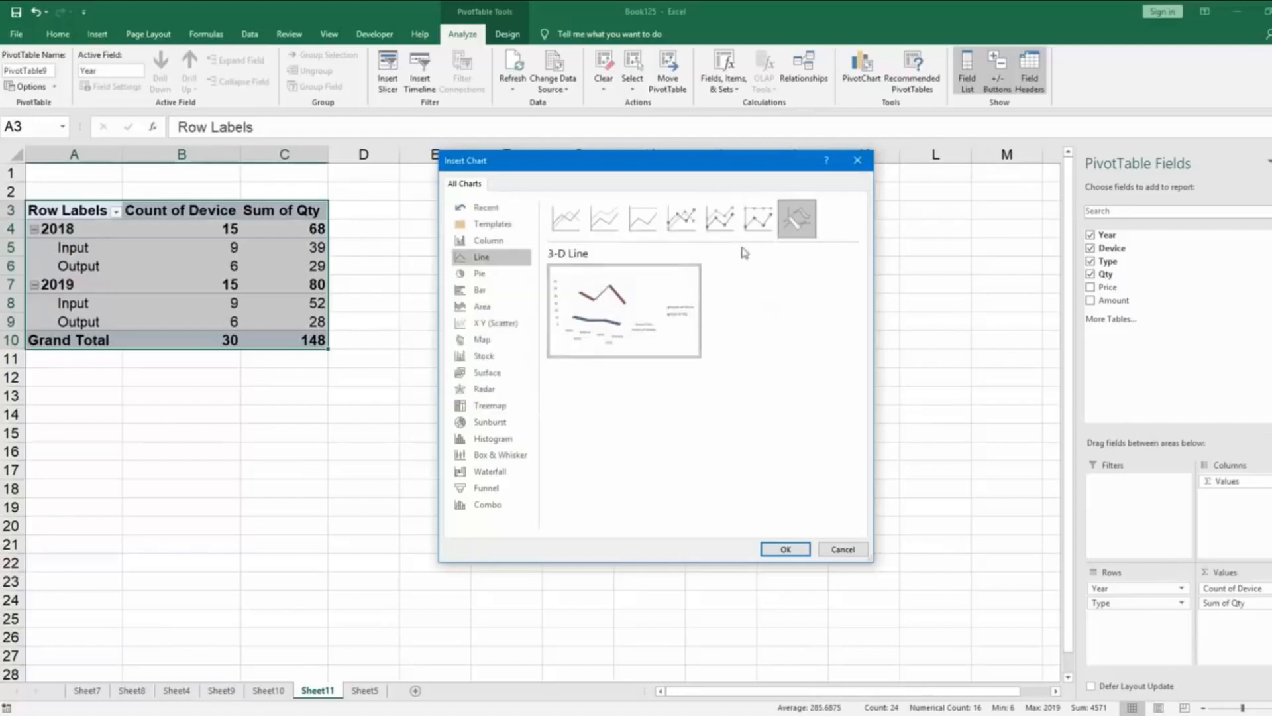
click(786, 549)
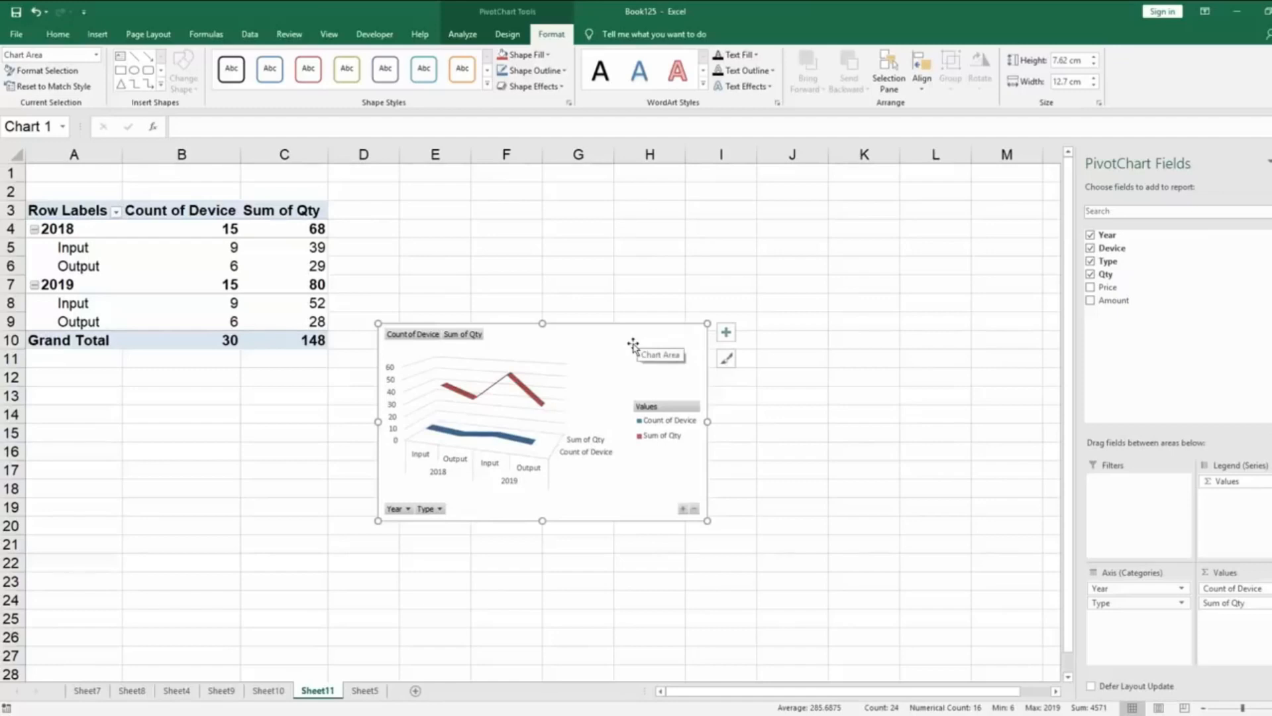
Move the 3-D line chart from Sheet11 to Sheet9 as an object and place it directly beside the pie chart.
click(462, 34)
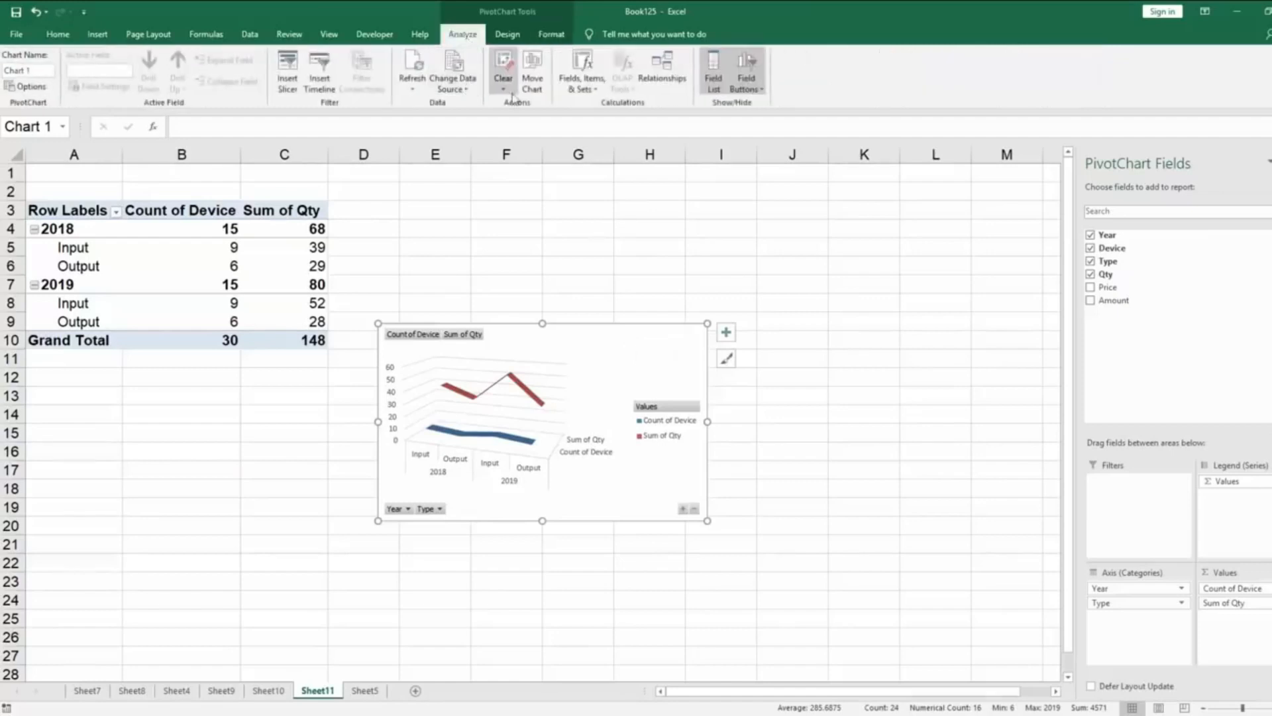
click(532, 78)
click(638, 269)
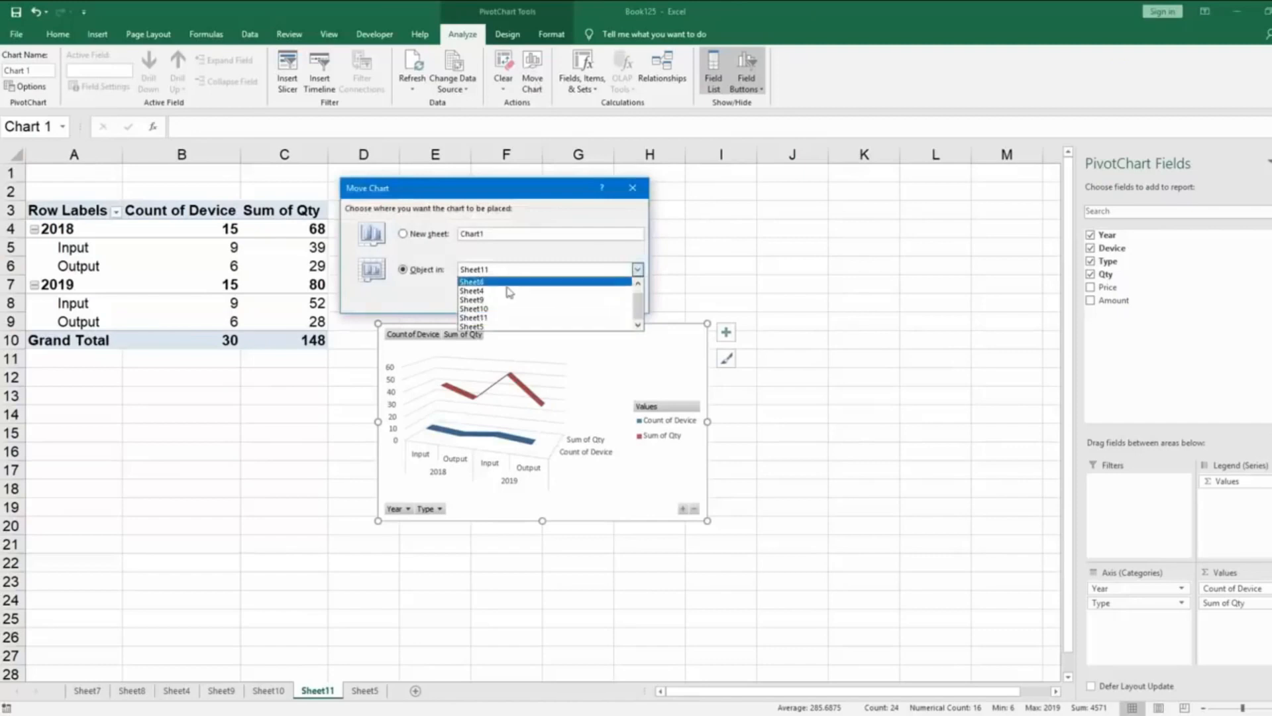
click(510, 298)
click(555, 302)
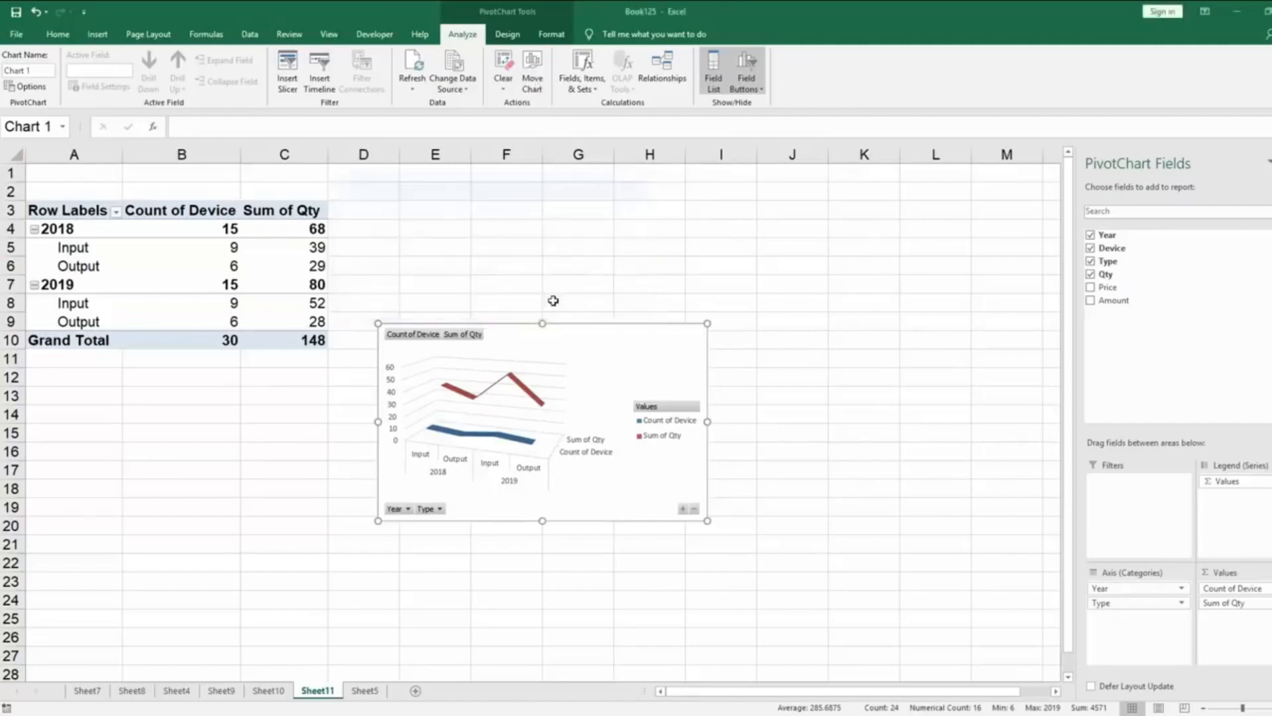
drag(596, 332, 575, 367)
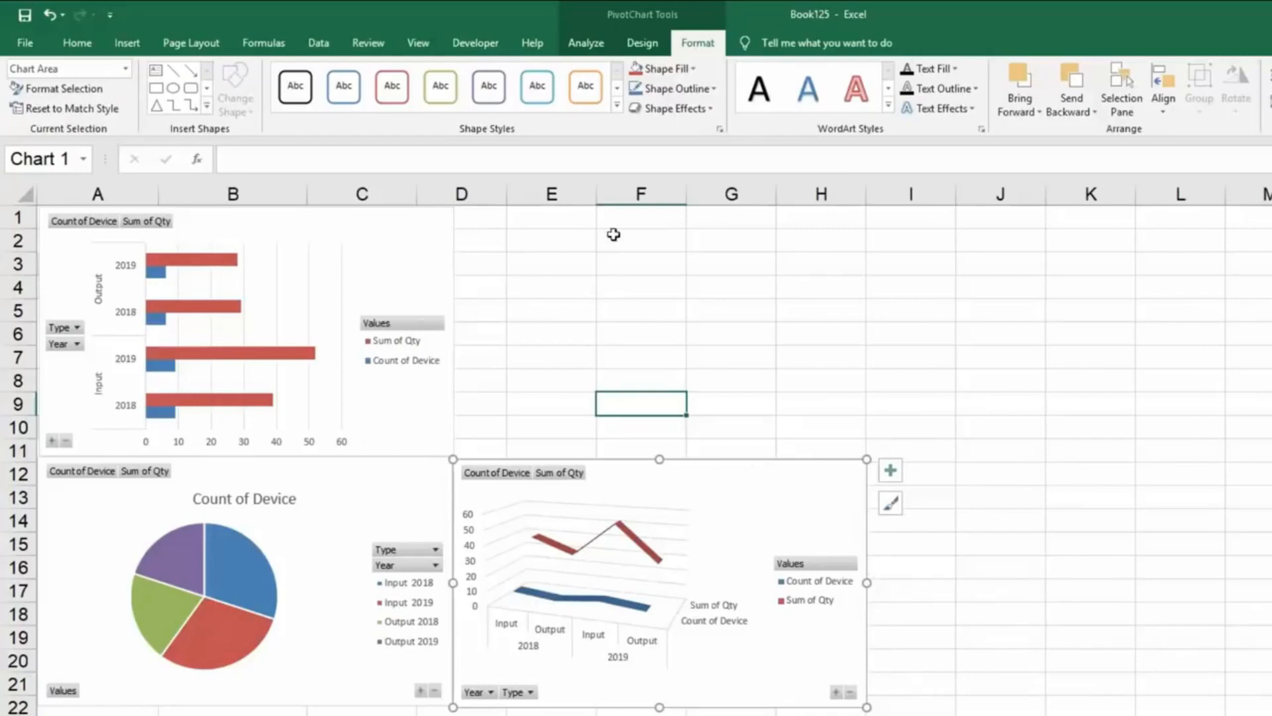
Insert slicers for the Year, Device and Type fields of the line chart on Sheet9.
click(600, 50)
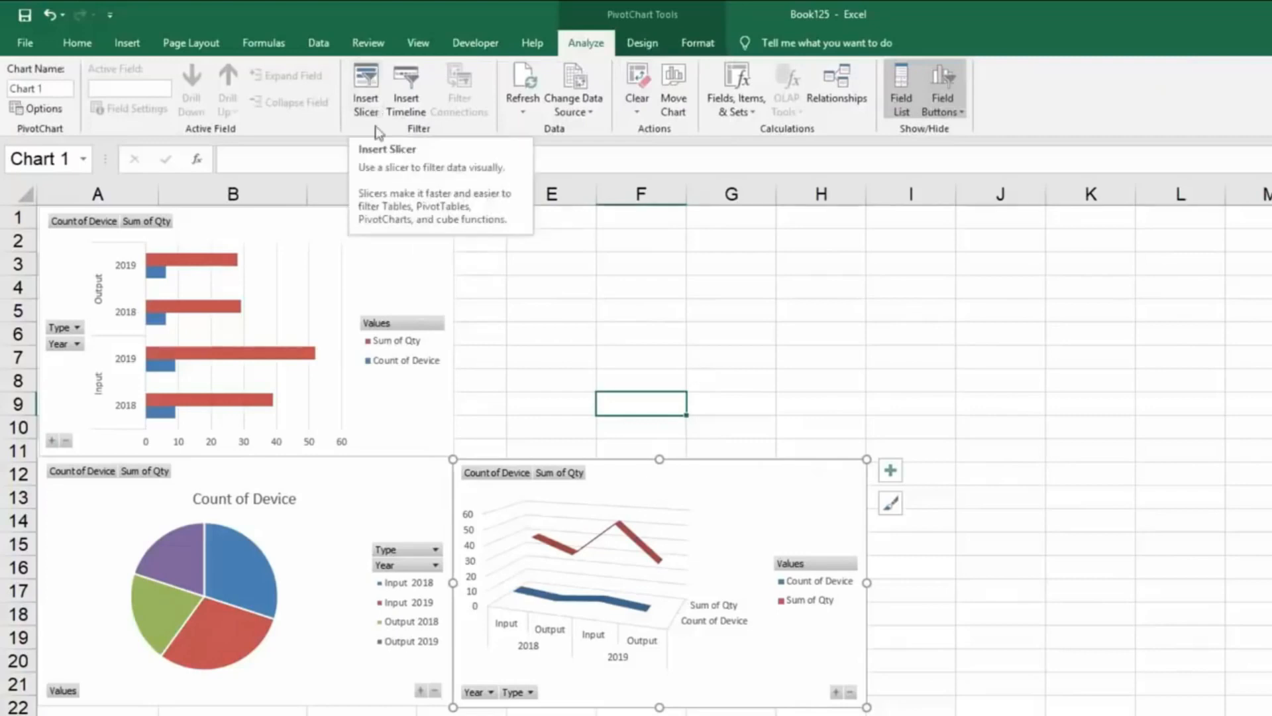
click(375, 101)
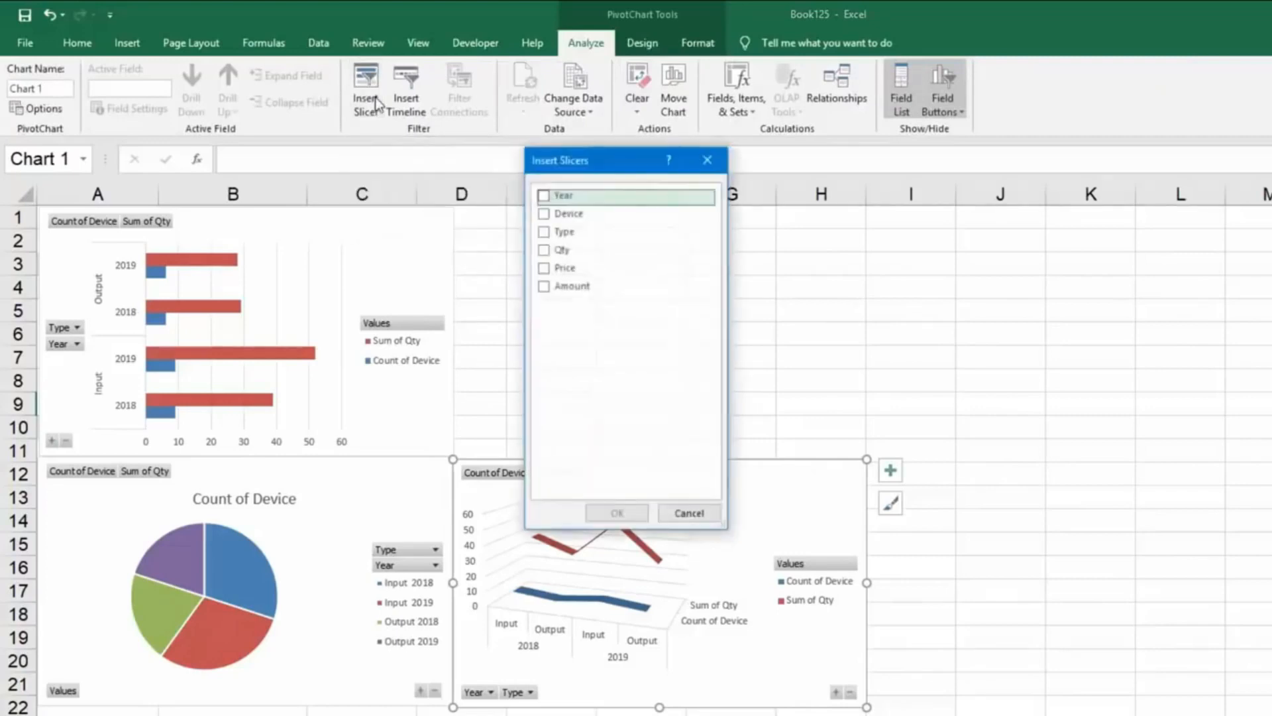
drag(550, 154, 859, 165)
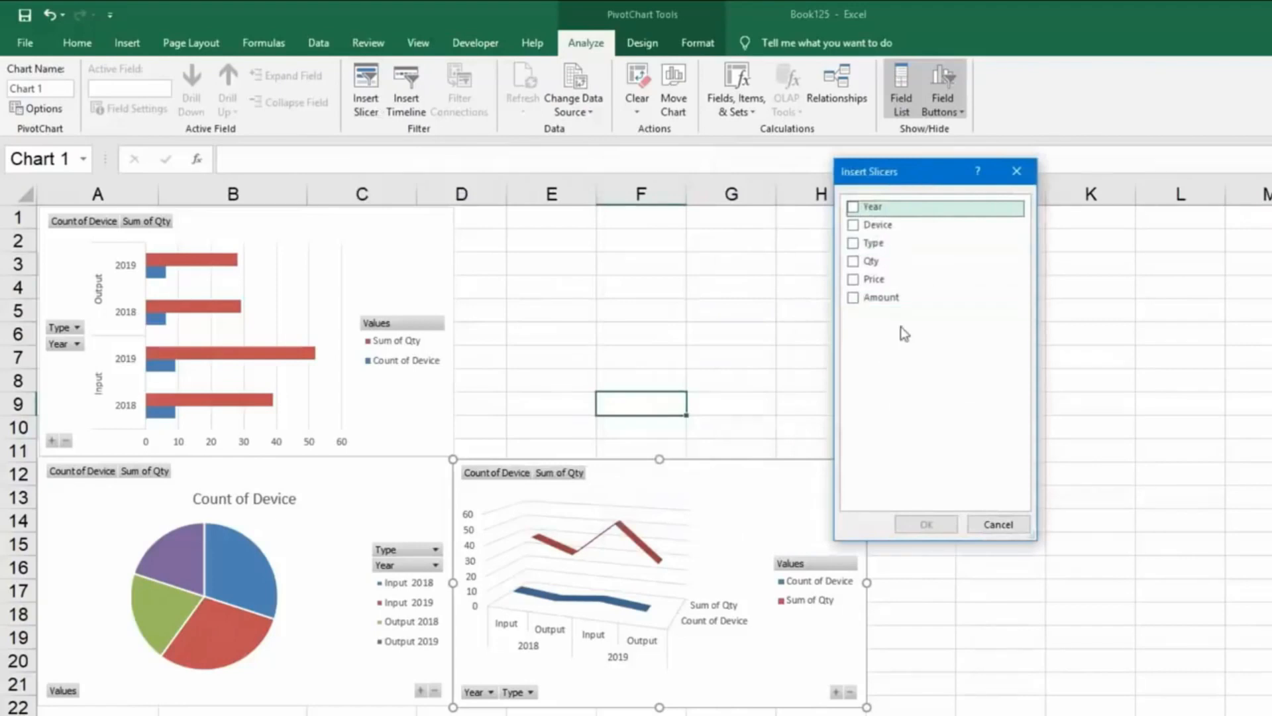
click(861, 206)
click(868, 224)
click(913, 244)
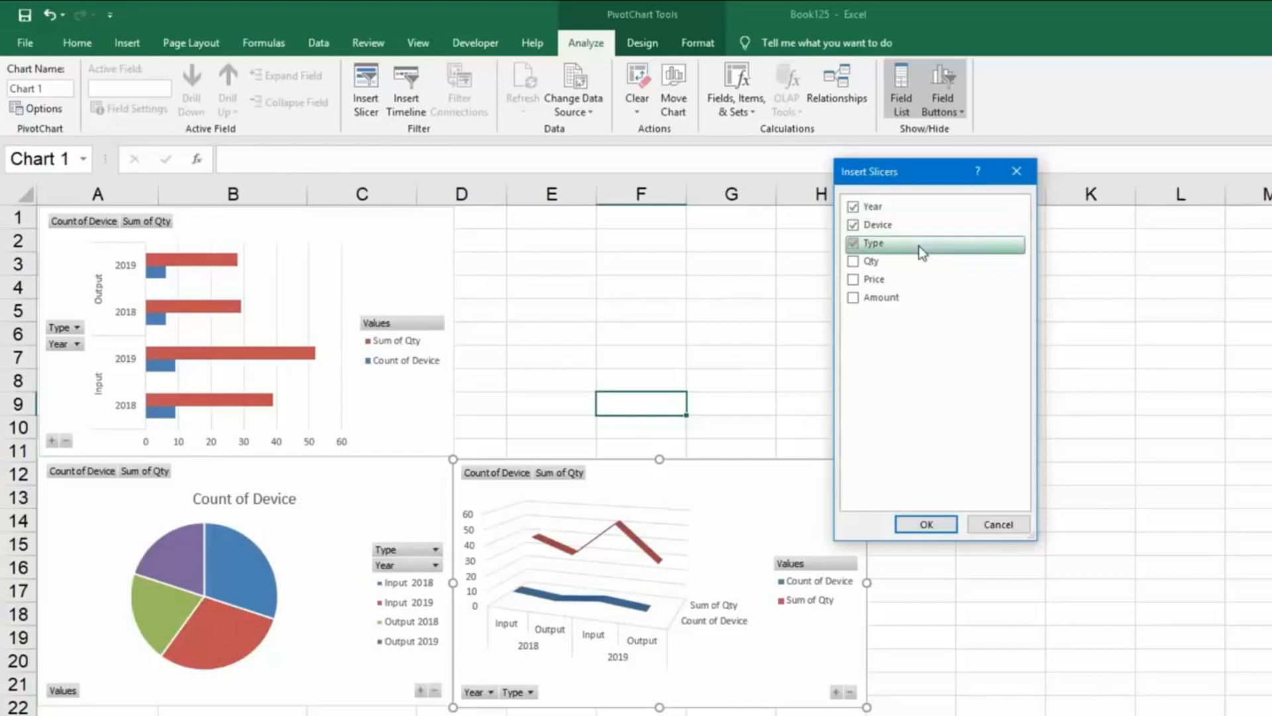
click(927, 524)
Line up the Year, Device and Type slicers side by side from row 1 beside the bar chart, with the line chart beneath them.
drag(651, 406, 523, 221)
drag(690, 434, 670, 351)
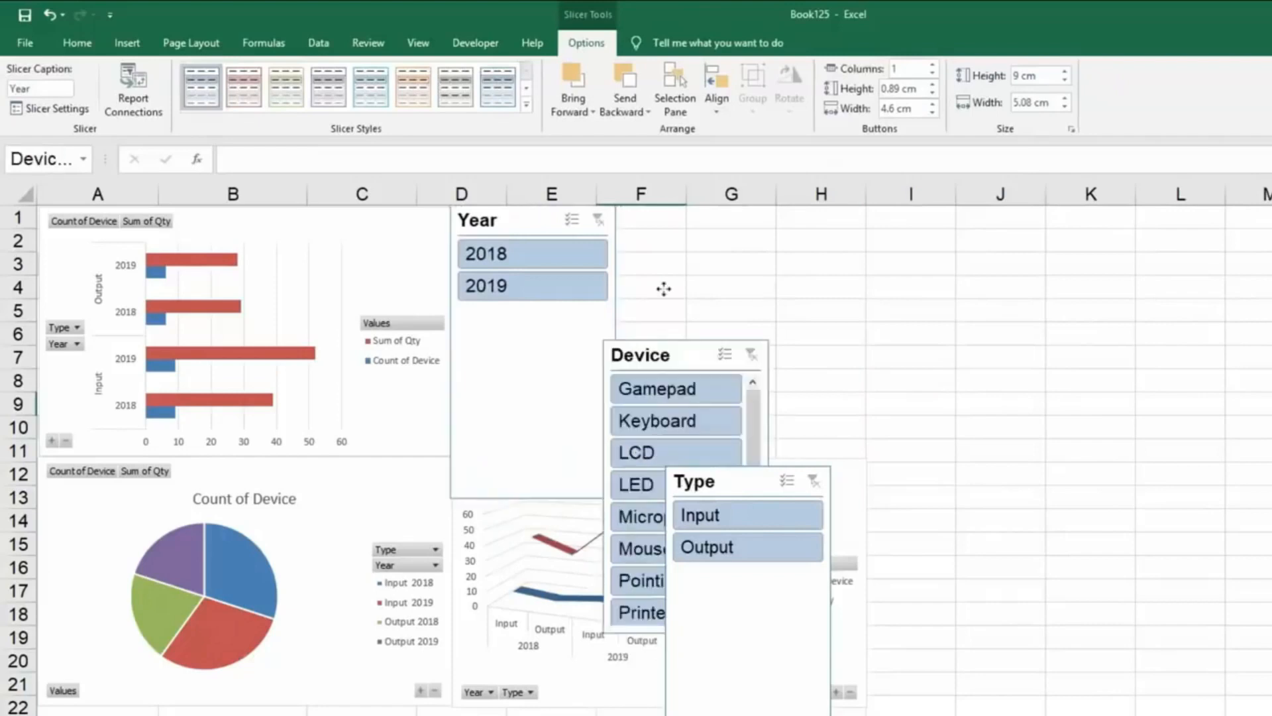
drag(664, 289, 658, 229)
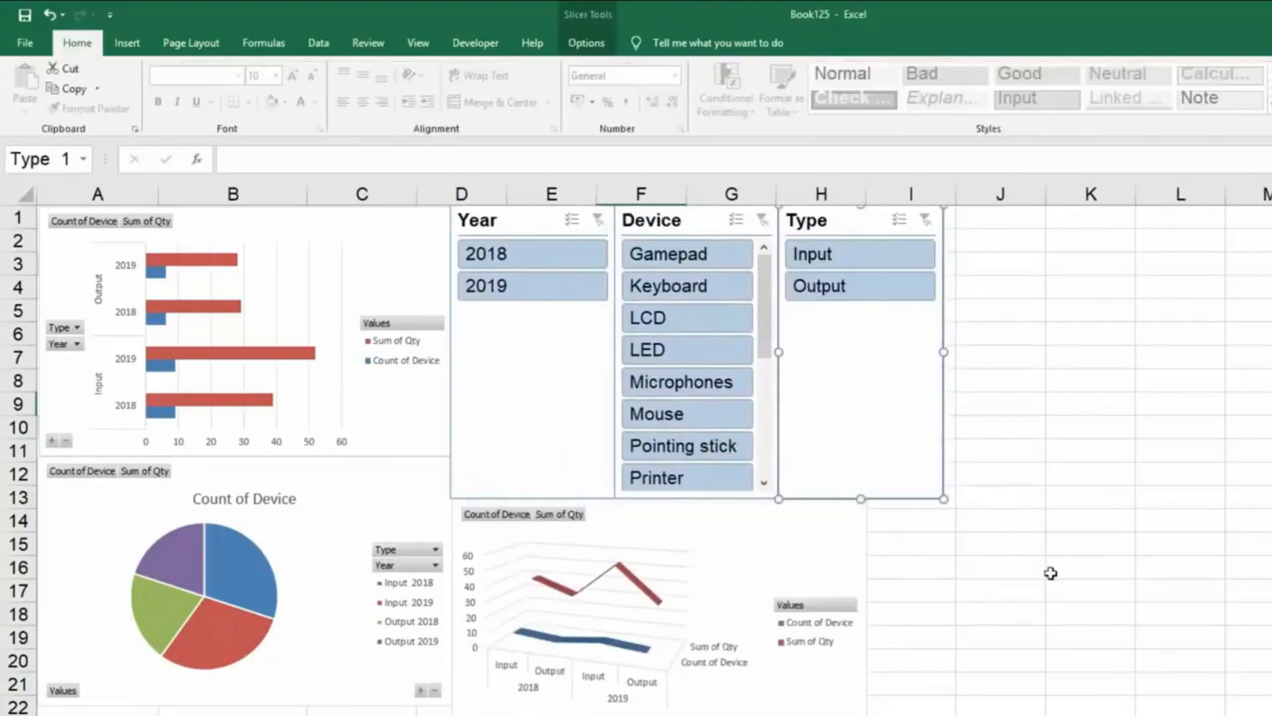
click(776, 535)
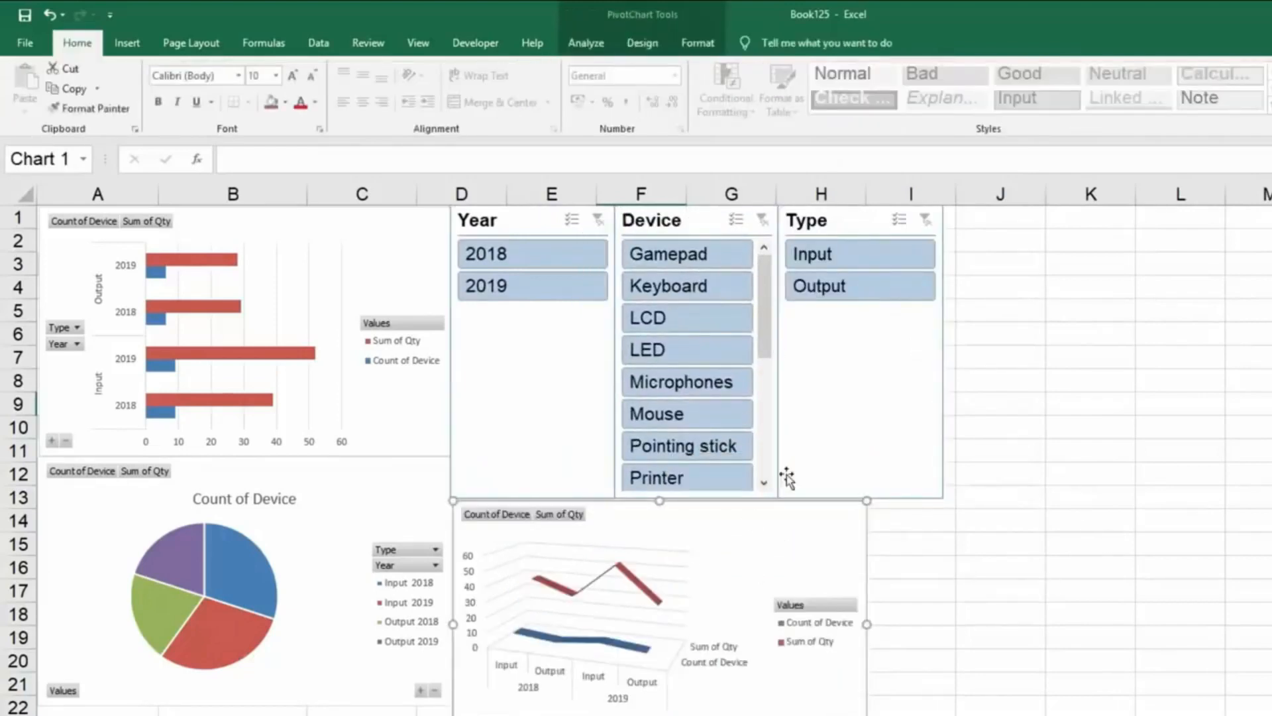
Try the Device slicer on the line chart by filtering to Keyboard, LED, Microphones and Mouse one at a time.
click(707, 297)
click(710, 351)
click(710, 391)
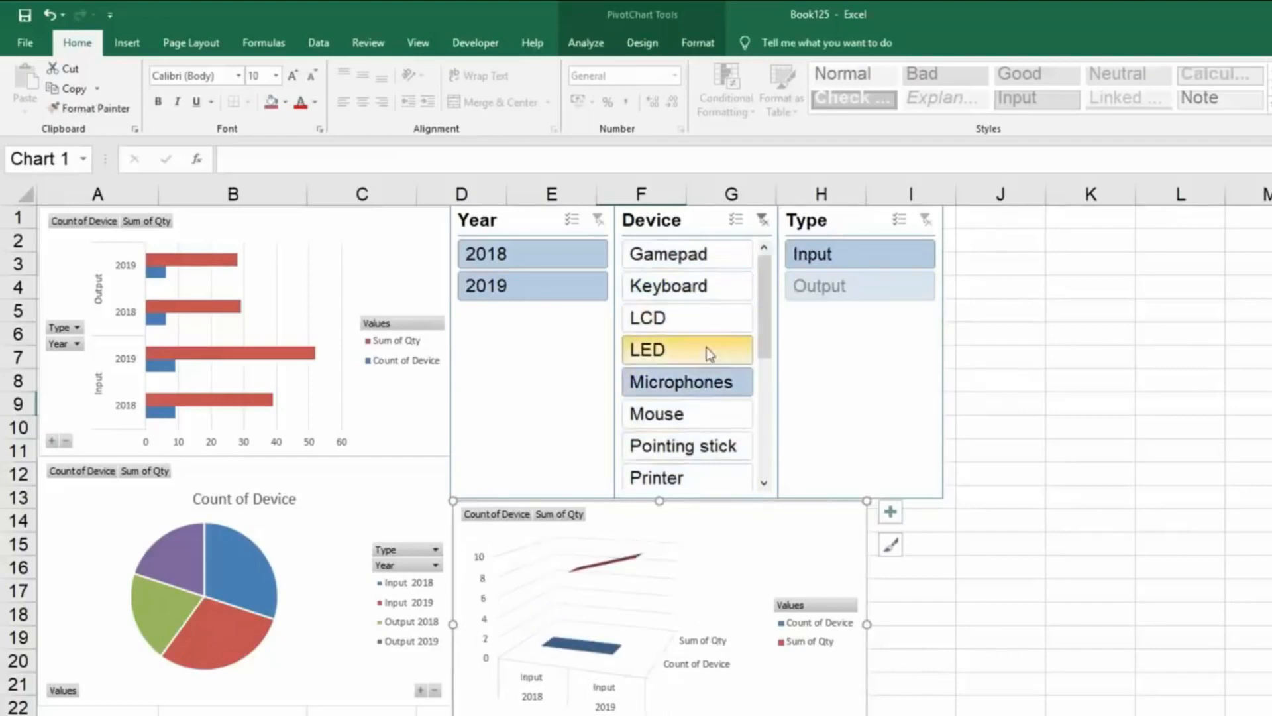
click(698, 286)
click(698, 349)
click(704, 411)
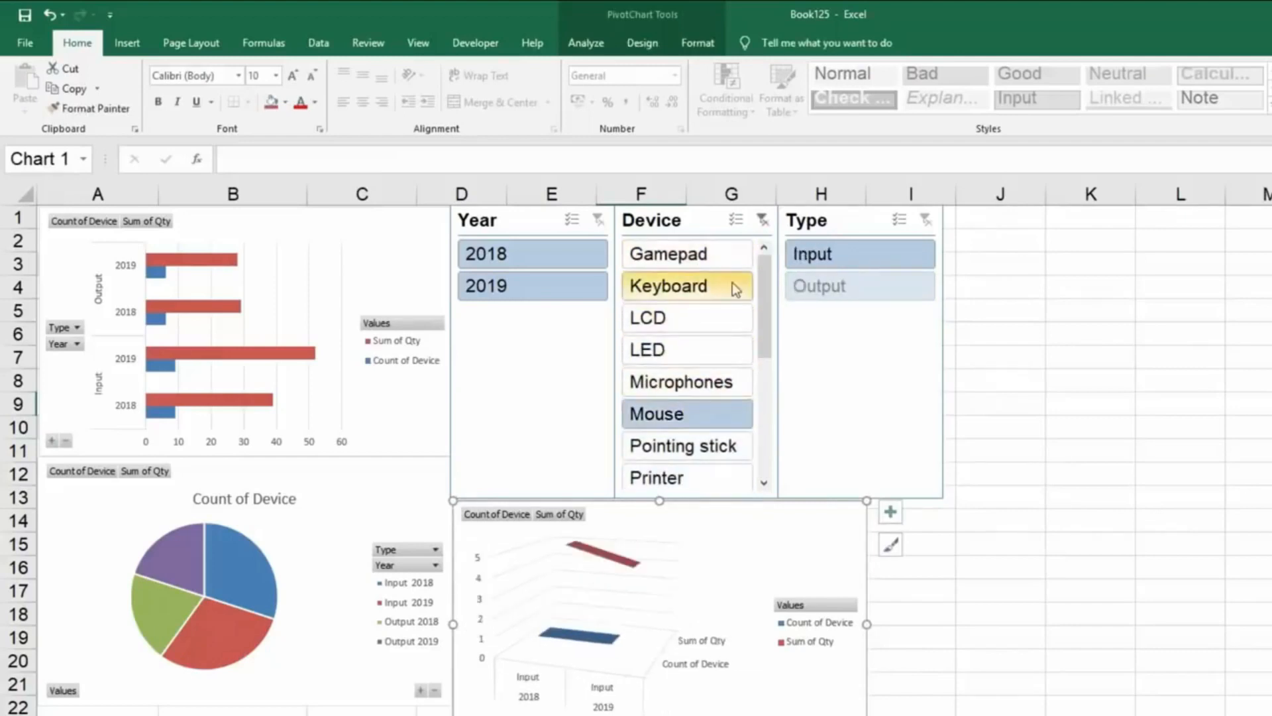
Filter the Type slicer to Output and clear the filters on the Device and Year slicers.
click(852, 286)
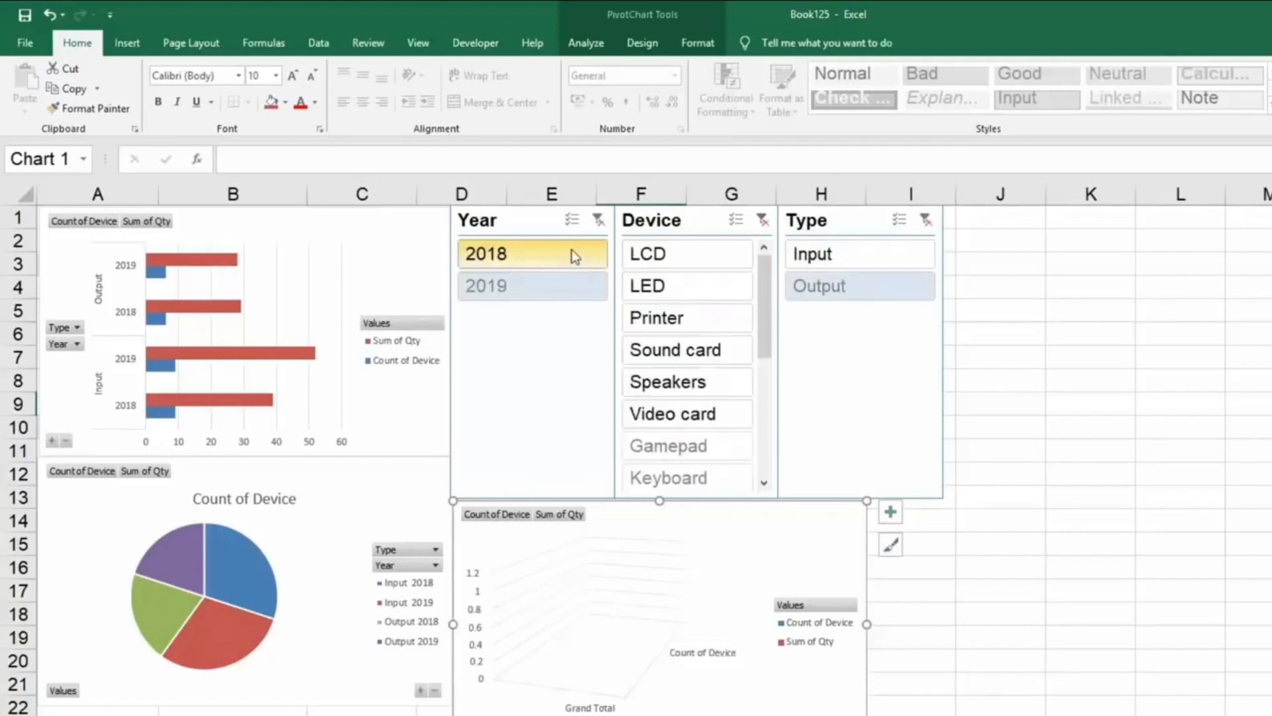
click(572, 256)
click(709, 258)
click(762, 220)
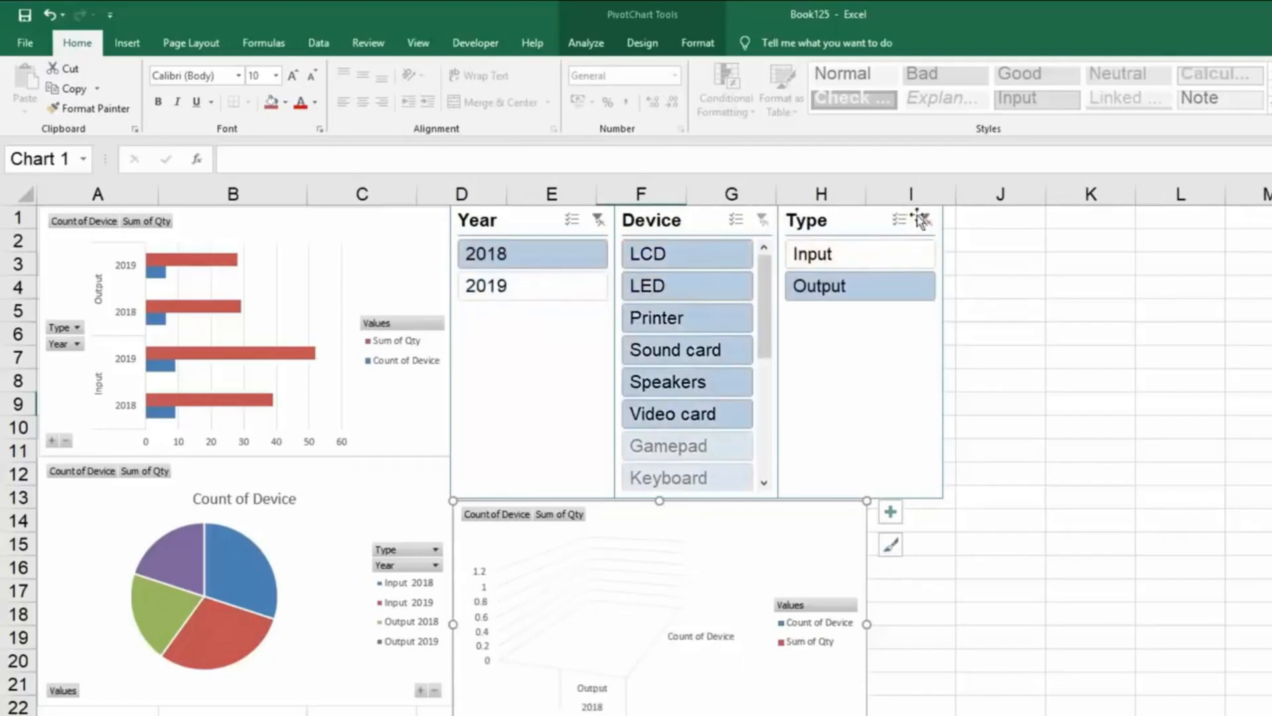
click(598, 221)
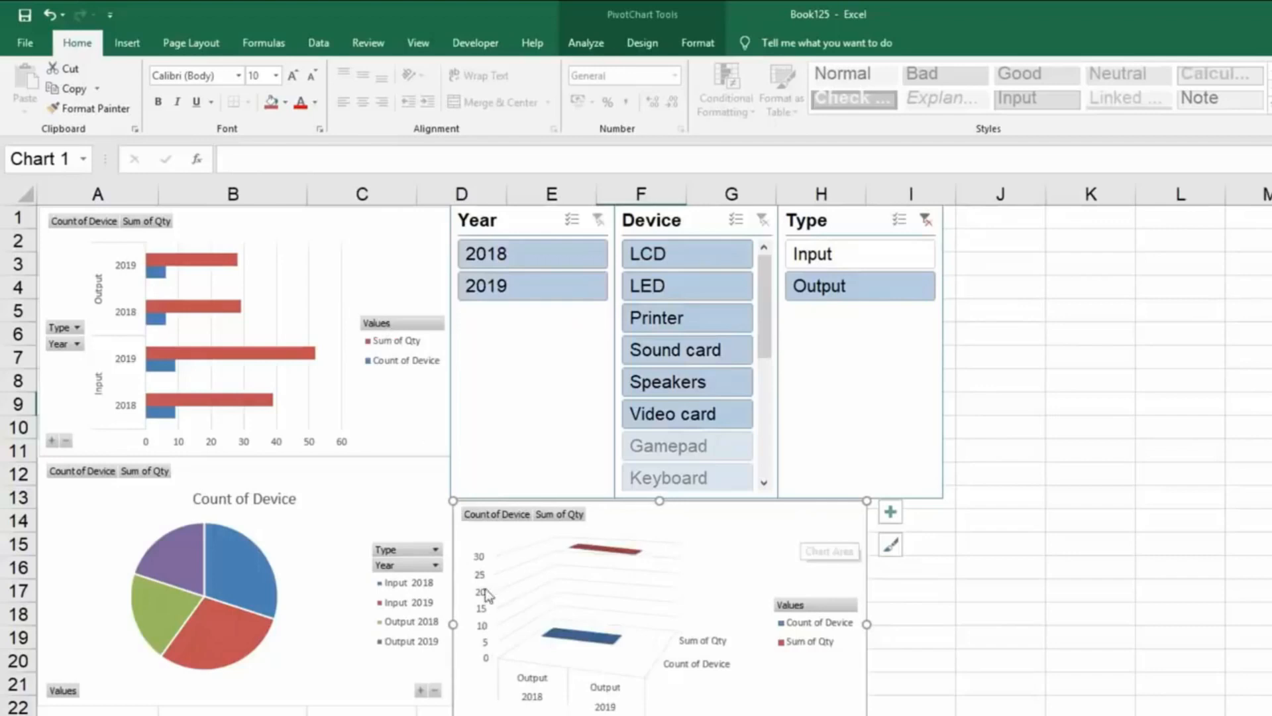
Connect the Year slicer to PivotTable8 on Sheet10 and PivotTable7 on Sheet9 through its report connections.
click(540, 222)
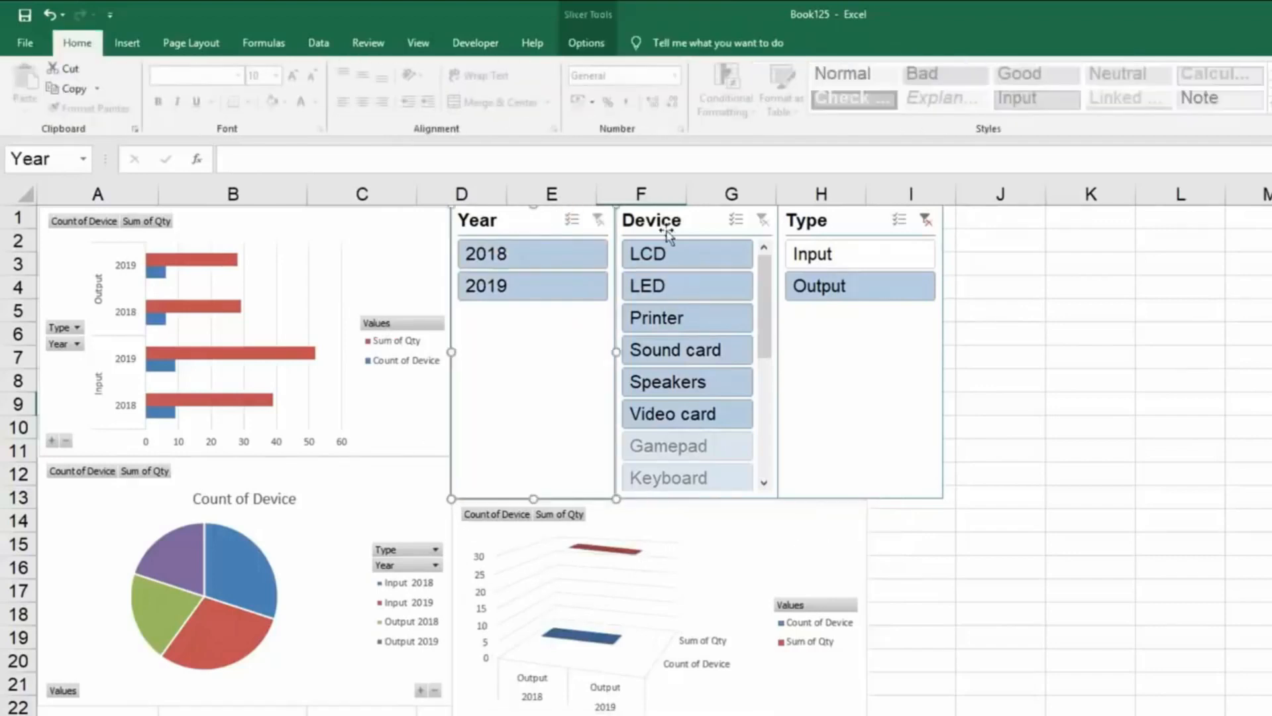
click(666, 230)
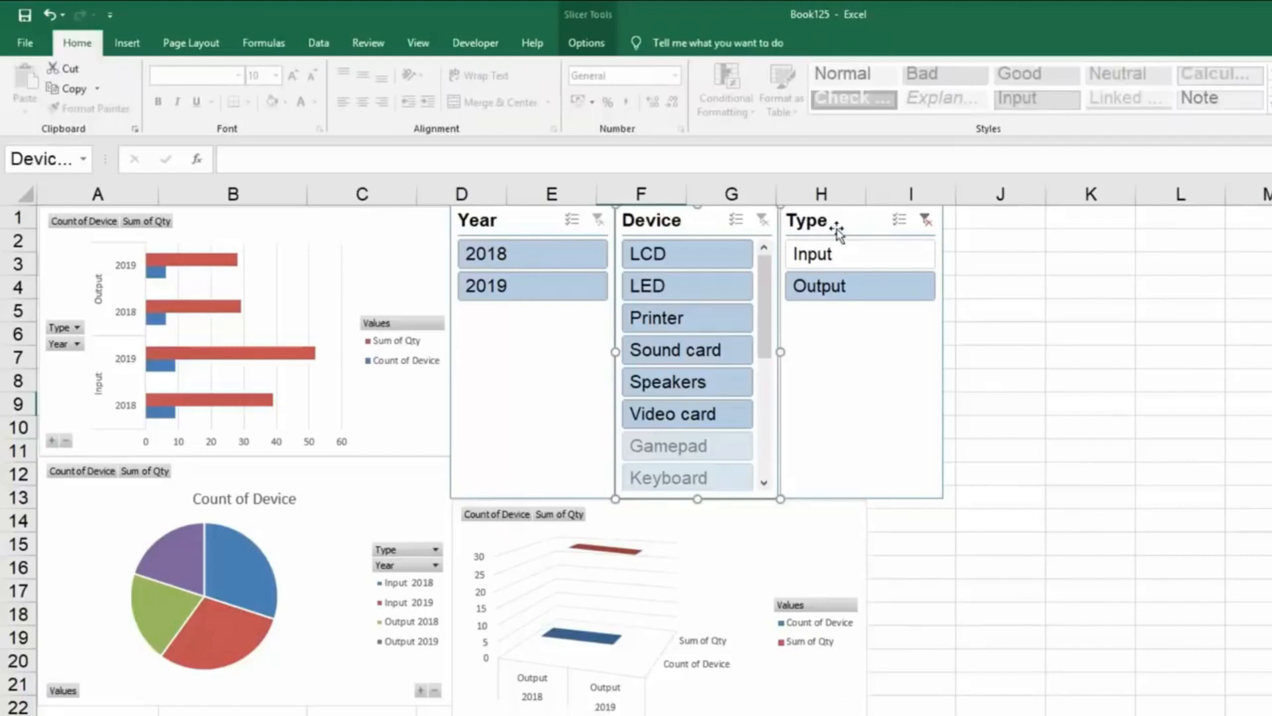
click(536, 228)
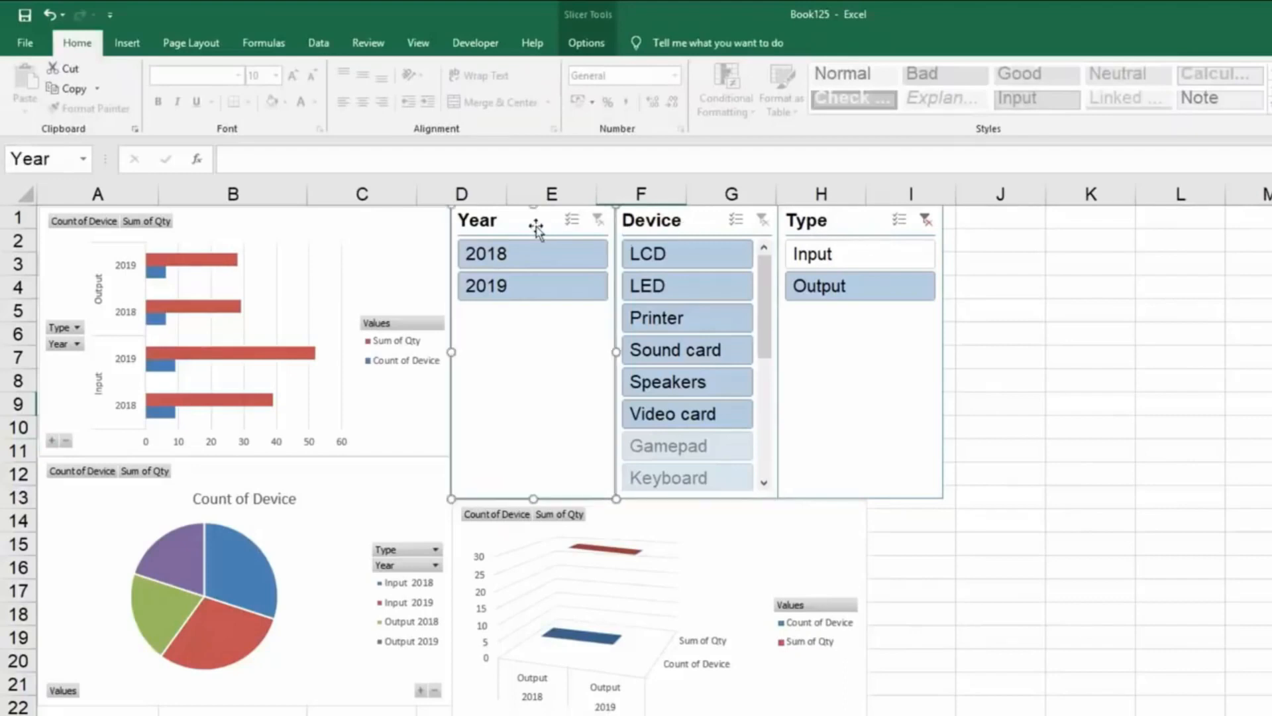
click(580, 44)
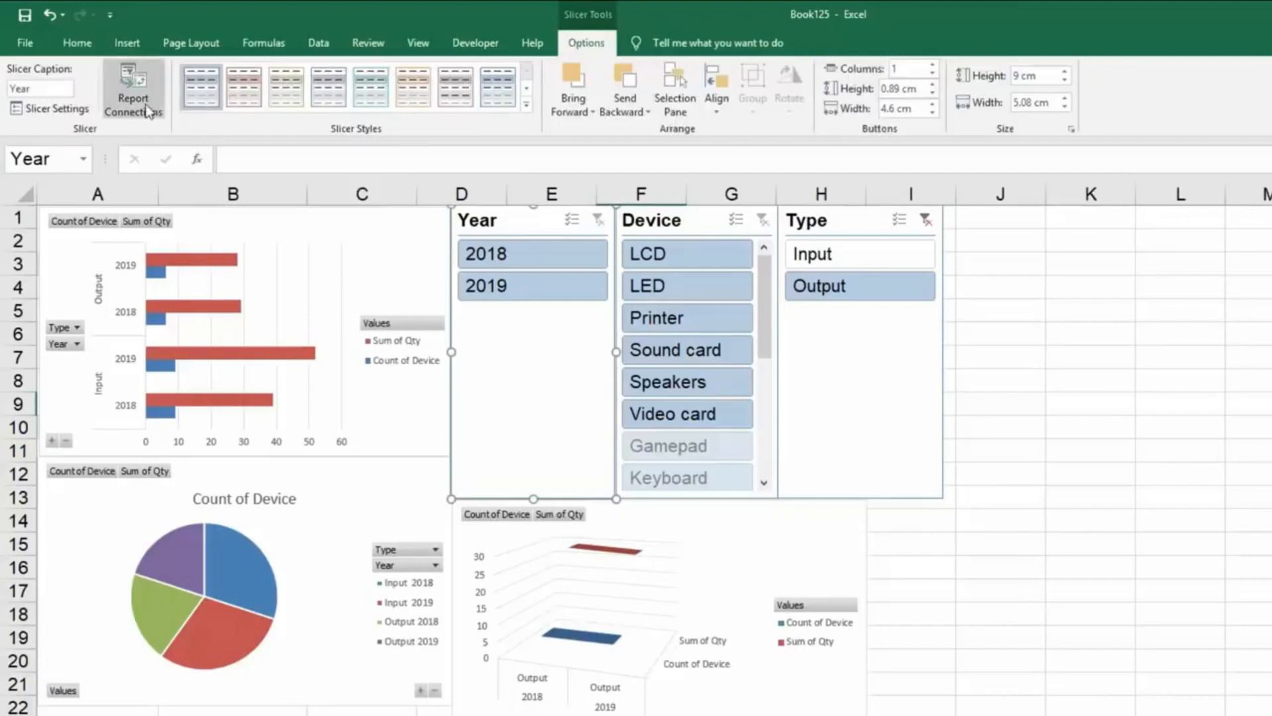
click(136, 88)
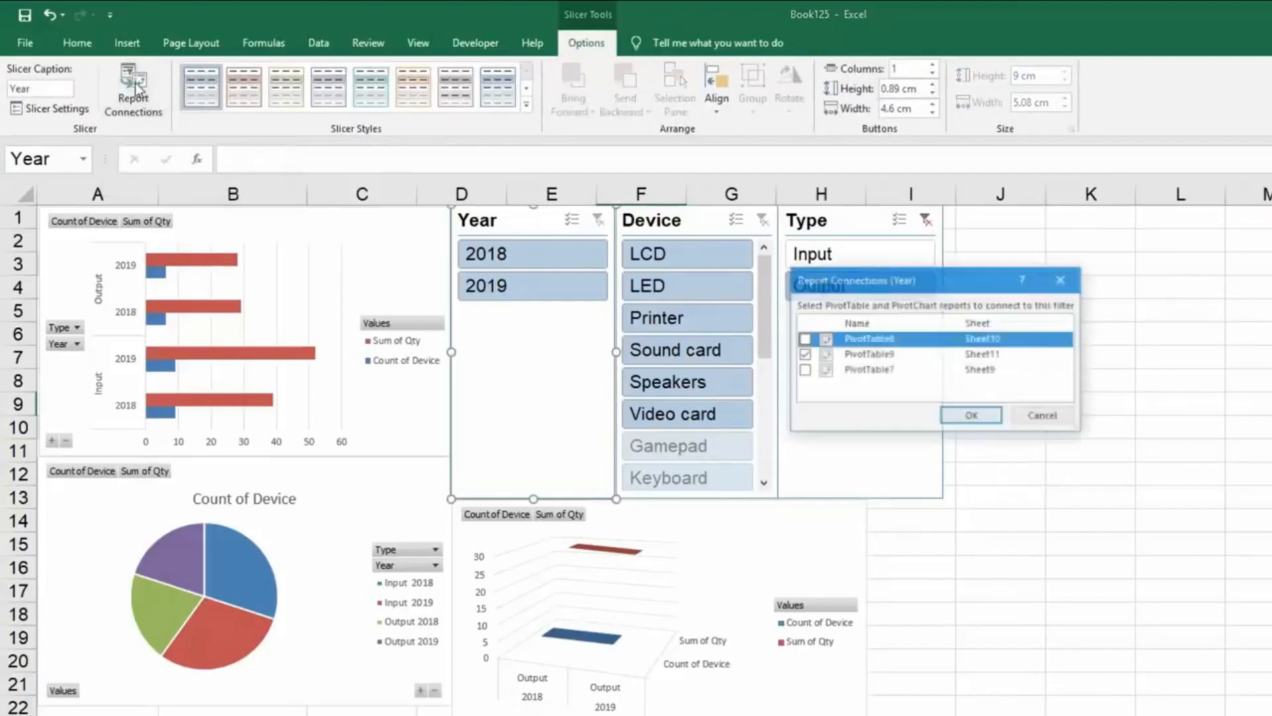
click(804, 339)
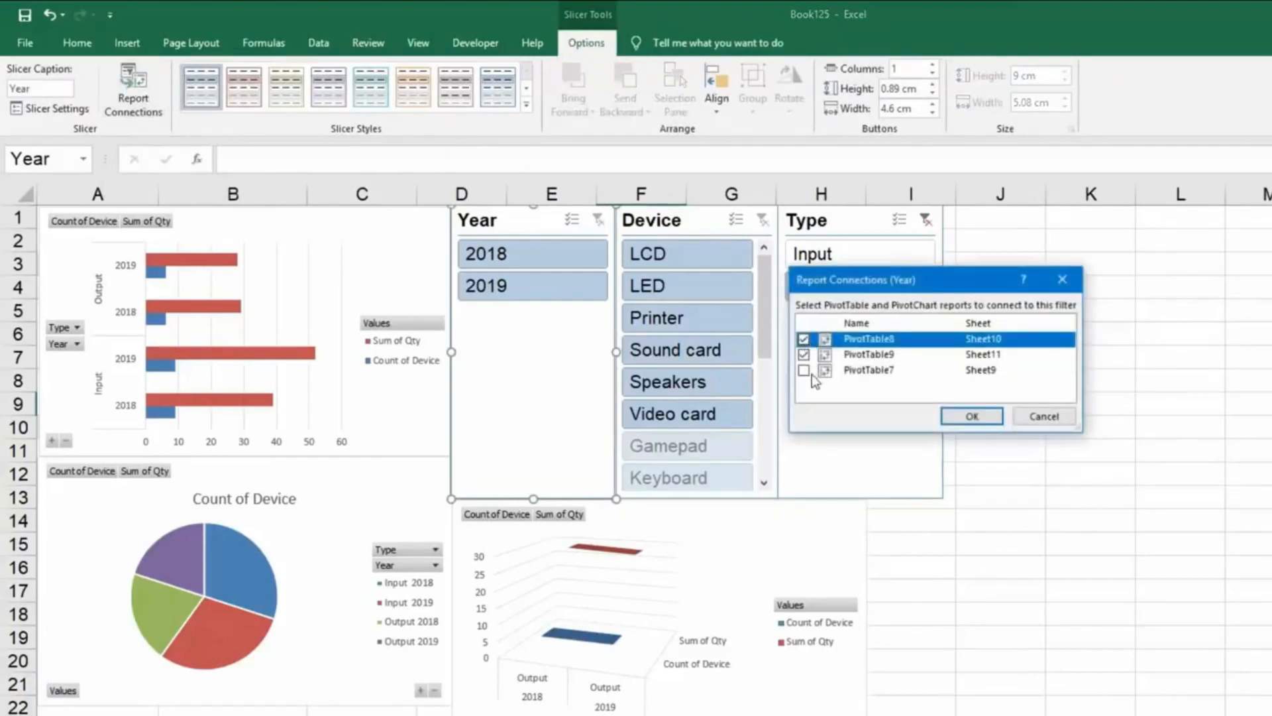
click(804, 369)
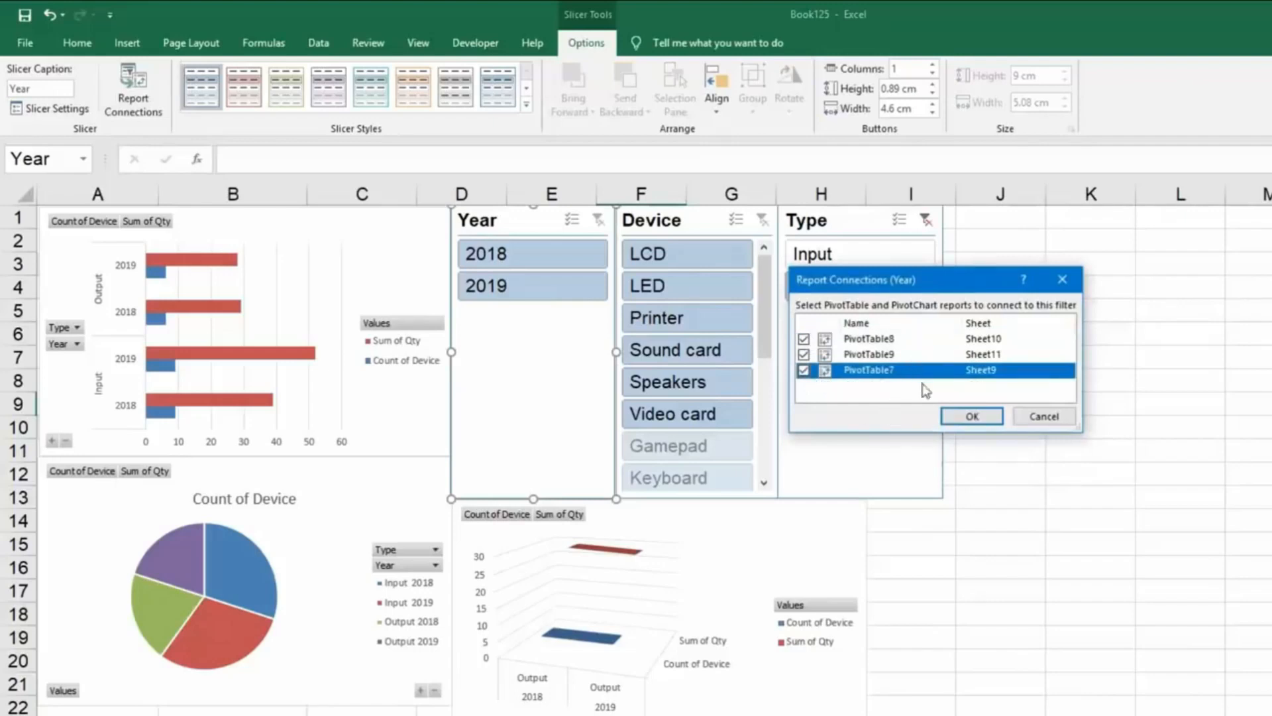
click(972, 418)
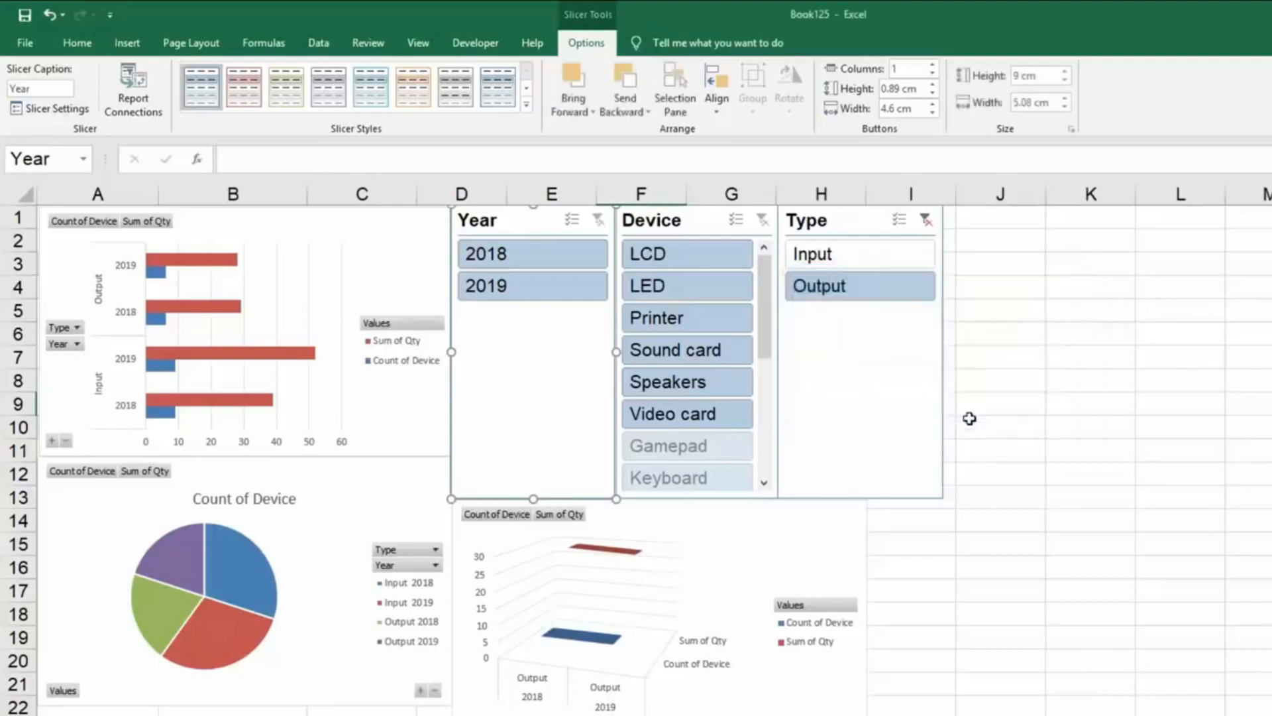
Connect the Device slicer to PivotTable8 on Sheet10 and PivotTable7 on Sheet9 through its report connections.
click(670, 224)
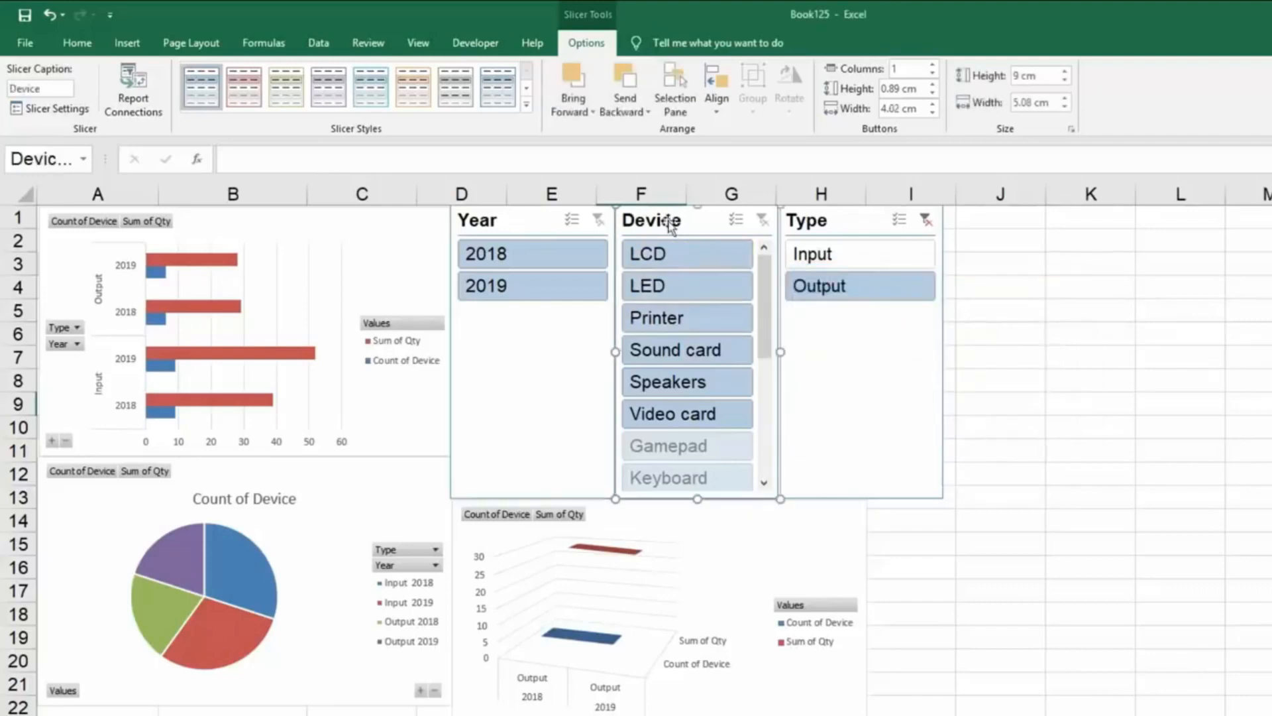
click(134, 99)
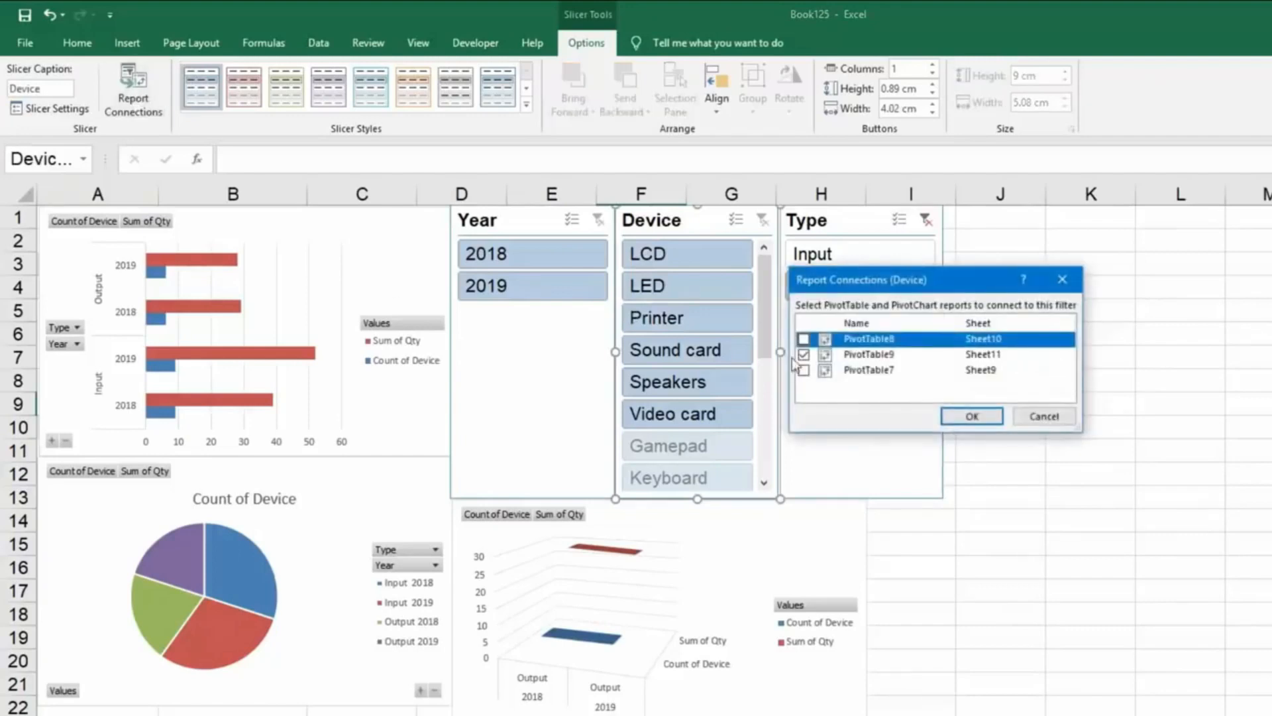
click(804, 370)
click(972, 416)
Connect the Type slicer to PivotTable8 on Sheet10 and PivotTable7 on Sheet9 through its report connections.
click(874, 232)
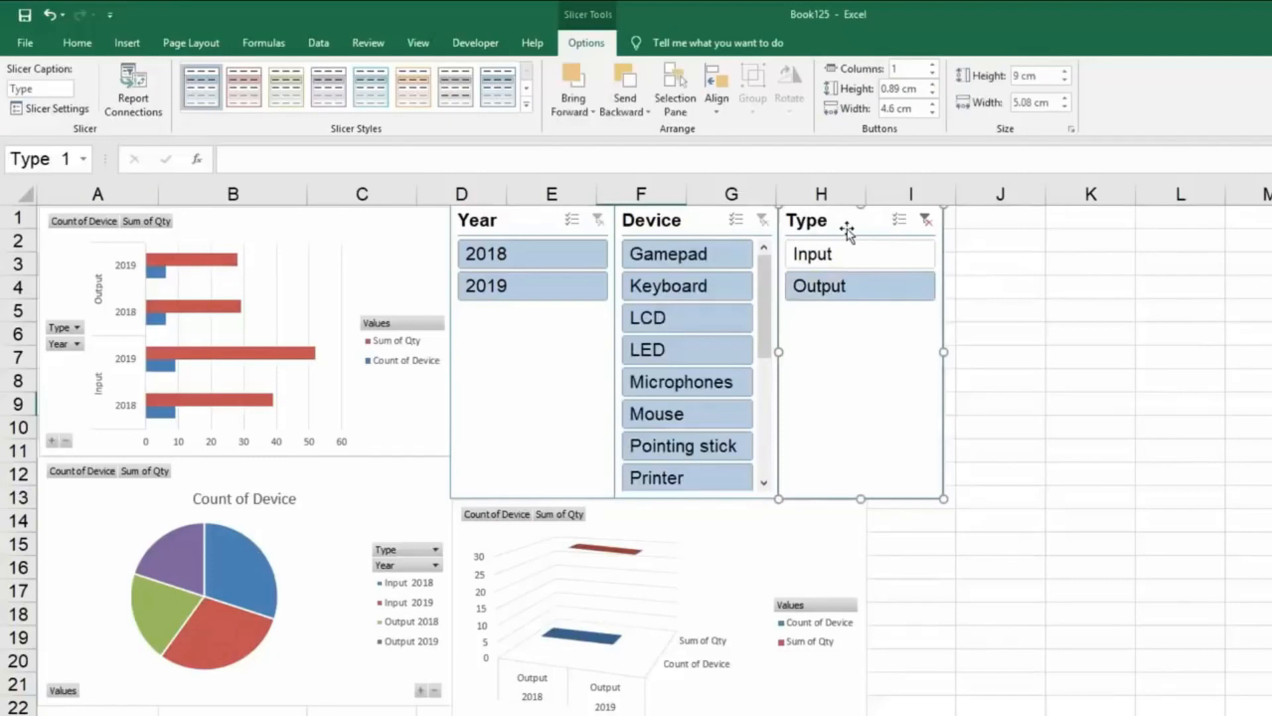
click(134, 103)
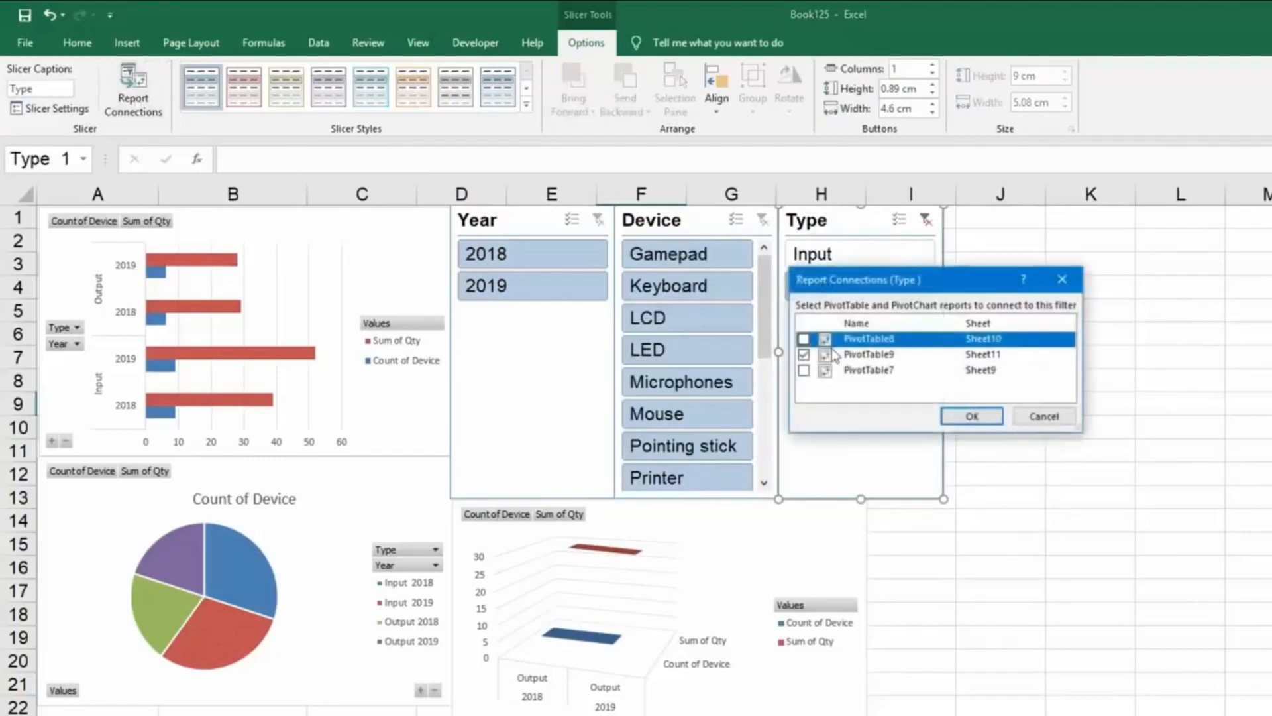
click(804, 370)
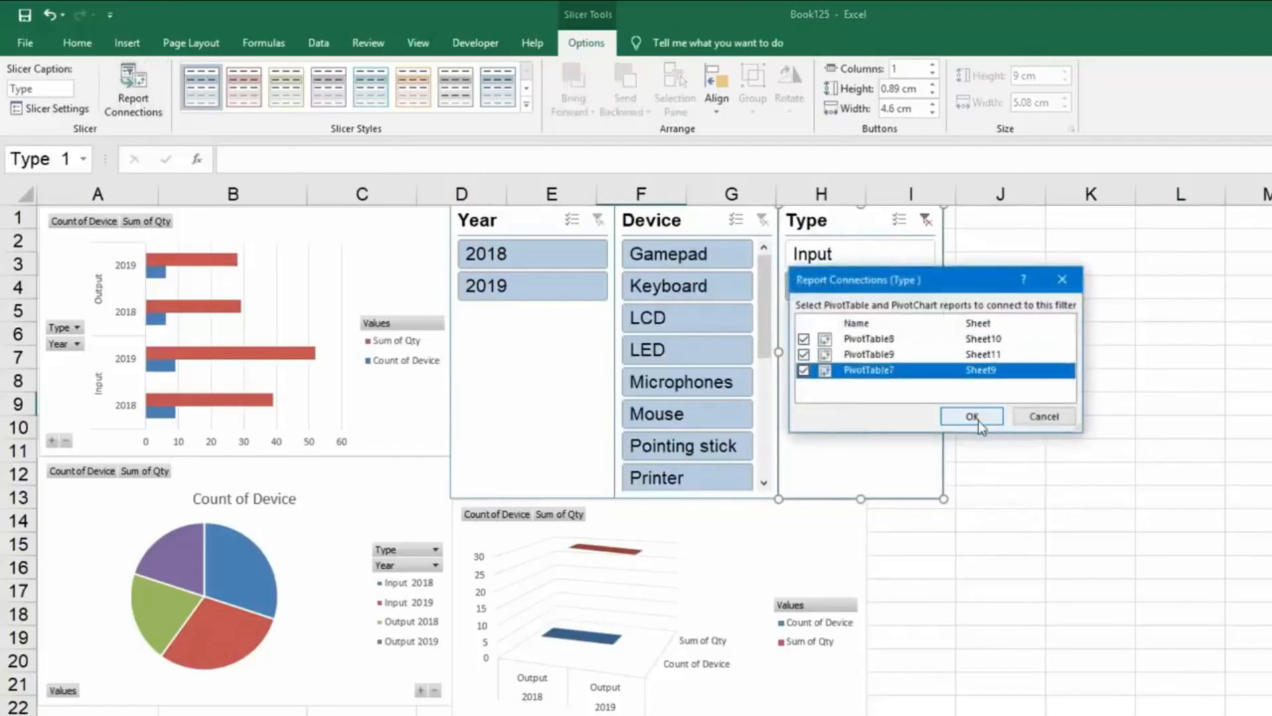
click(973, 418)
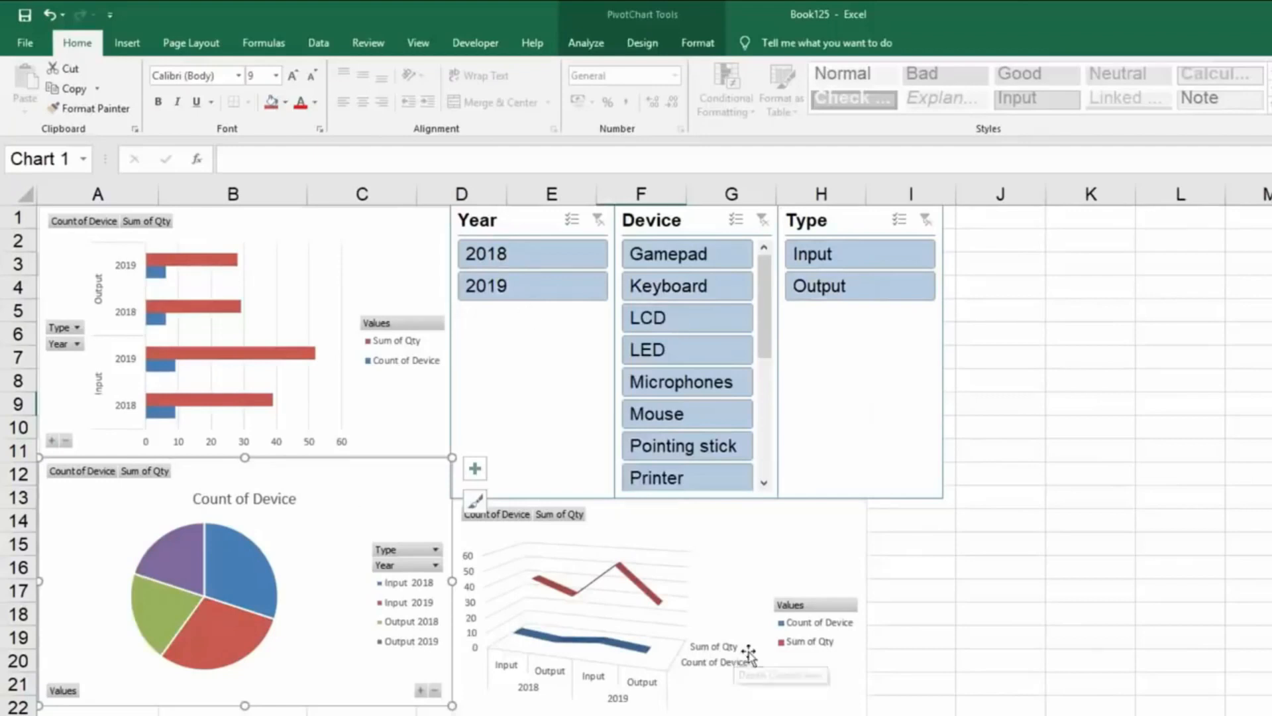
Try the Type slicer on all three charts by filtering to Input and to Output, and clear its filter.
click(856, 262)
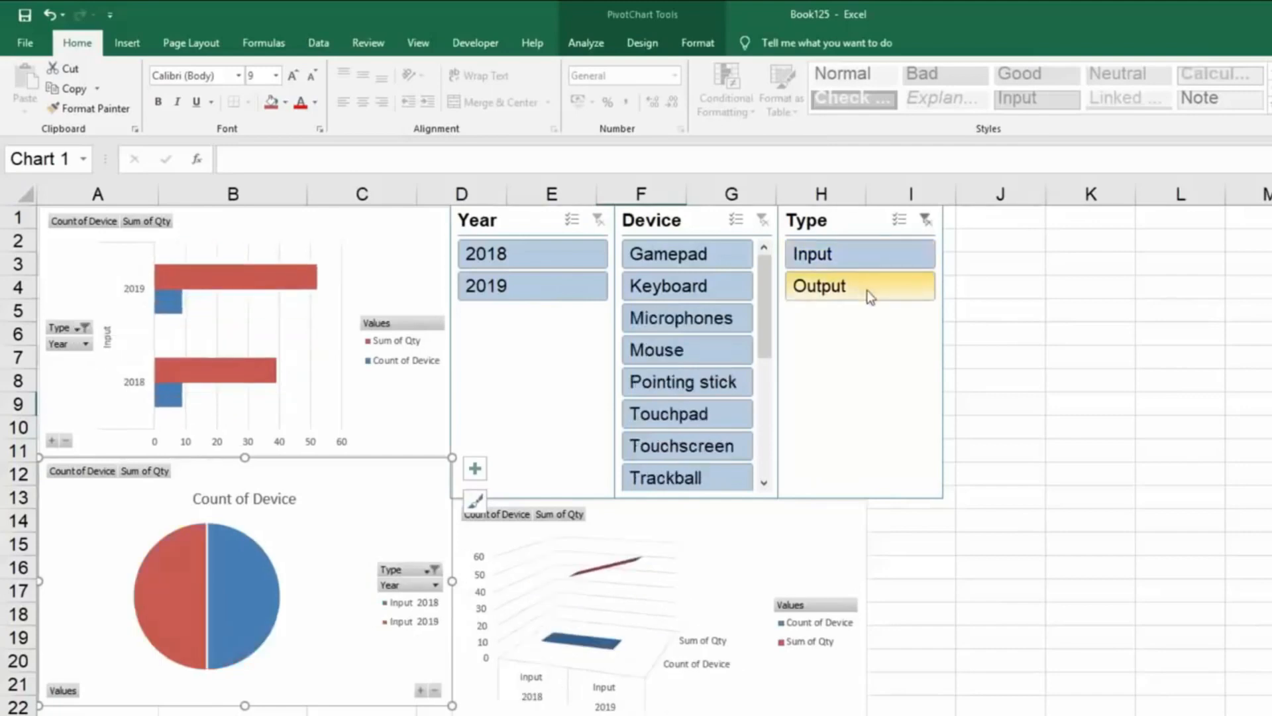
click(866, 289)
click(926, 220)
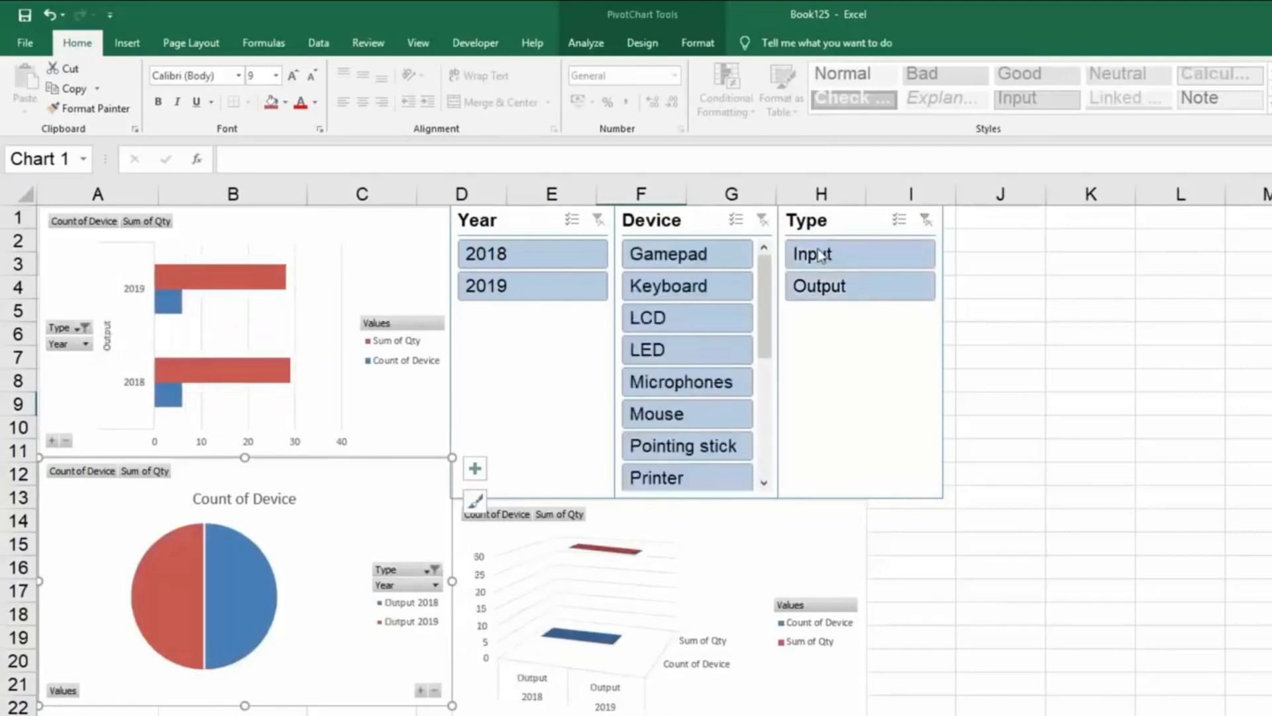
Try the Device slicer on all charts by filtering to Gamepad and LED, and filter the Type slicer to Output.
click(706, 263)
click(703, 364)
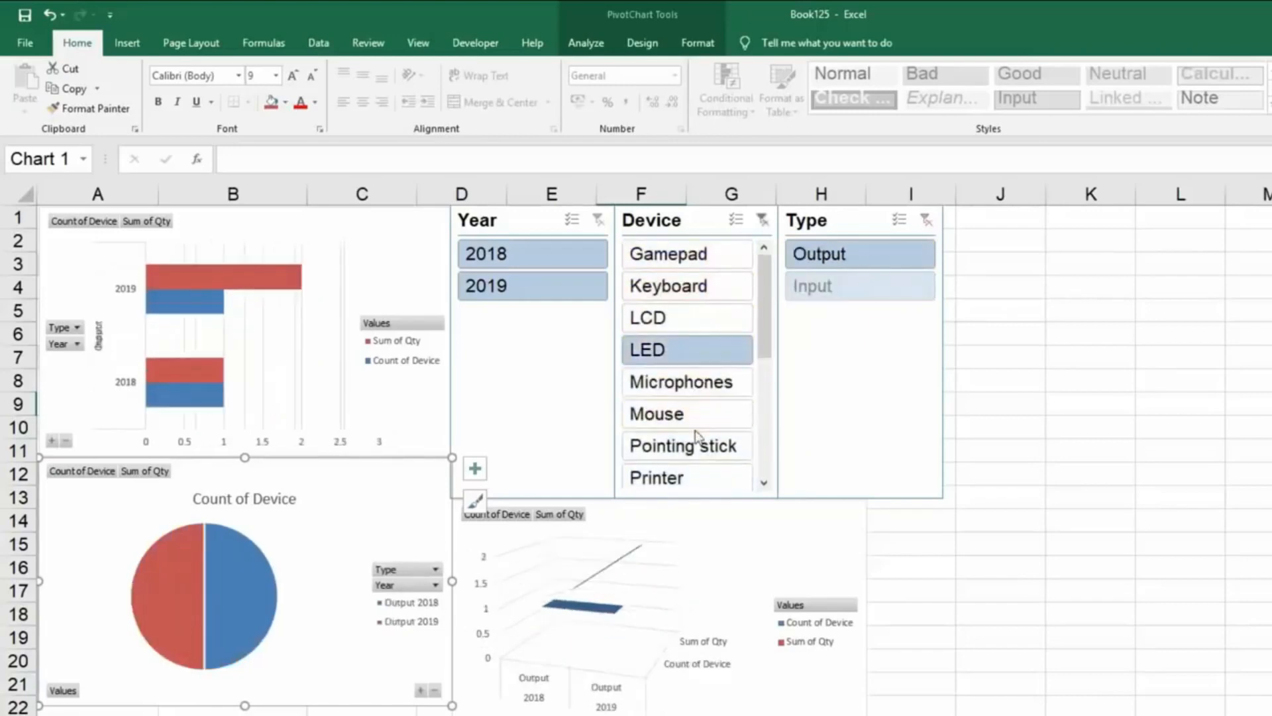
click(852, 256)
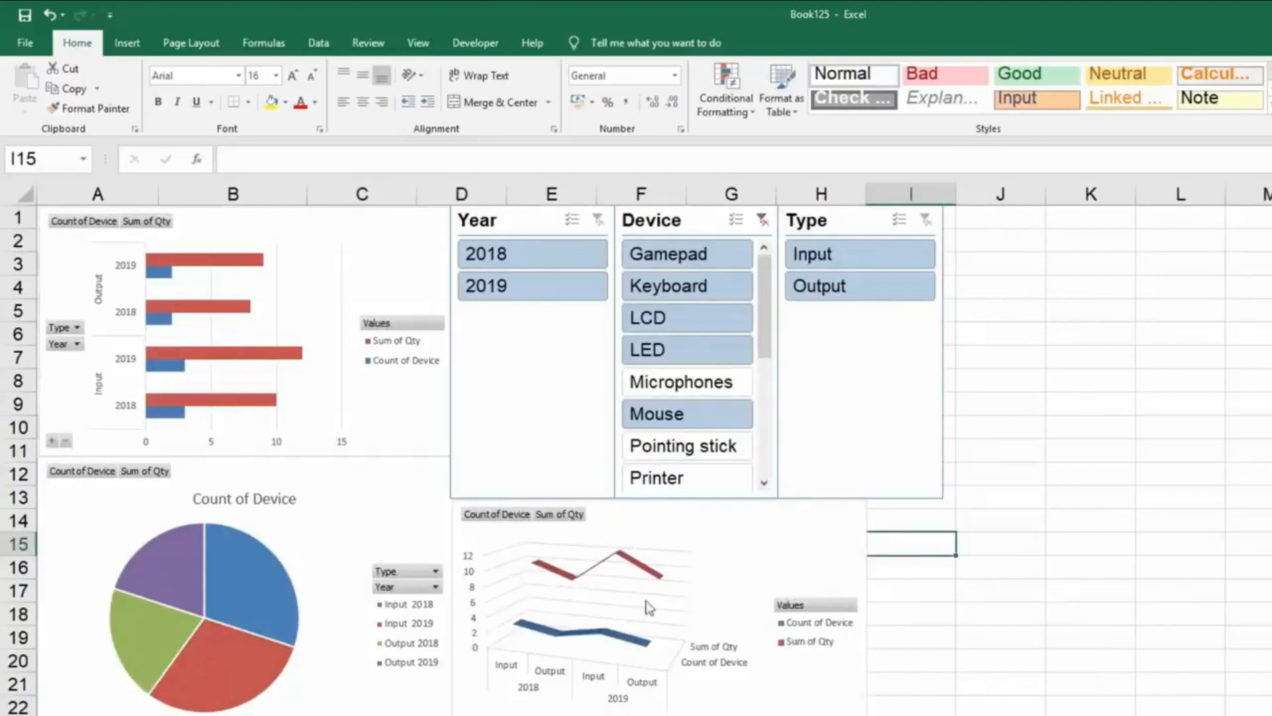
Apply the chart style with percentage labels and a bold uppercase title to the Count of Device pie chart.
click(385, 488)
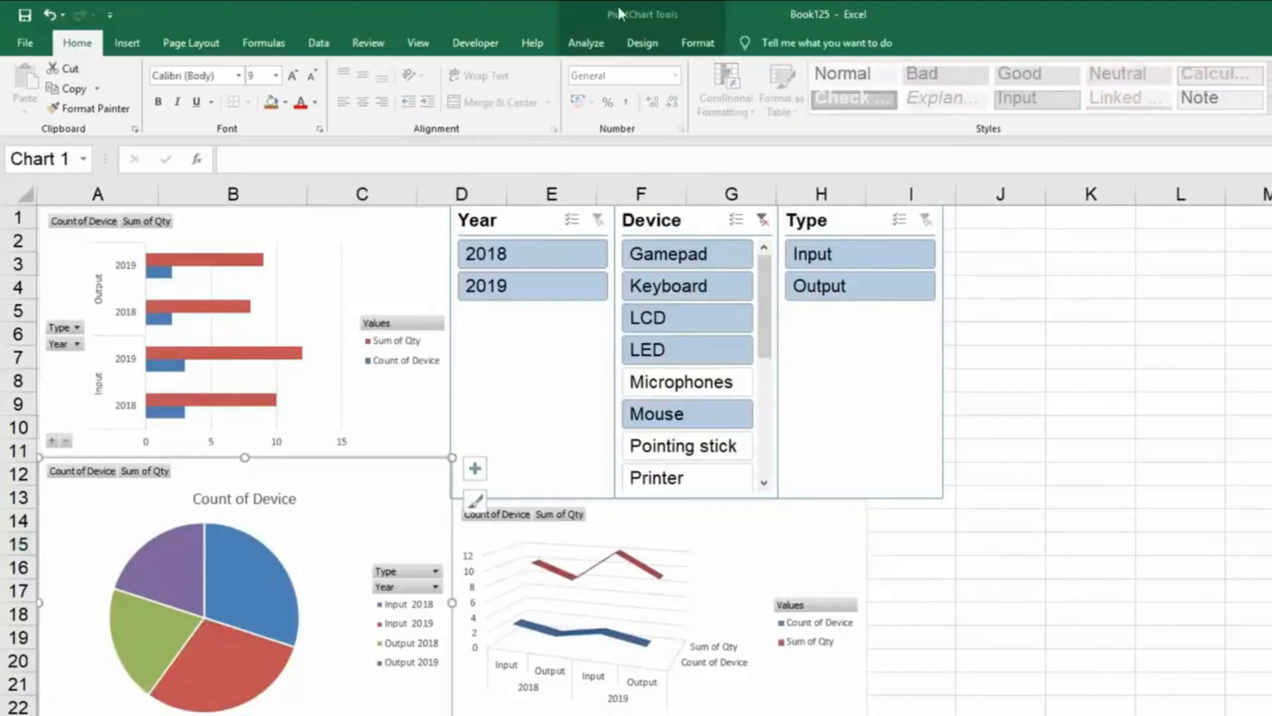
click(656, 43)
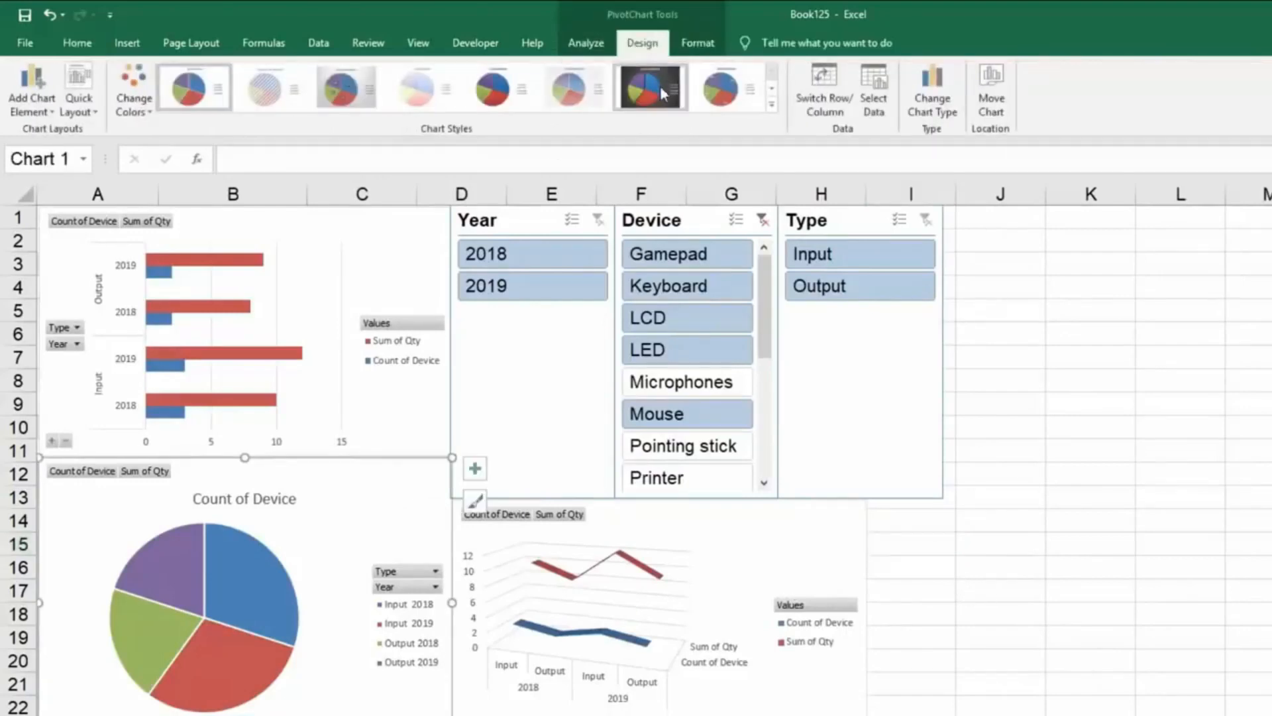
click(727, 90)
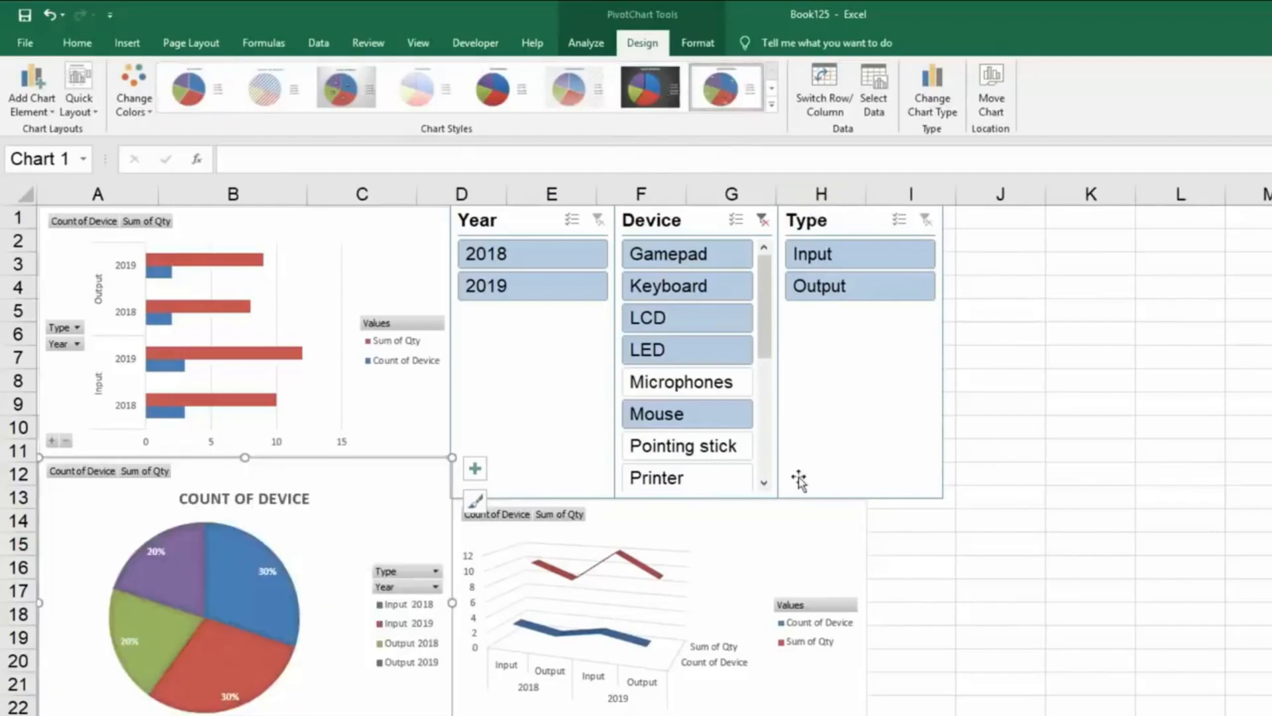
Apply the dark-background chart style to the line chart and to the bar chart.
click(796, 533)
click(468, 105)
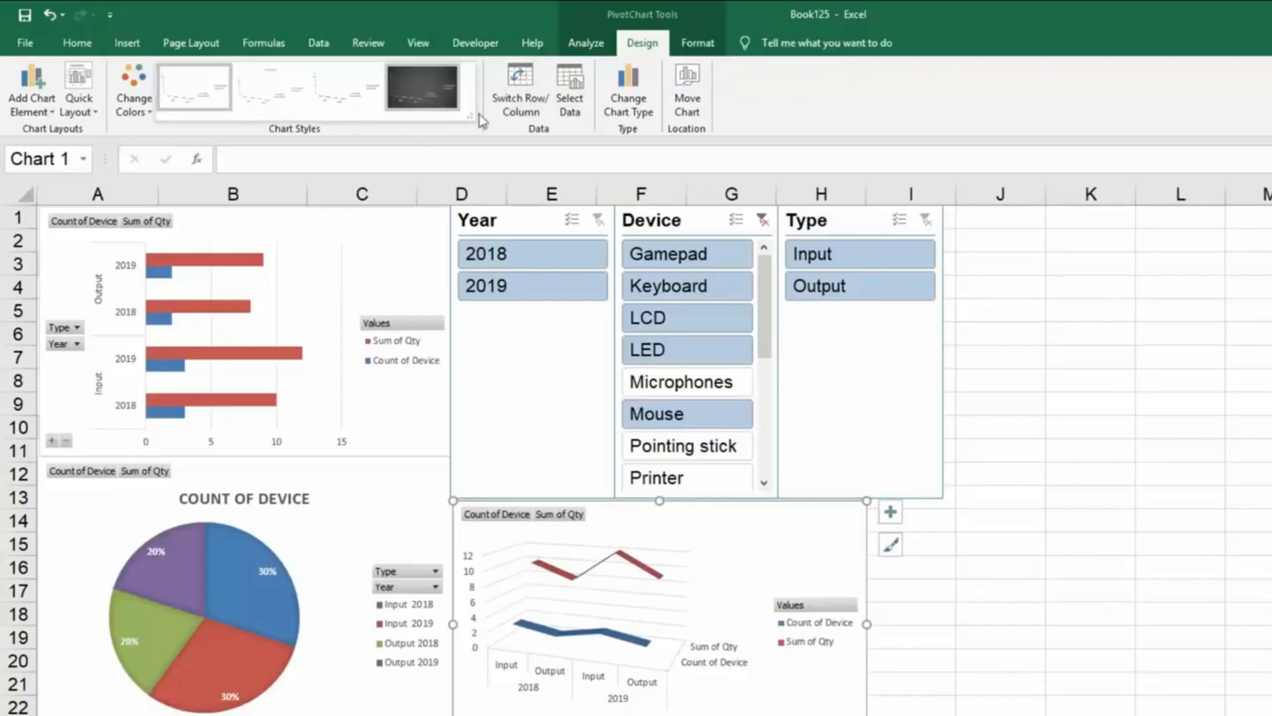
click(421, 83)
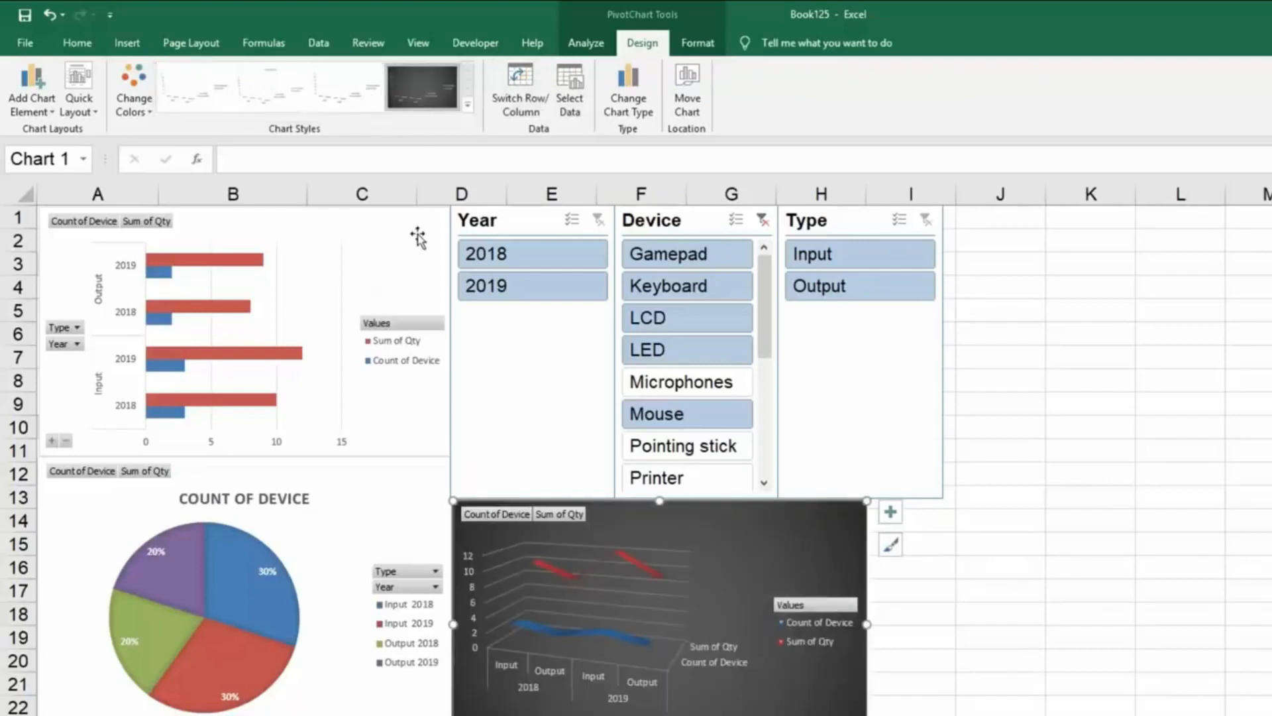
click(417, 237)
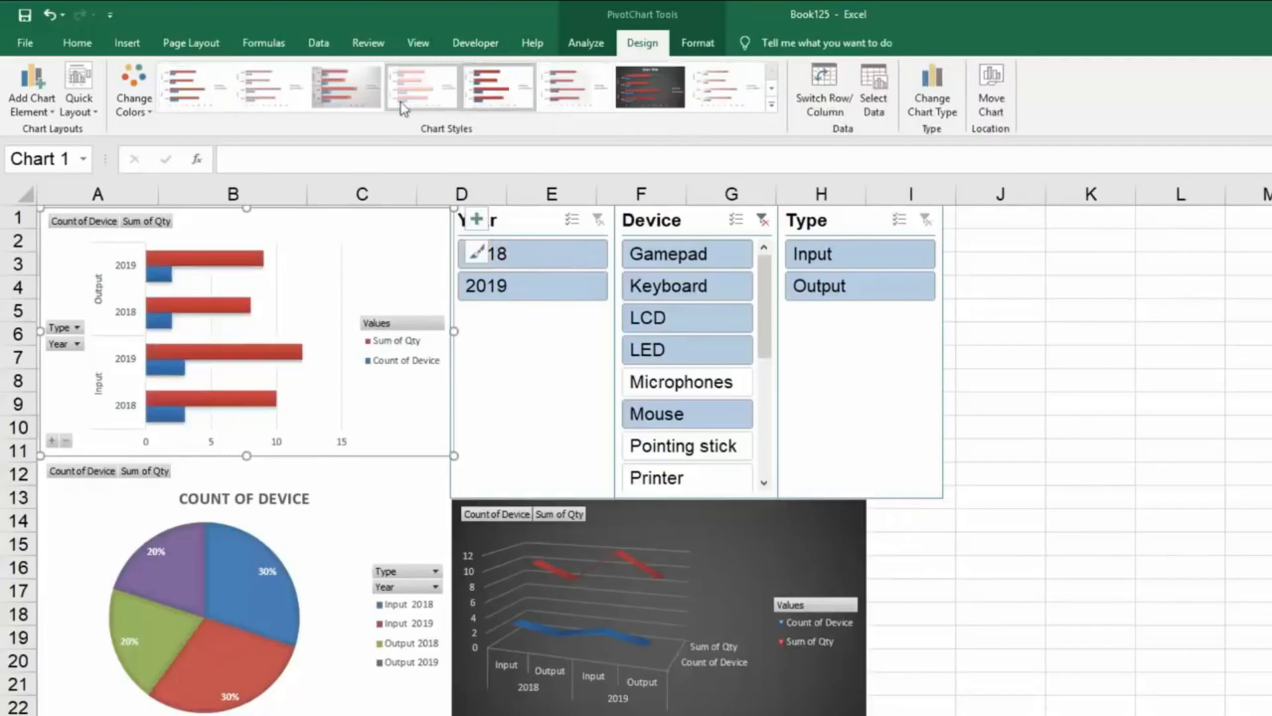
click(652, 105)
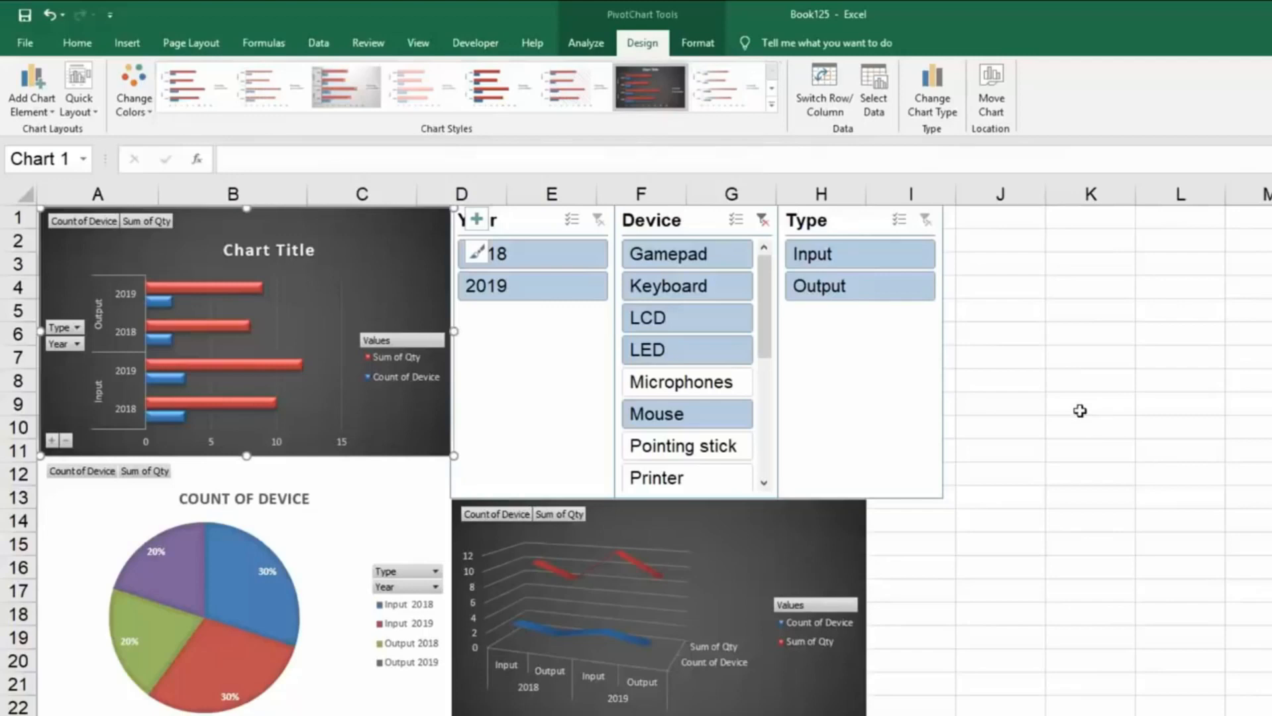
click(992, 610)
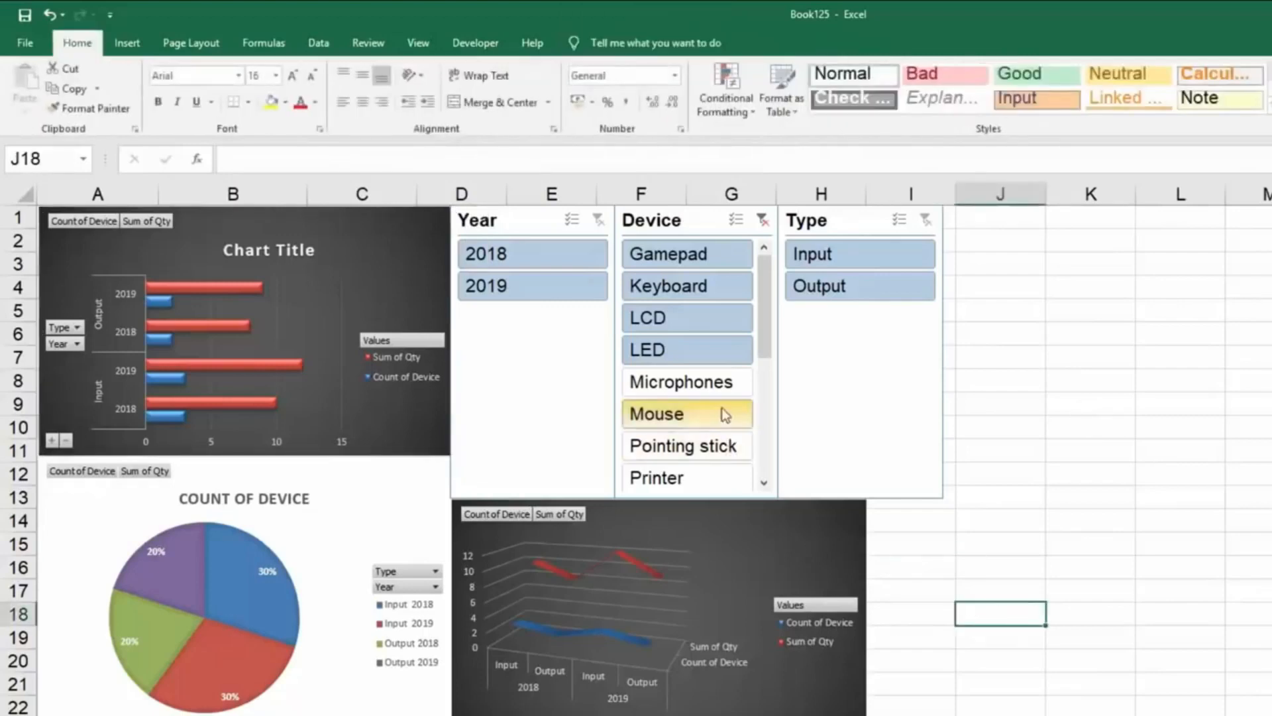
Try the Device slicer on the restyled charts with the Microphones, Gamepad and LED filters.
click(723, 382)
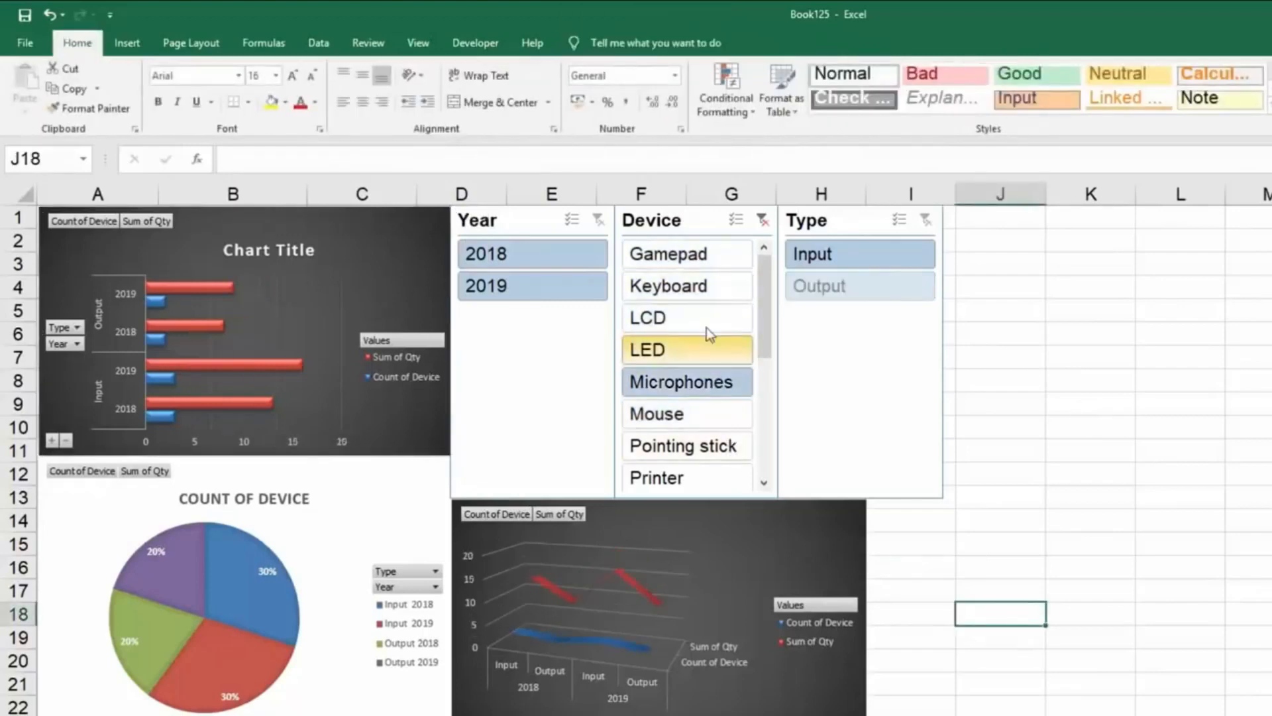
ctrl+click(700, 258)
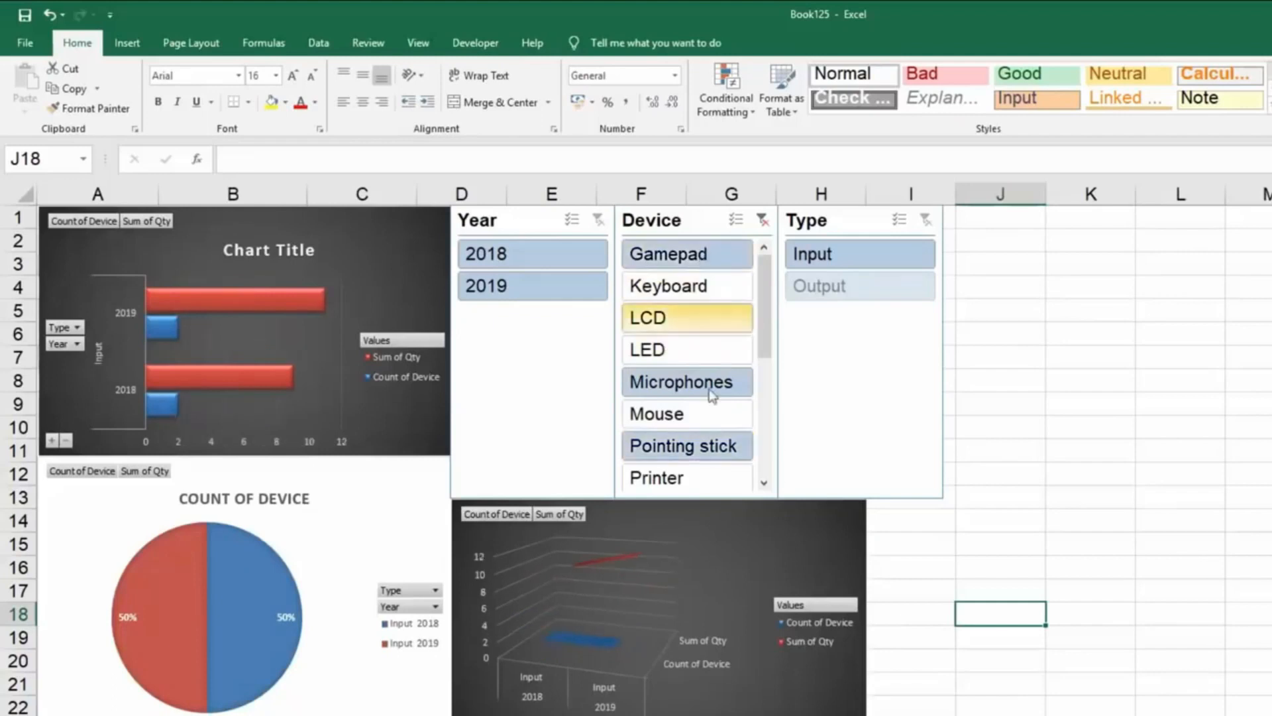
ctrl+click(722, 350)
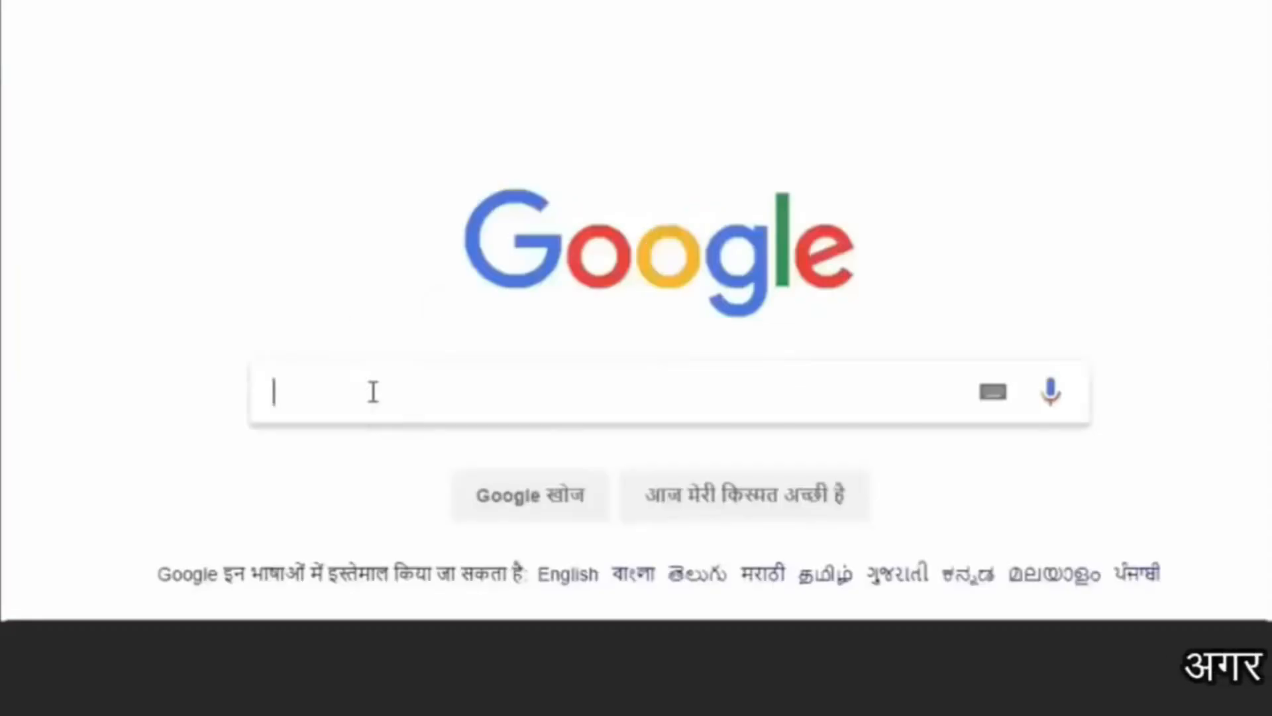
Switch to the browser, search Google for "my big guide" and open the MyBigGuide website.
click(372, 391)
text(my big guide)
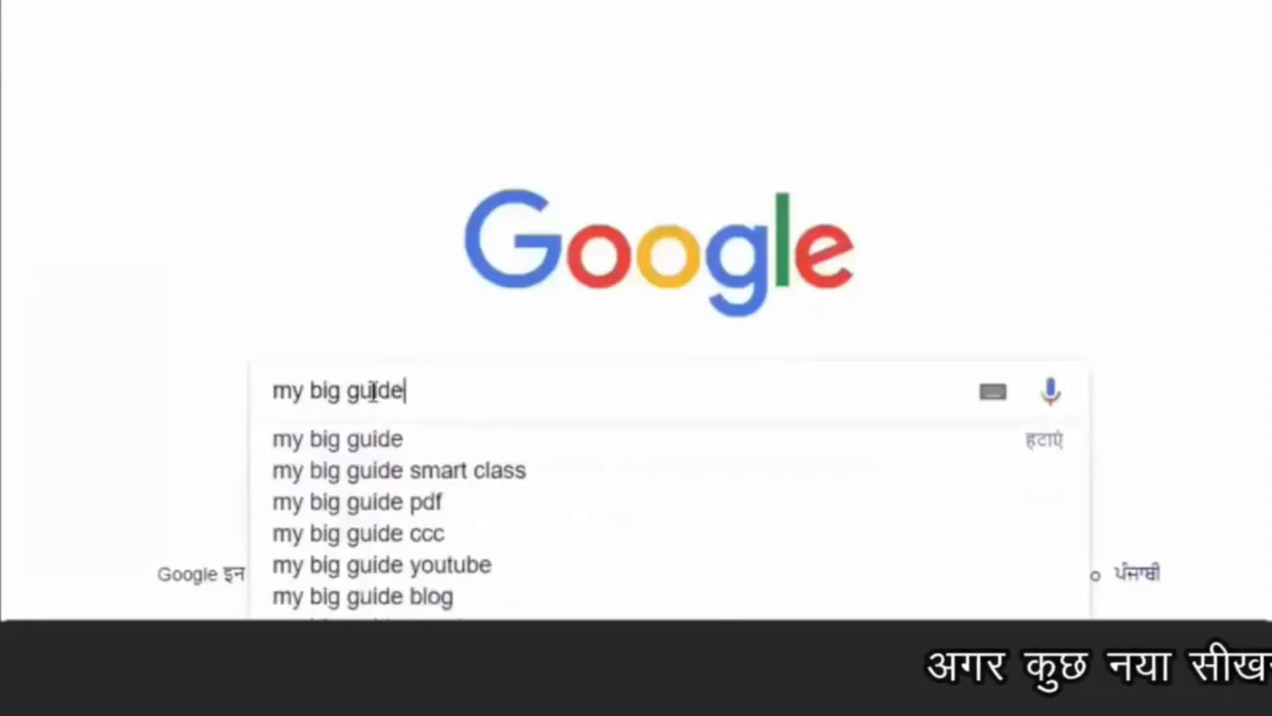
key(Return)
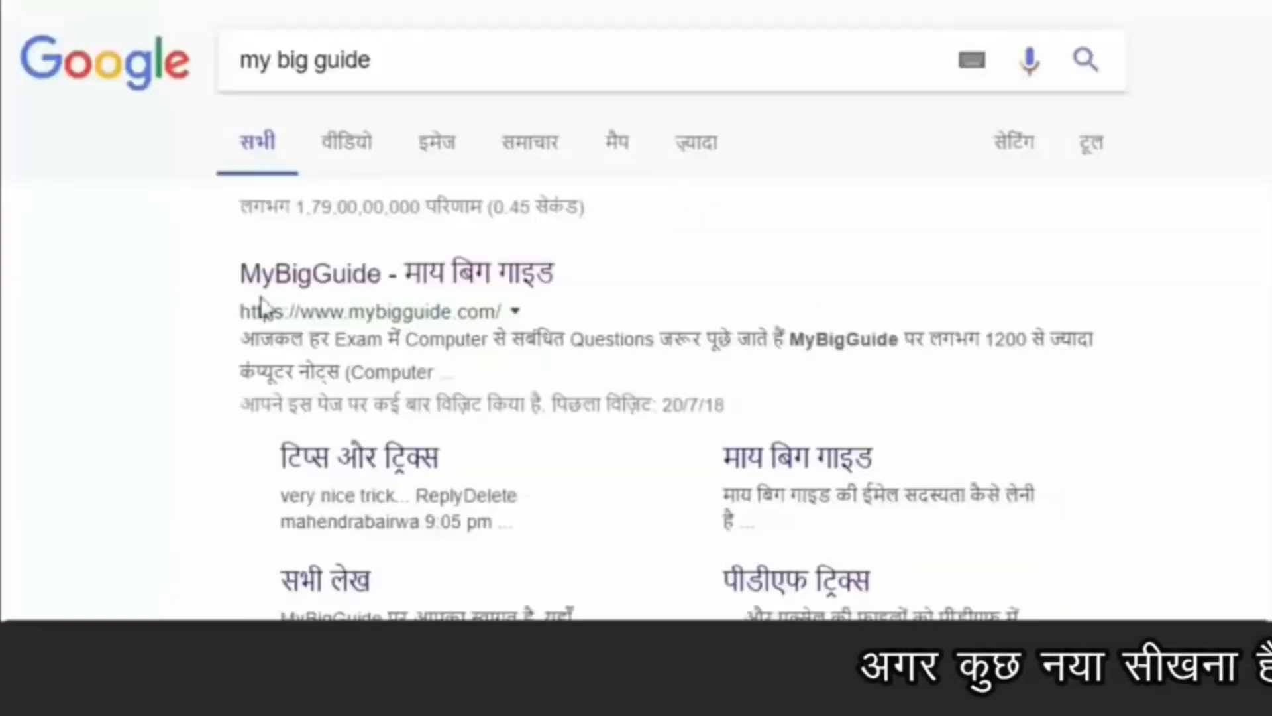
click(427, 296)
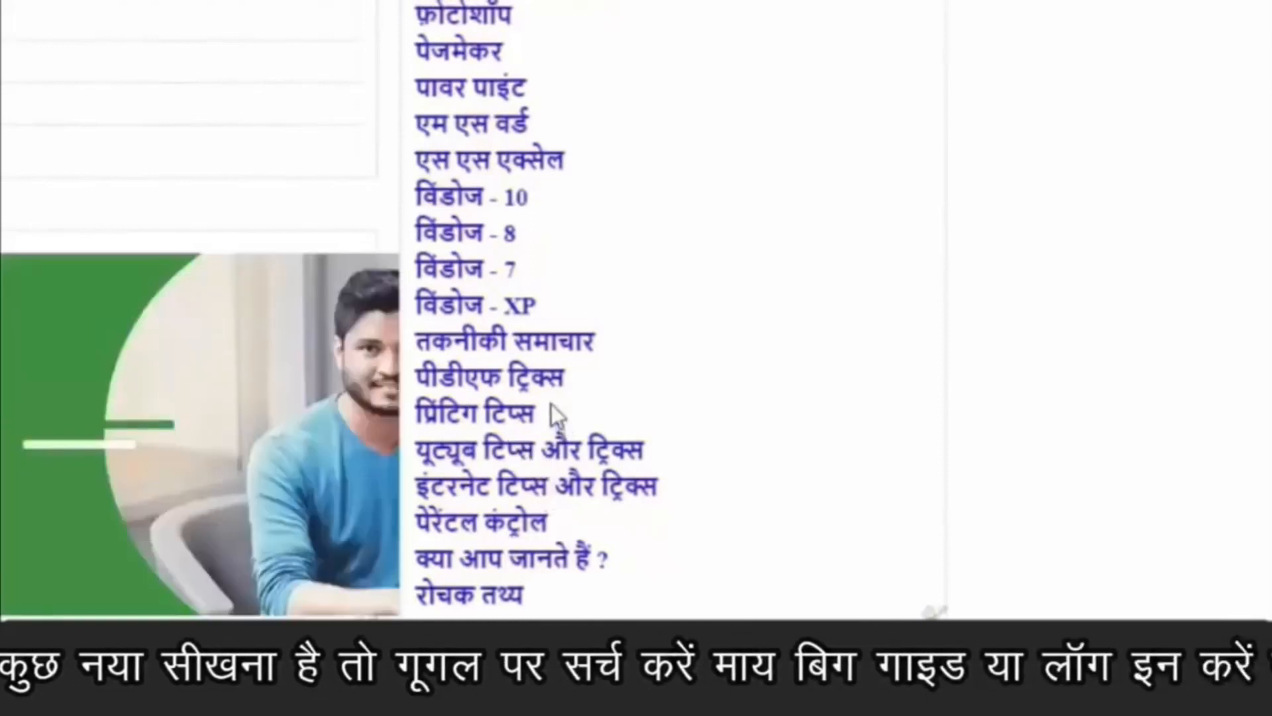
Open the Computer Notes In Hindi page and look through its topic lists down to the quiz section.
scroll(552, 404, down, 5)
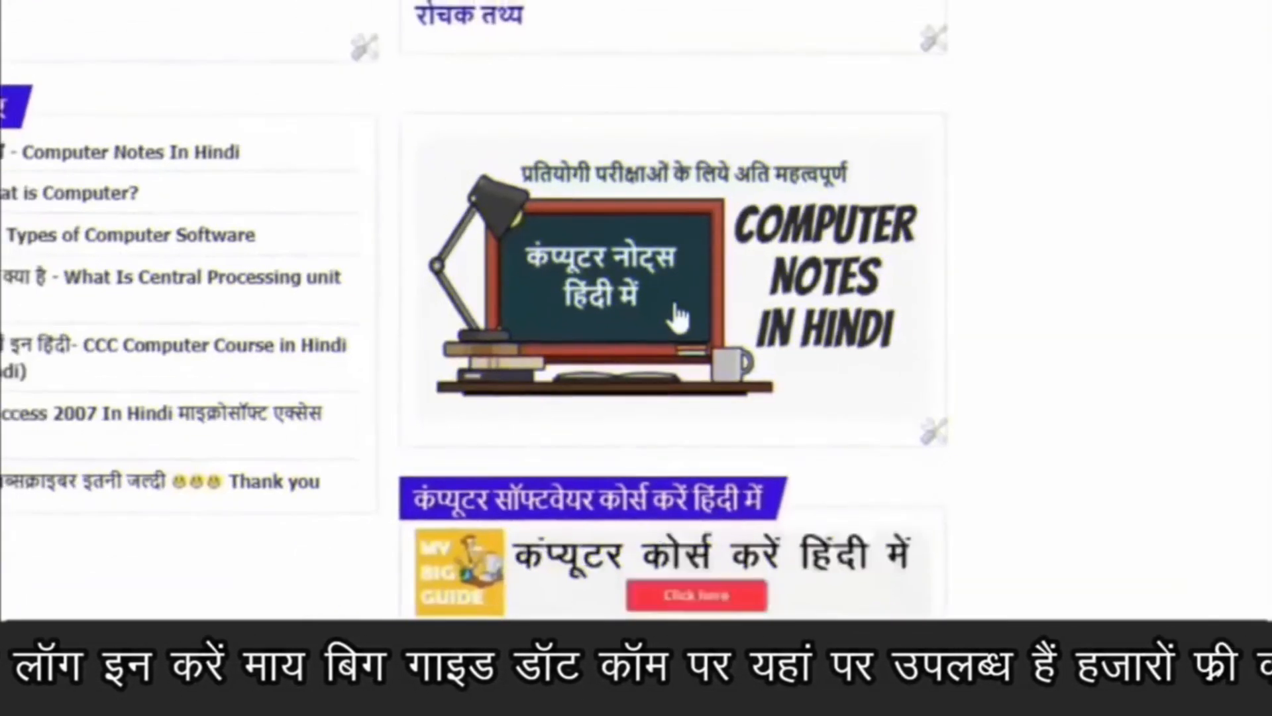
click(678, 318)
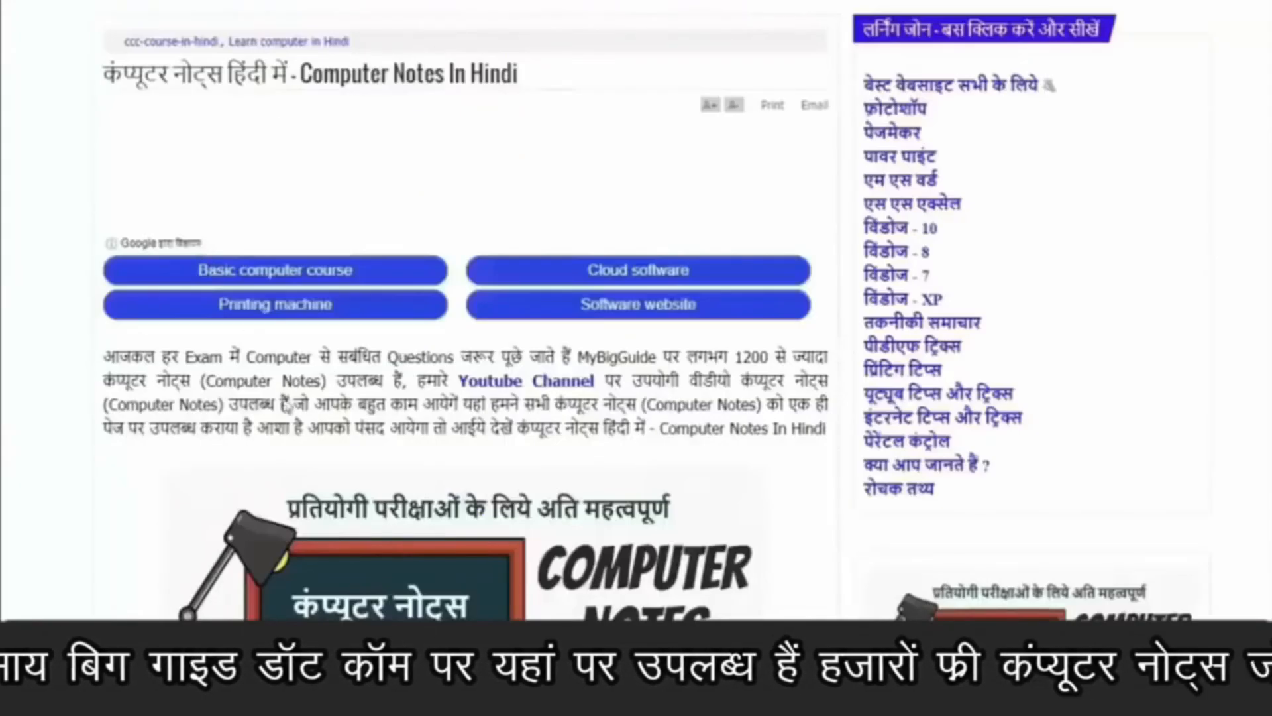
scroll(702, 375, down, 10)
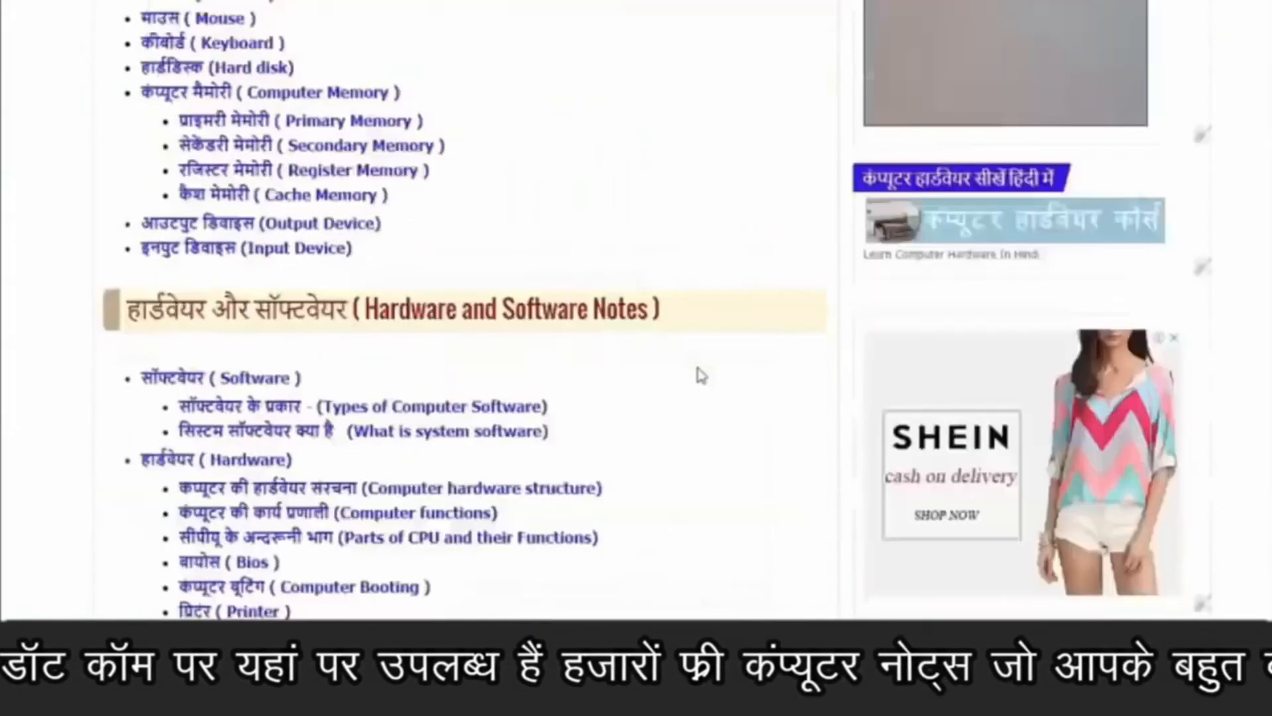
scroll(700, 371, up, 5)
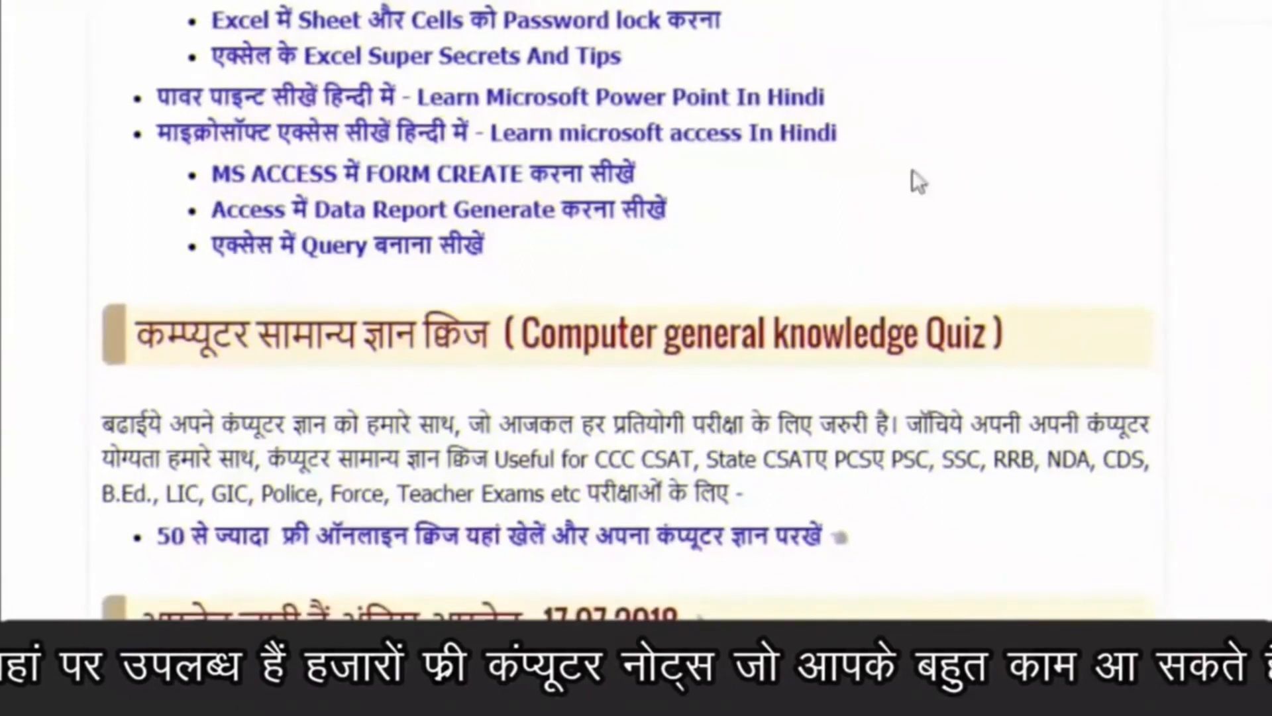
scroll(823, 114, down, 5)
scroll(891, 450, up, 4)
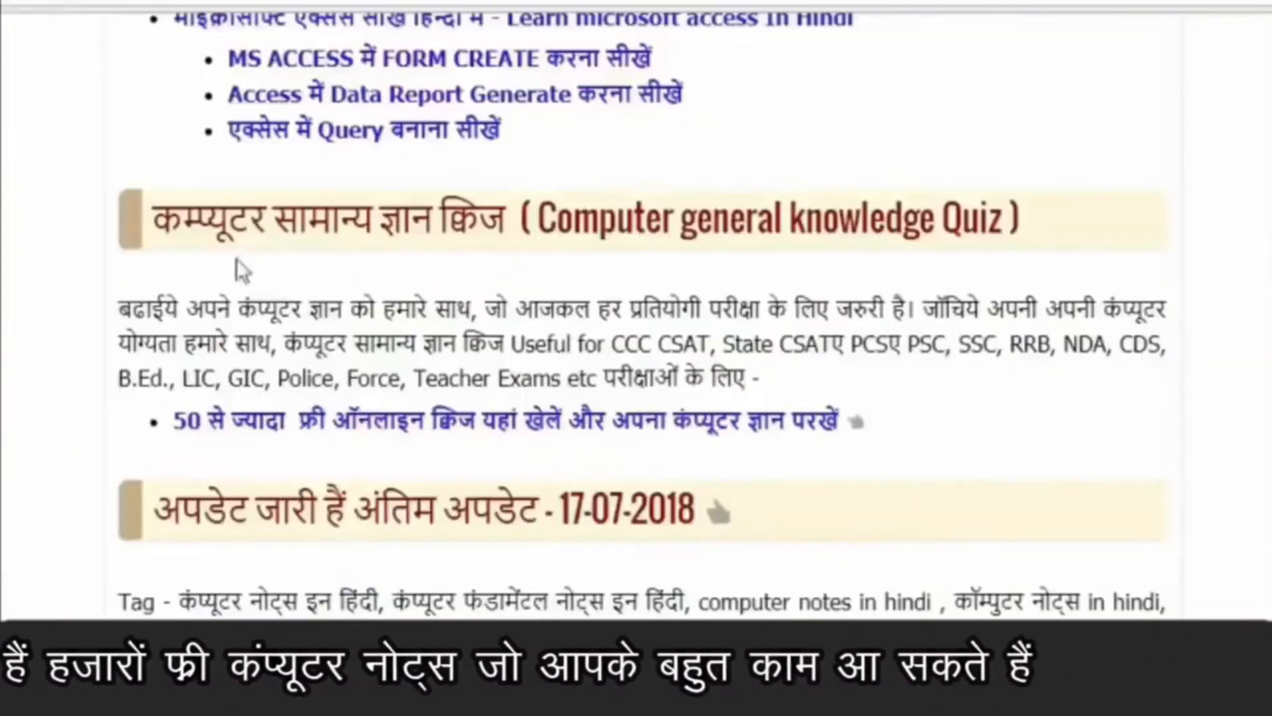